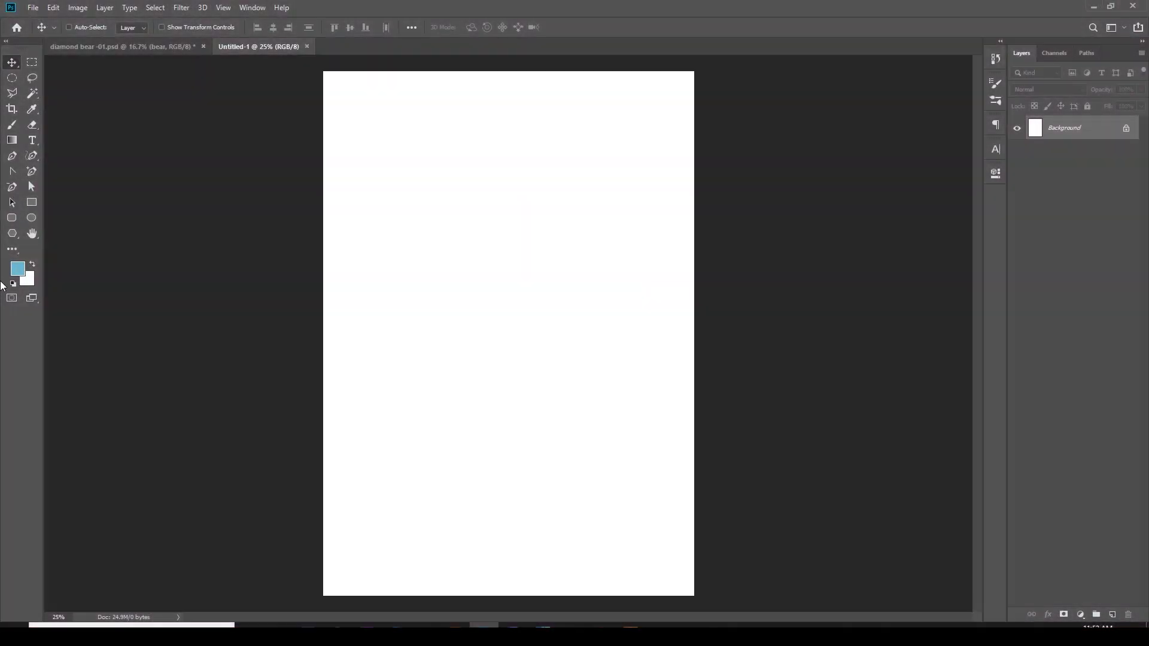
Add a new layer and set up the soft round brush with the dark teal foreground colour 2d6c81
left_click(1113, 613)
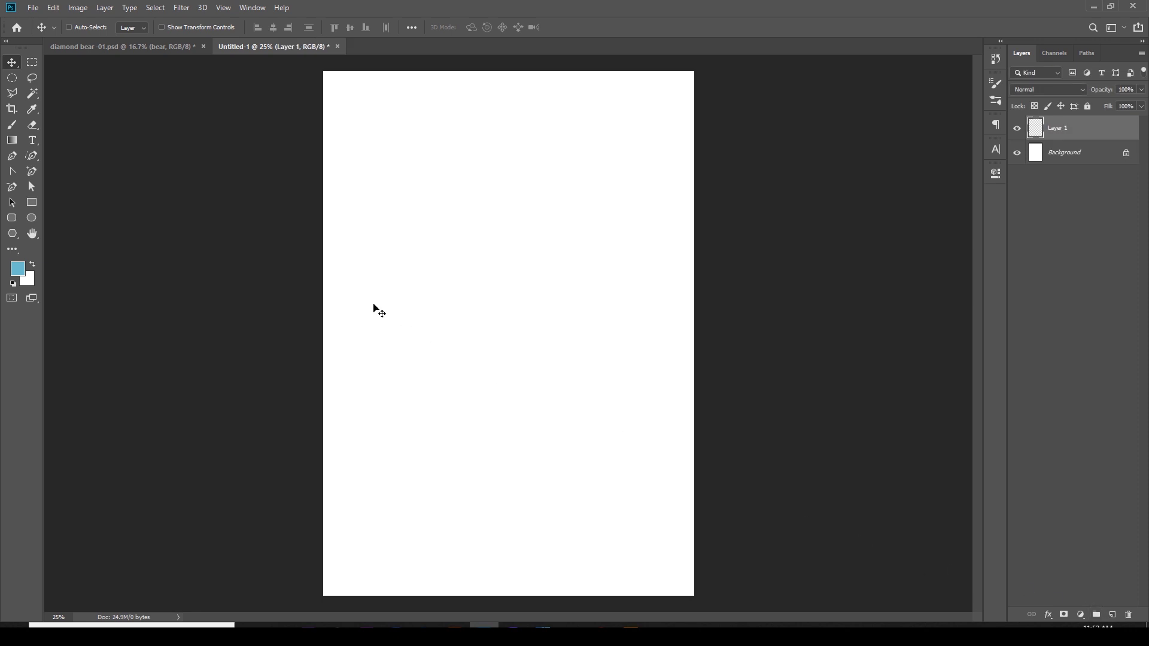
key("b")
right_click(567, 286)
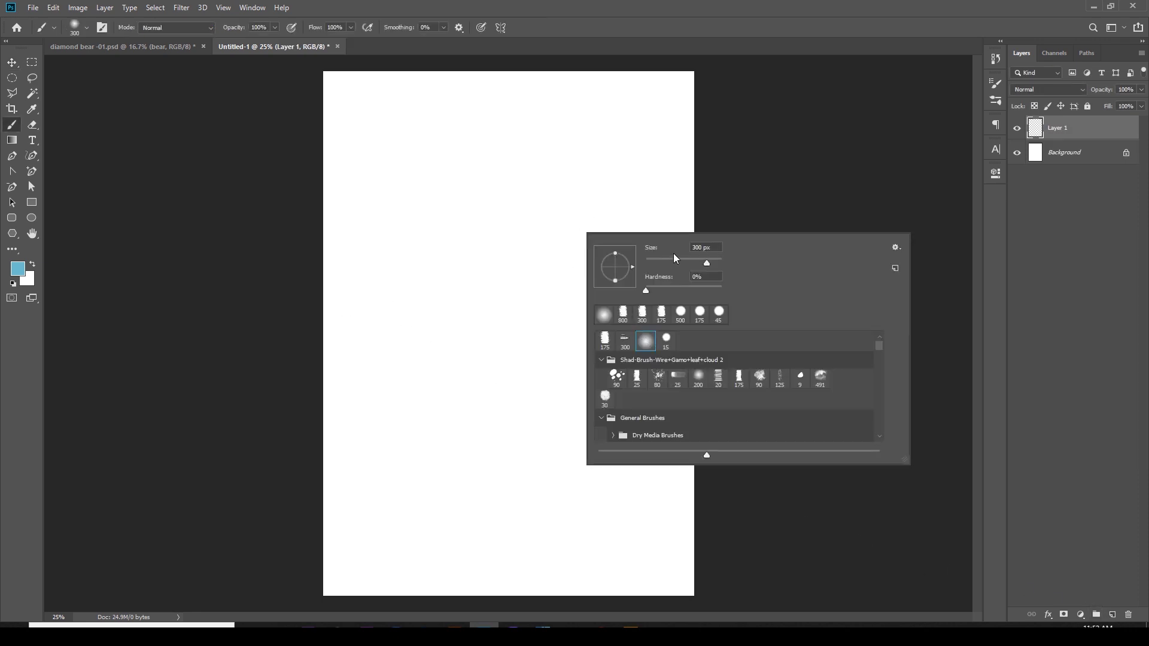
left_click(18, 268)
left_click(899, 386)
left_click(920, 393)
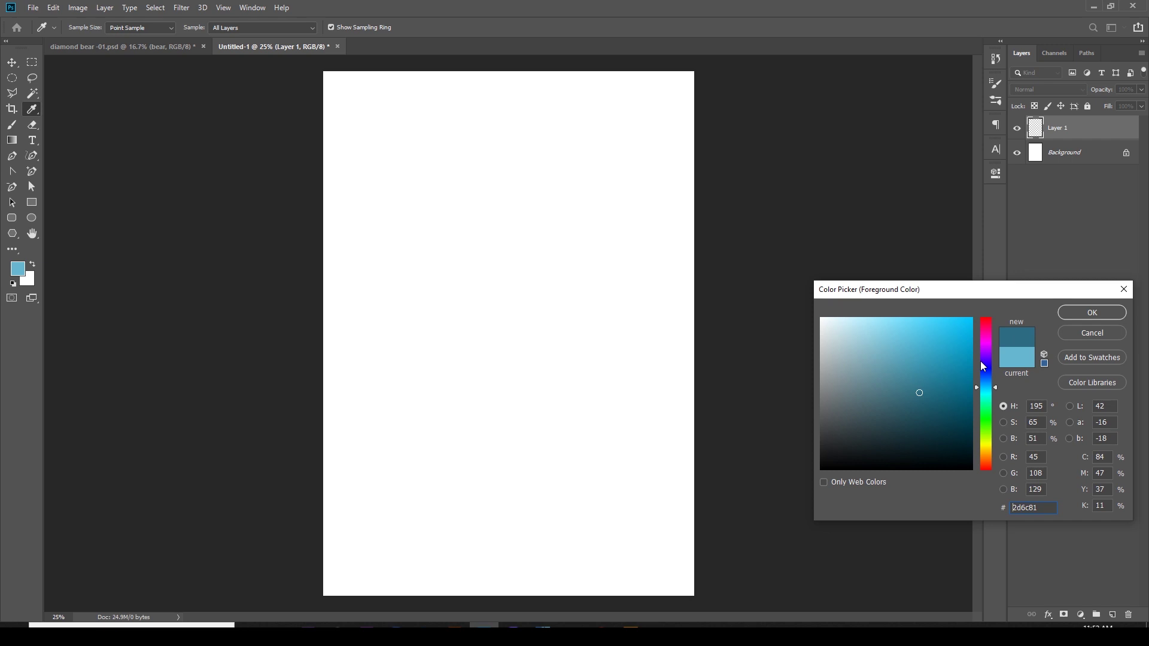
left_click(1085, 313)
Paint a large, soft-edged teal blob in the middle of the canvas
mouse_move(541, 263)
left_mouse_down()
mouse_move(526, 334)
mouse_move(495, 336)
mouse_move(487, 470)
mouse_move(465, 277)
mouse_move(565, 441)
left_mouse_up()
key("ctrl+plus")
key("ctrl+plus")
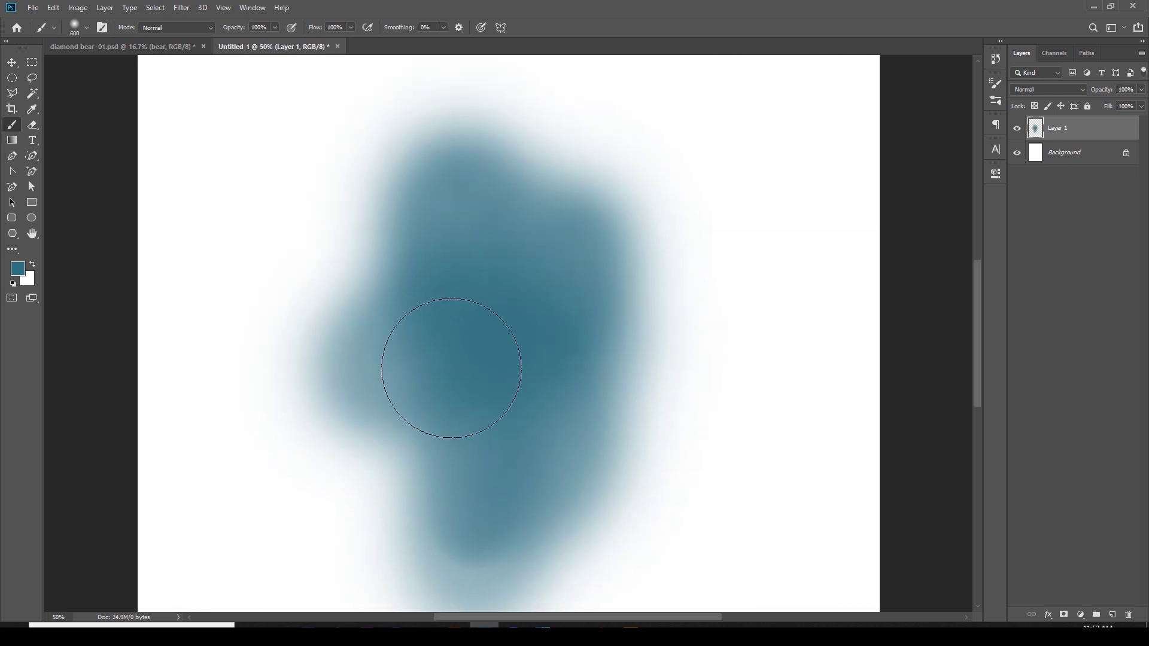
Set the painted layer's blend mode to Dissolve and shift the blob slightly up and to the right
key("v")
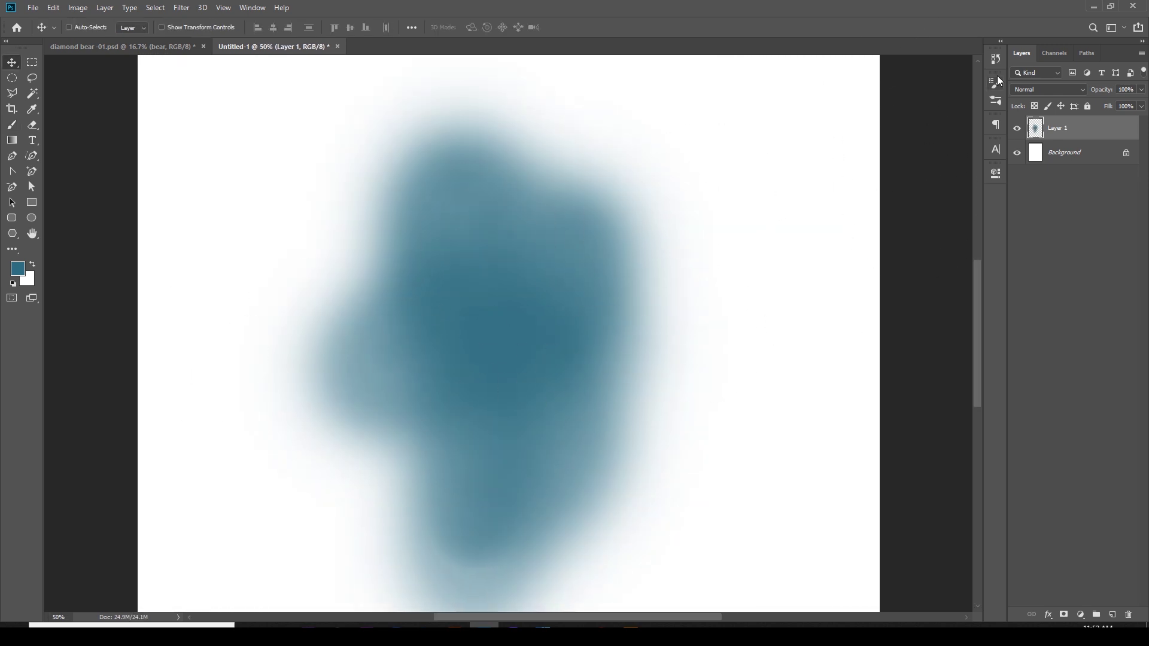
left_click(1037, 89)
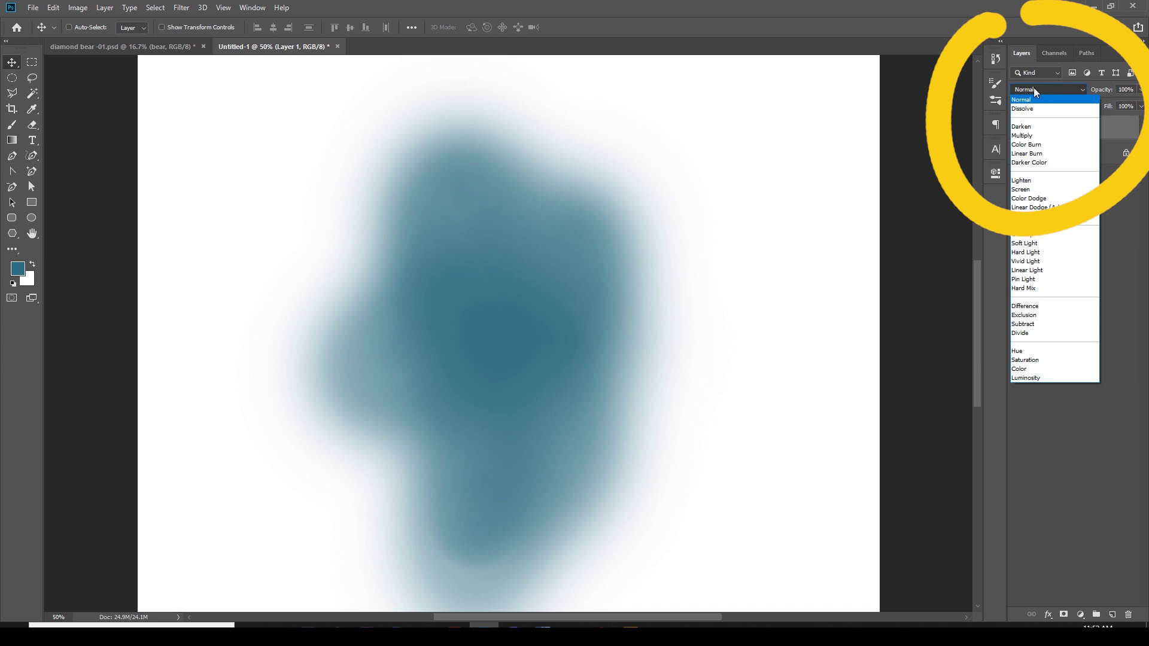
left_click(1028, 108)
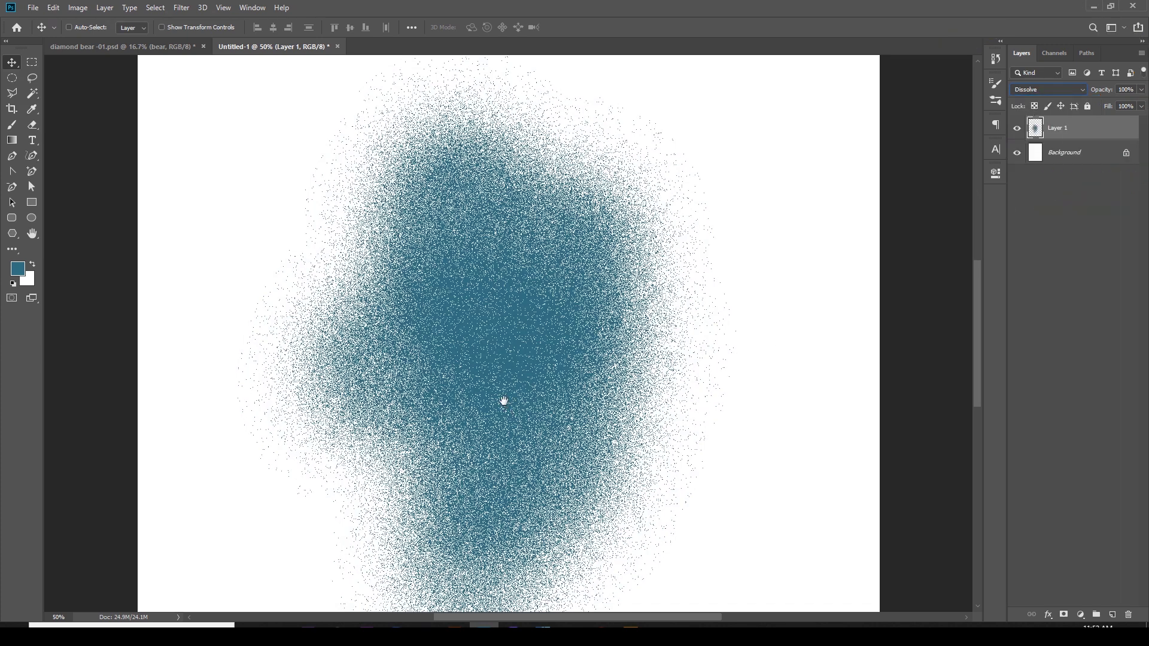
left_click_drag(504, 401, 563, 363)
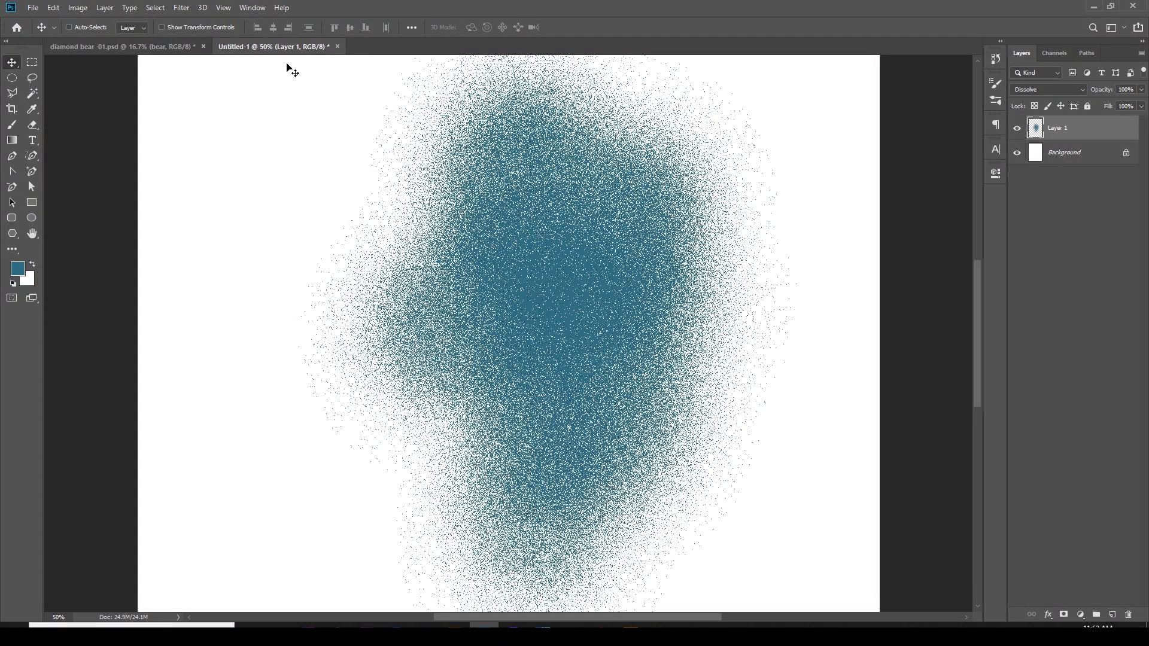
Switch to the diamond bear -01.psd document and hide Layer 28, the shading layer beneath the bear's jaw
left_click(113, 52)
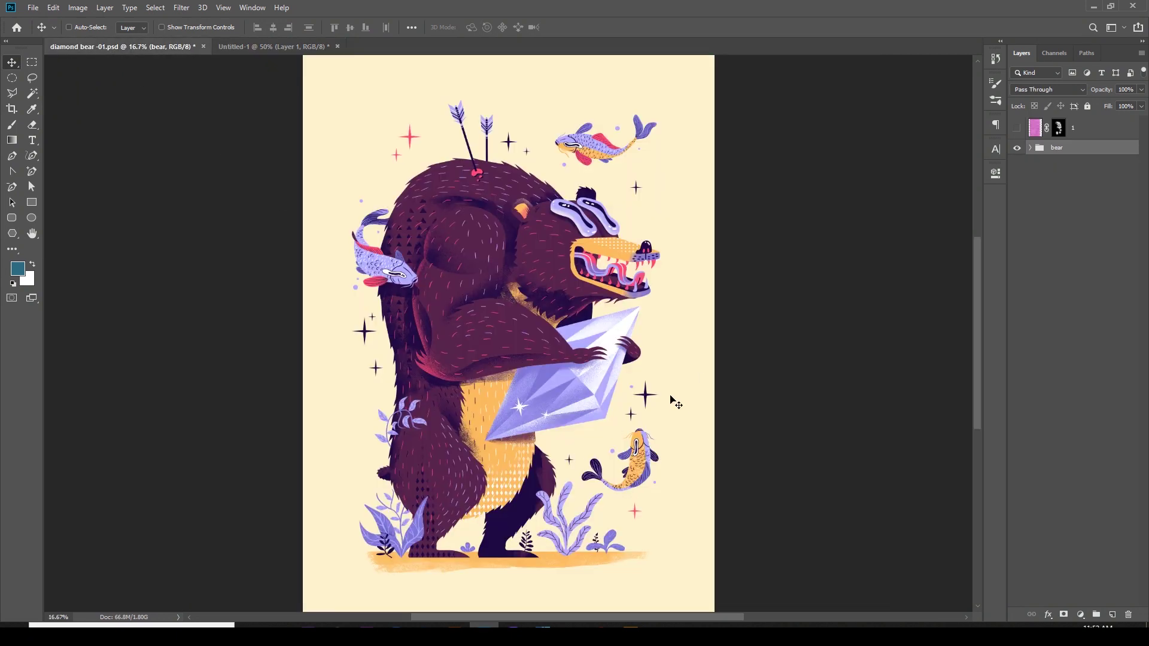
key("ctrl+plus")
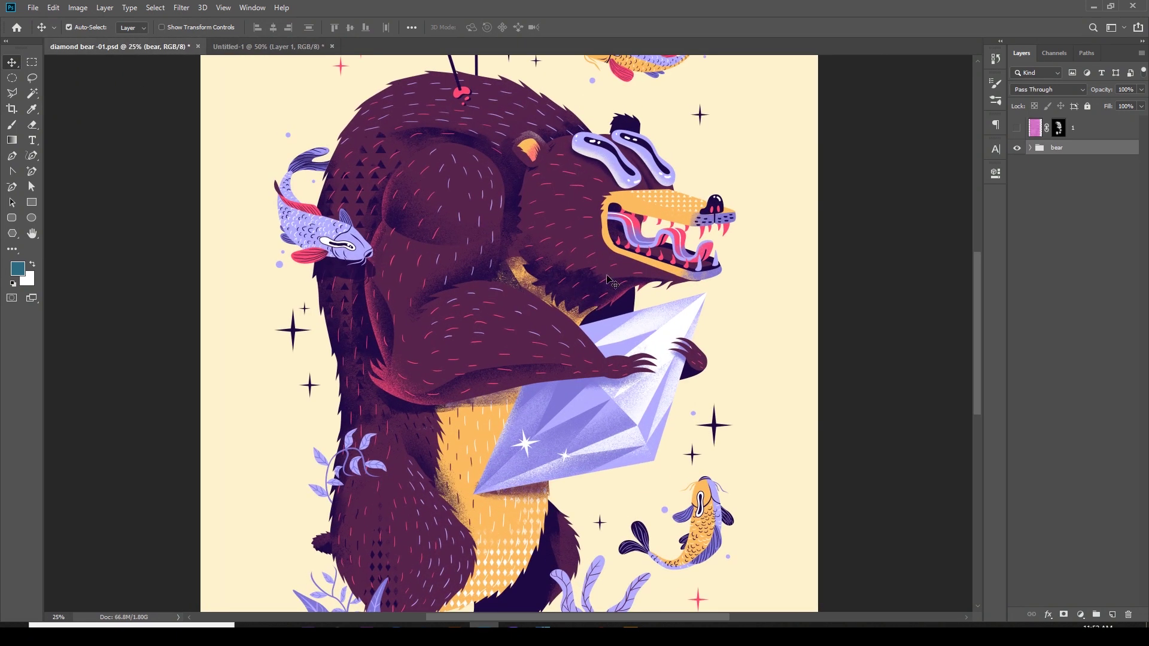
key("ctrl+plus")
left_click_drag(589, 338, 565, 389)
key("ctrl+plus")
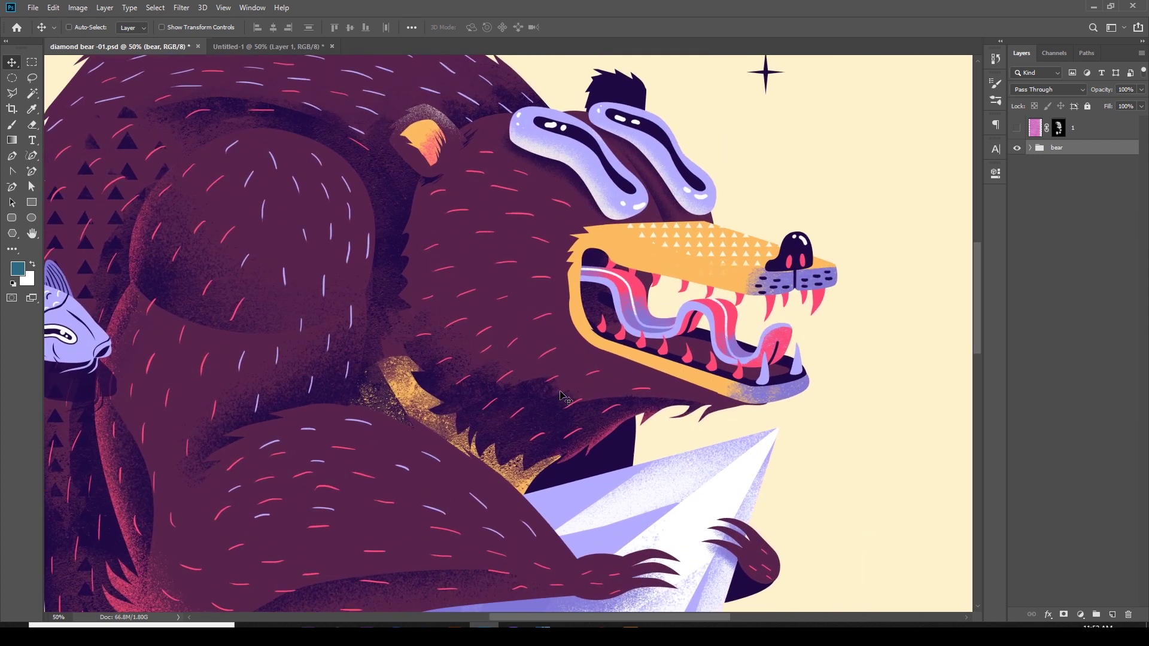
left_click(550, 411, "ctrl")
key("ctrl+minus")
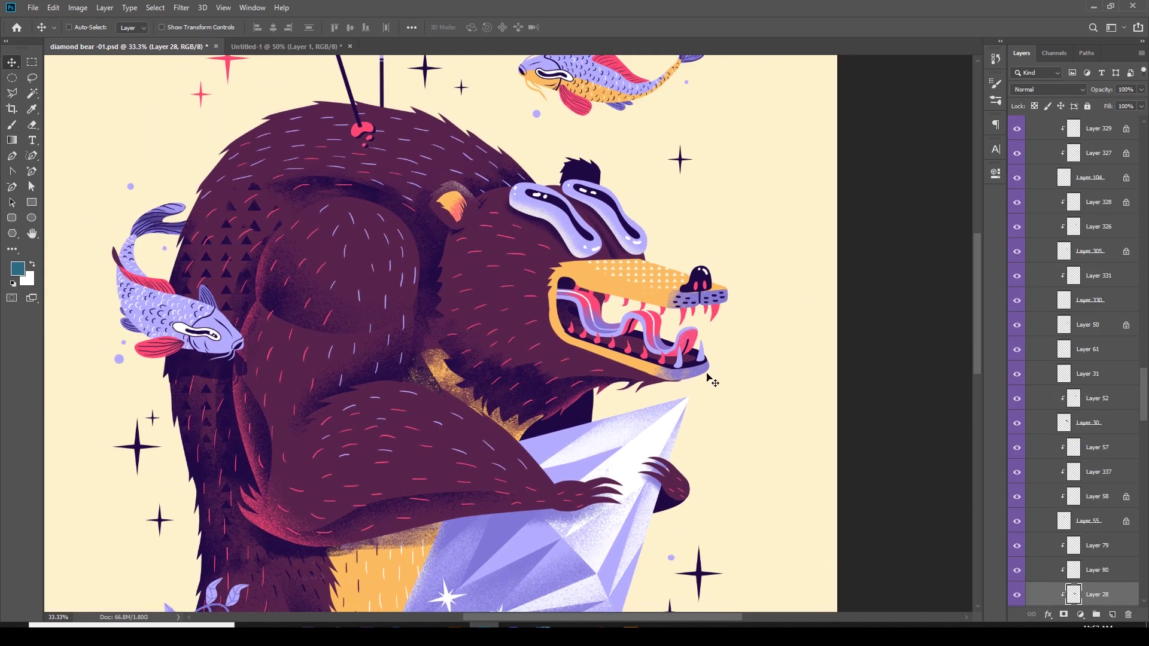
scroll(629, 359, "up", 2)
left_click(1017, 594)
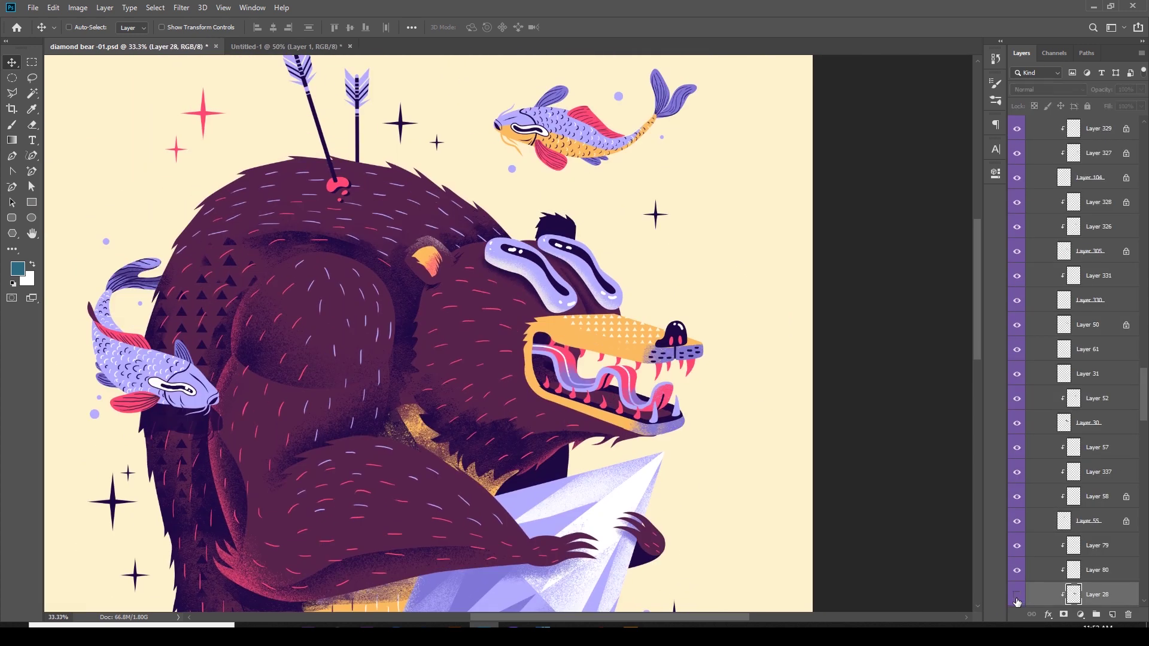
Add a new layer above the hidden shading and sample the dark purple from the bear's neck area
left_click(1112, 615)
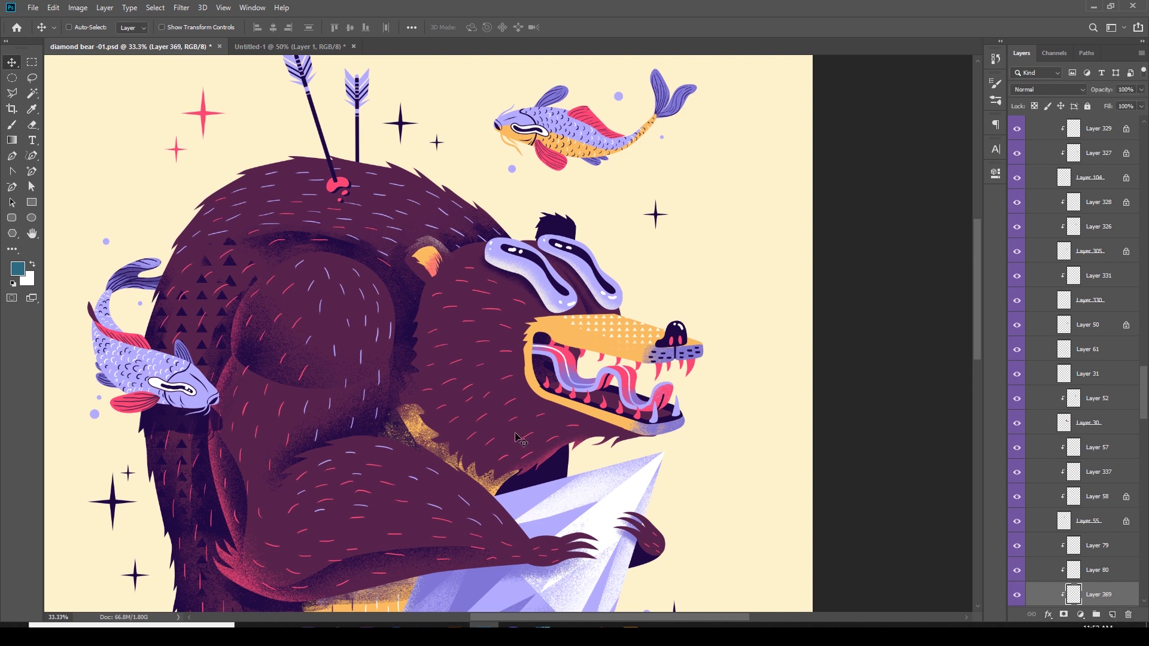
key("i")
left_click(528, 473)
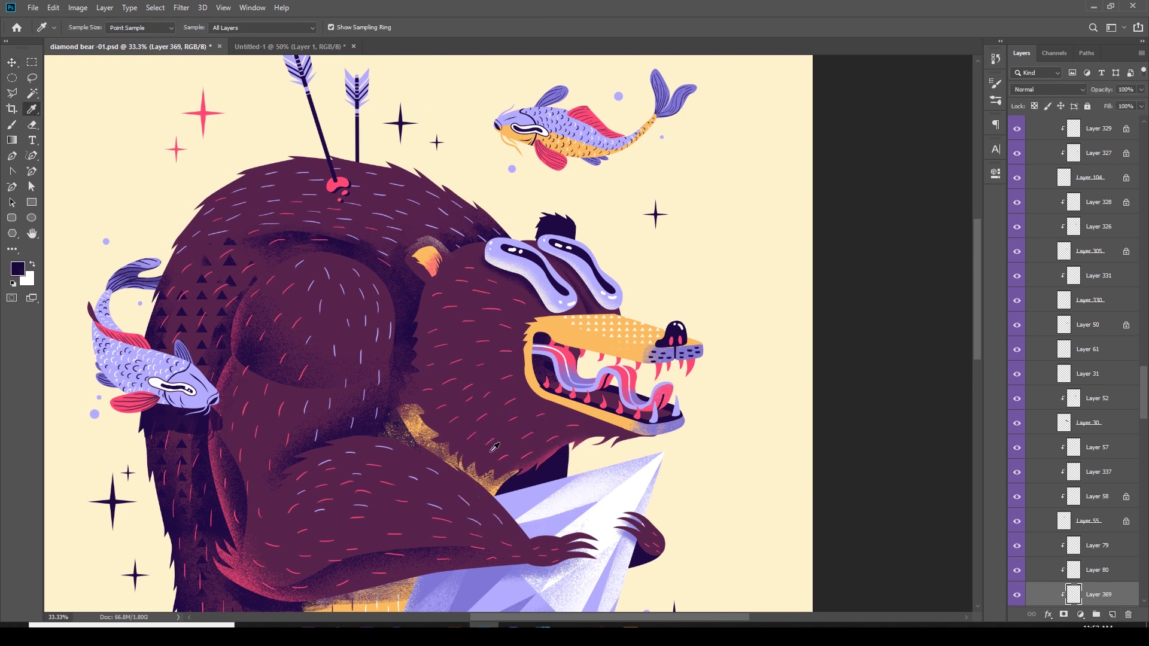
Paint soft dark purple shading beneath the bear's jaw at 600 px, and below its ear with a 400 px brush
key("b")
mouse_move(527, 450)
left_mouse_down()
mouse_move(436, 415)
mouse_move(473, 443)
mouse_move(599, 492)
left_mouse_up()
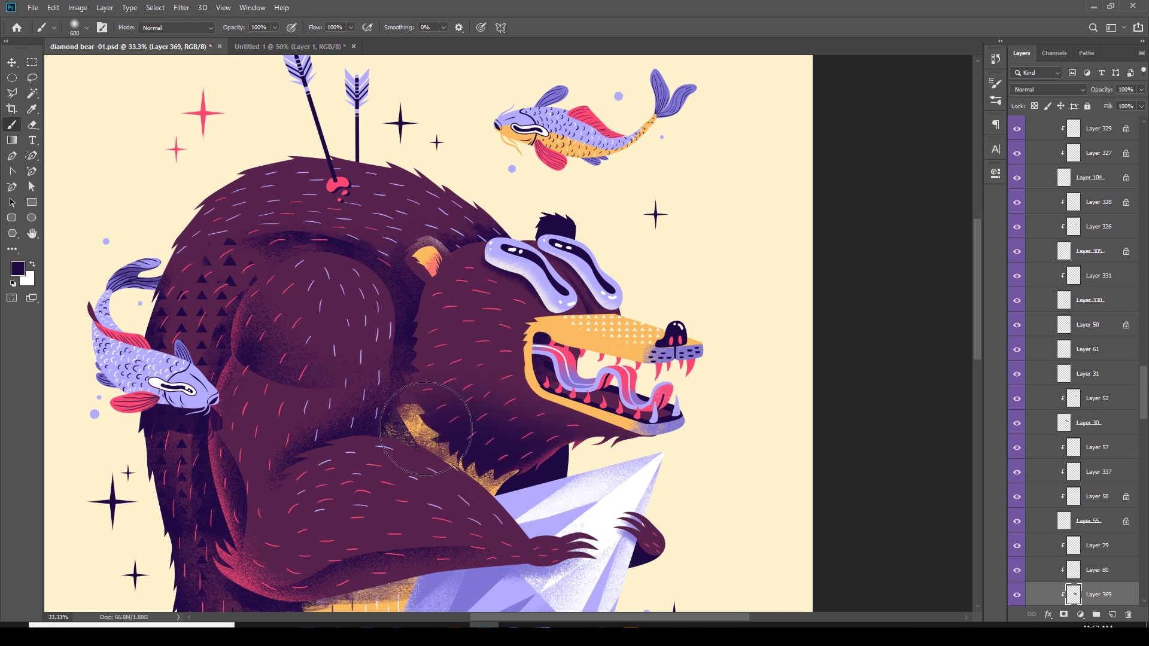
key("bracketleft")
key("bracketleft")
mouse_move(429, 276)
left_mouse_down()
mouse_move(431, 257)
mouse_move(430, 274)
left_mouse_up()
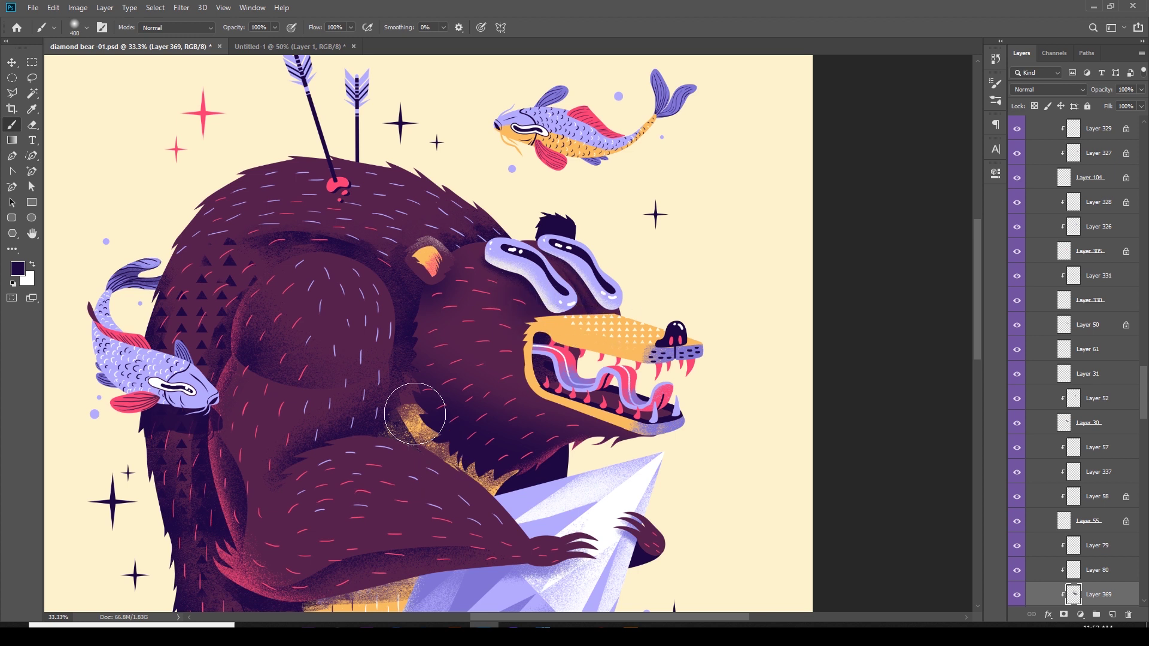
Set the new shading layer's blend mode to Dissolve
key("v")
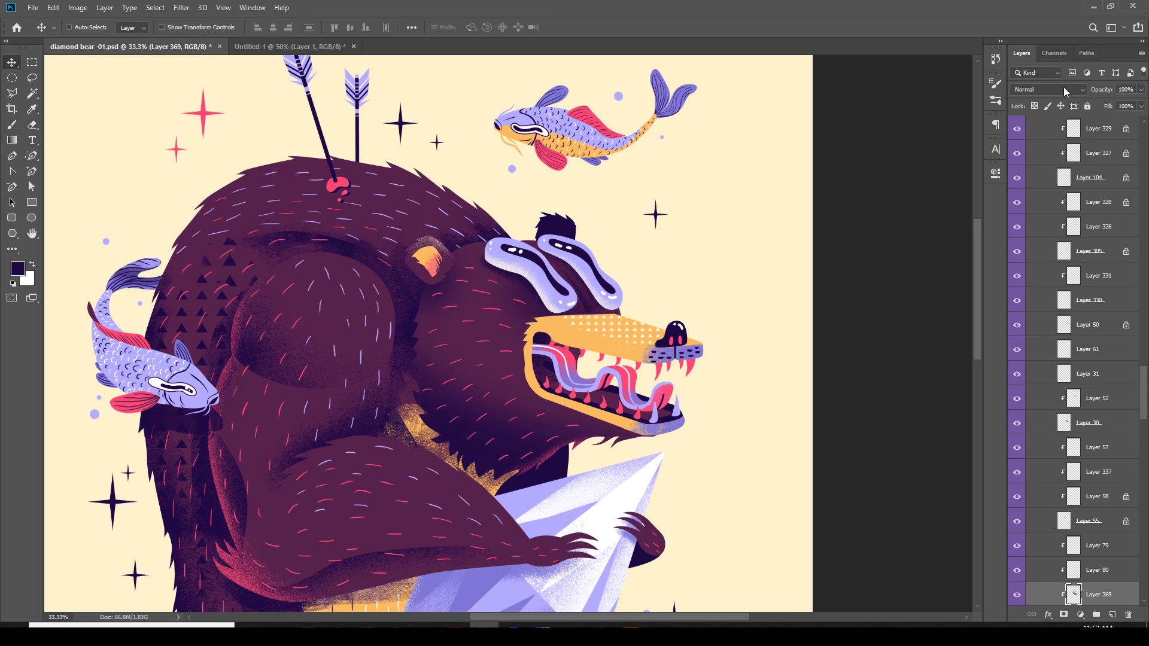
left_click(1052, 94)
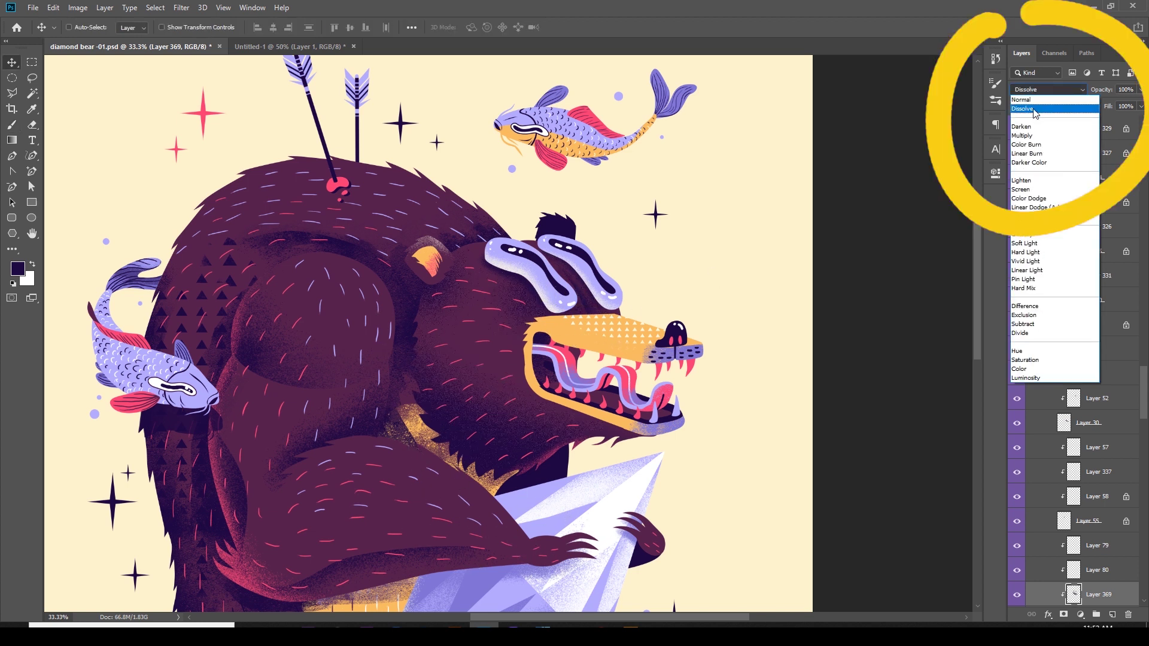
left_click(1035, 109)
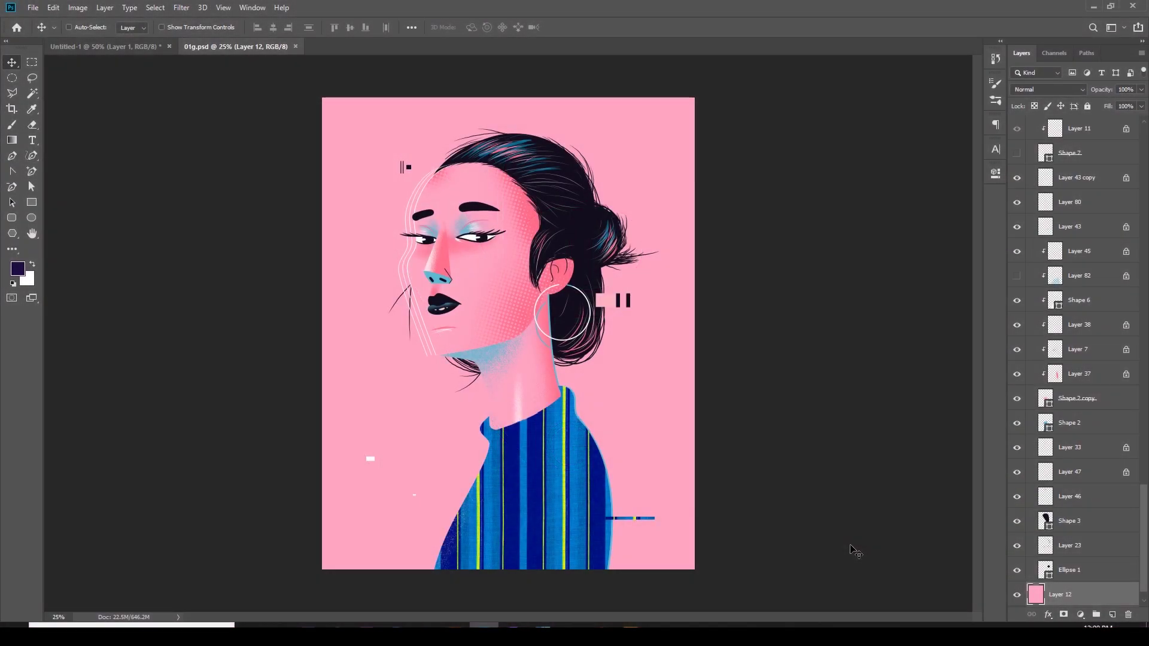
In the 01g.psd portrait, stamp all visible layers into a new merged layer above Layer 92, keeping the originals
scroll(1144, 134, "up", 15)
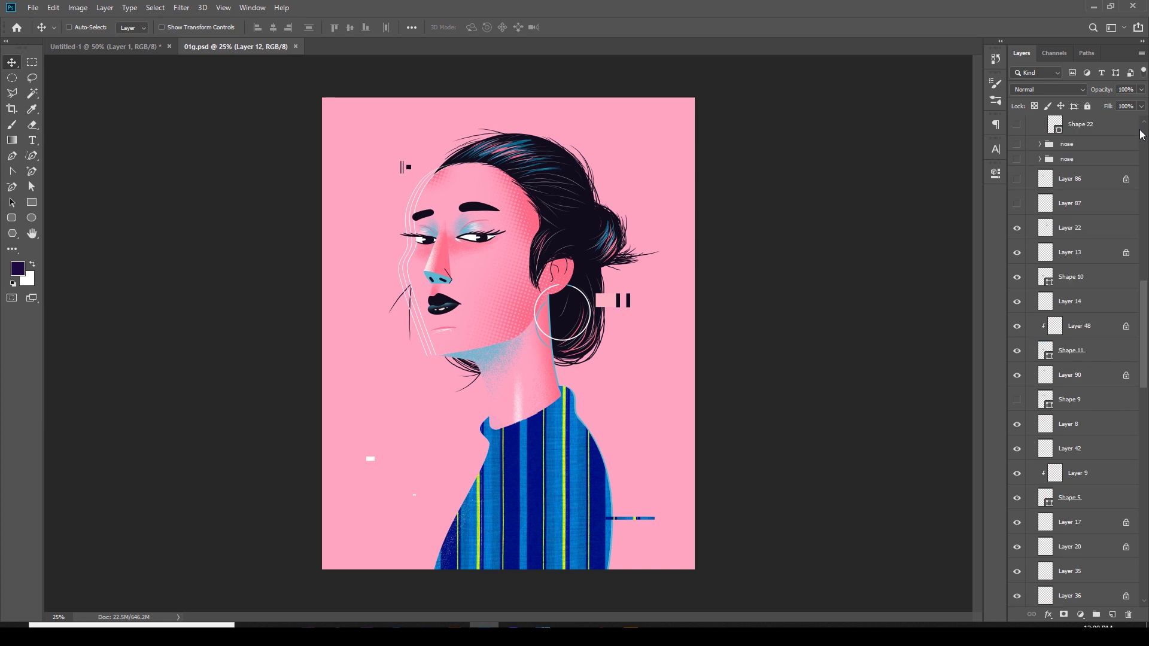
left_click(1071, 250)
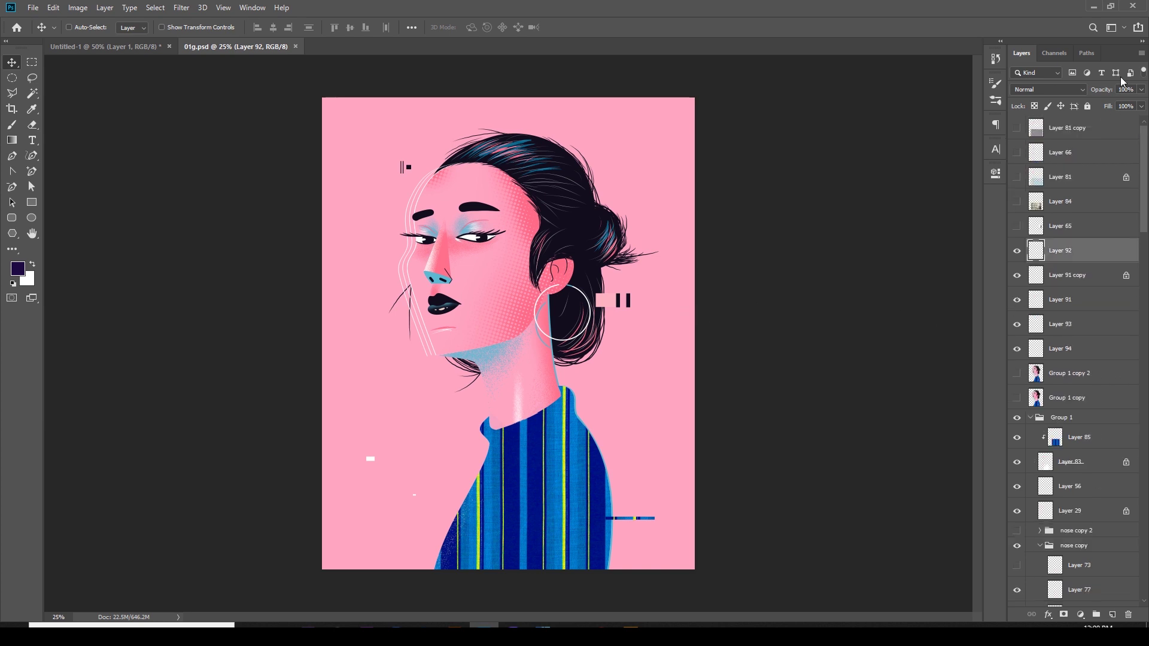
left_click(1140, 54)
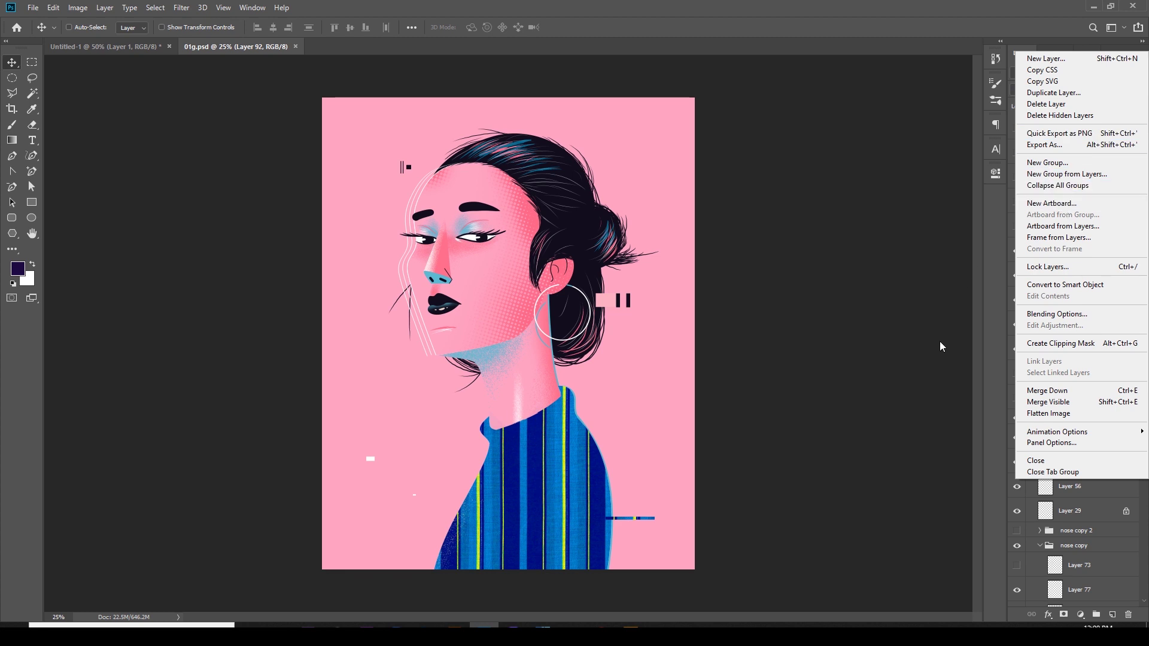
left_click(1070, 402)
left_click(1141, 53)
left_click(1066, 403, "alt")
Apply the Add Noise filter to the merged layer with Gaussian distribution and an amount of 13.46%
left_click(155, 7)
mouse_move(186, 10)
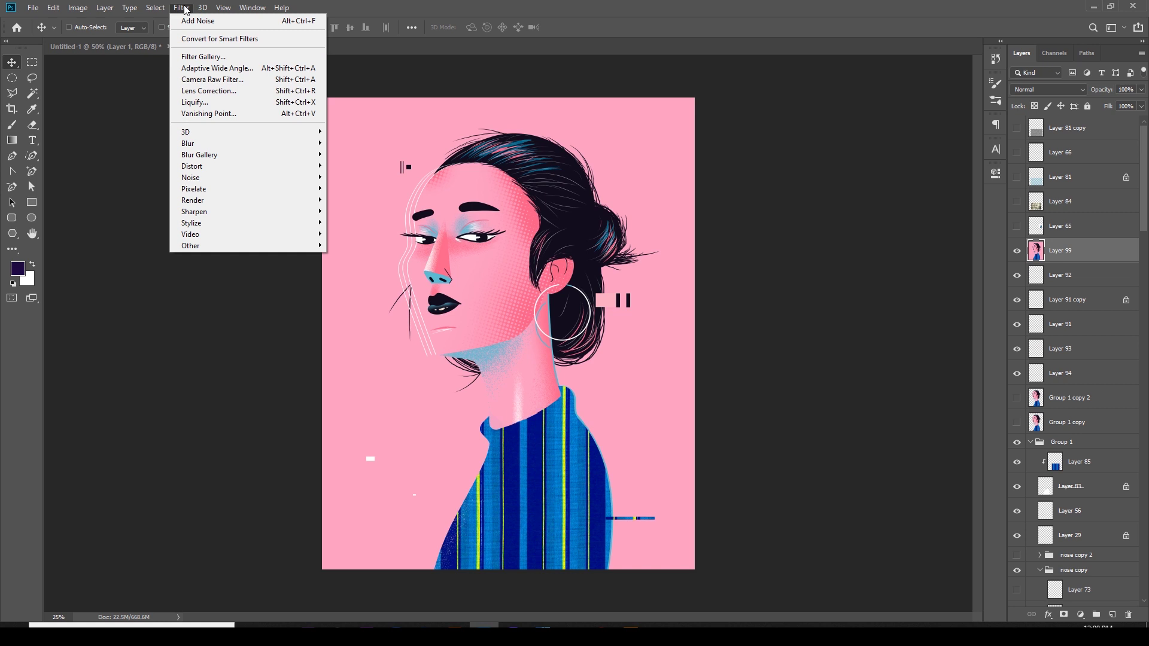
mouse_move(226, 177)
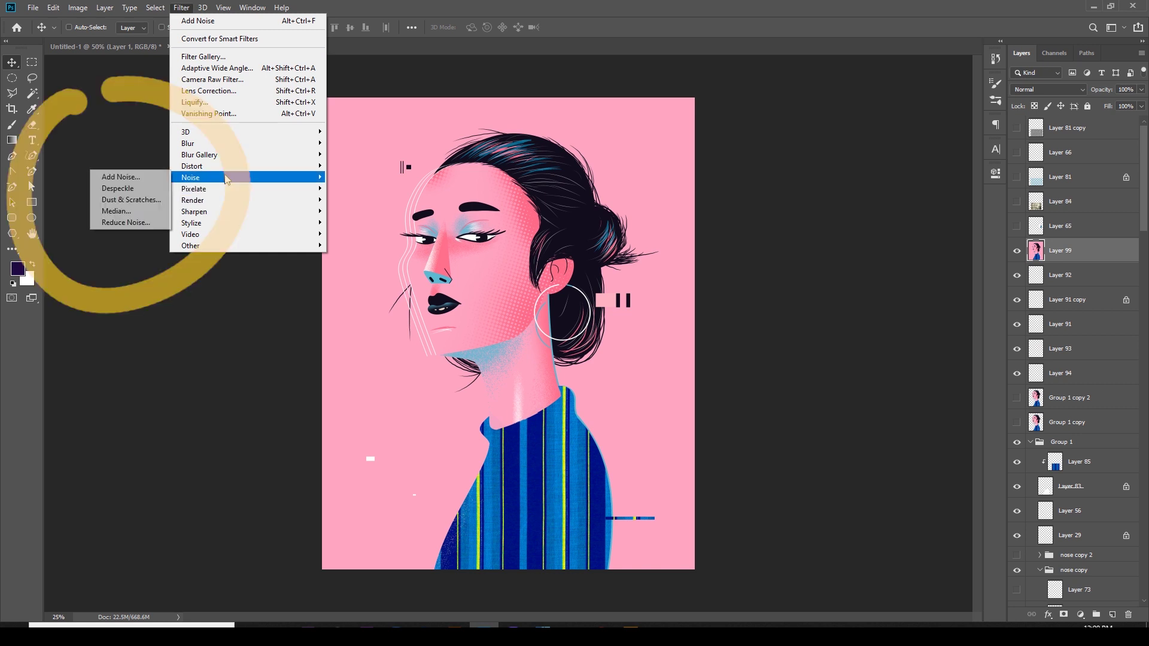
left_click(162, 178)
left_click_drag(534, 105, 763, 157)
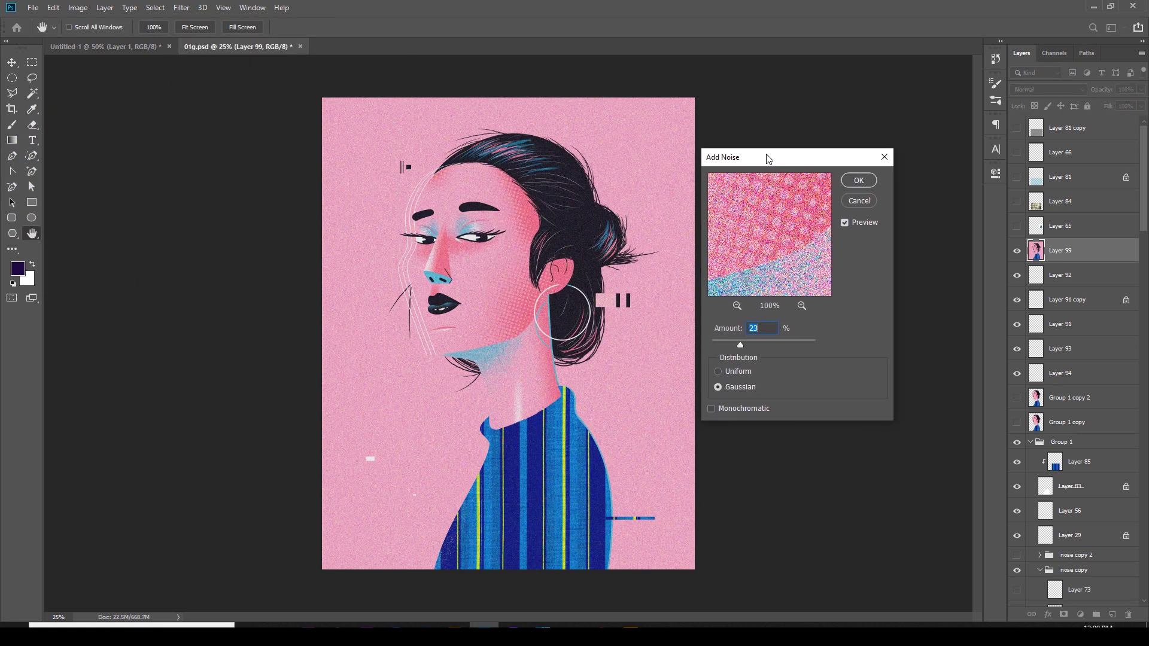
key("ctrl+plus")
key("ctrl+plus")
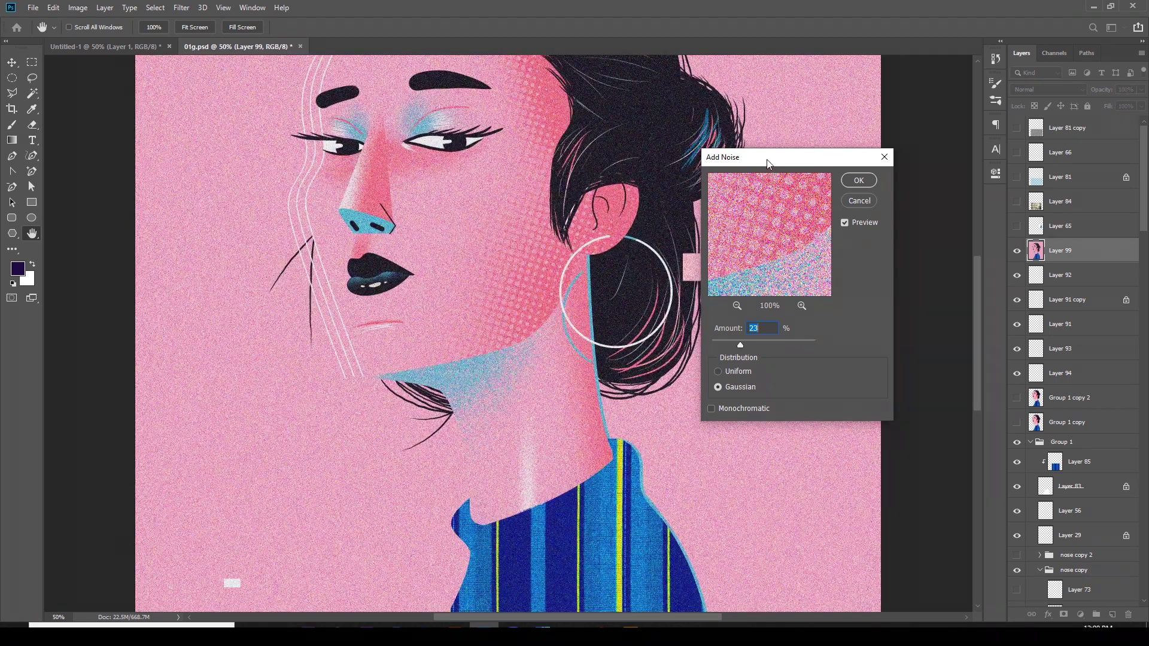
left_click_drag(766, 159, 839, 167)
left_click(805, 381)
left_click(811, 400)
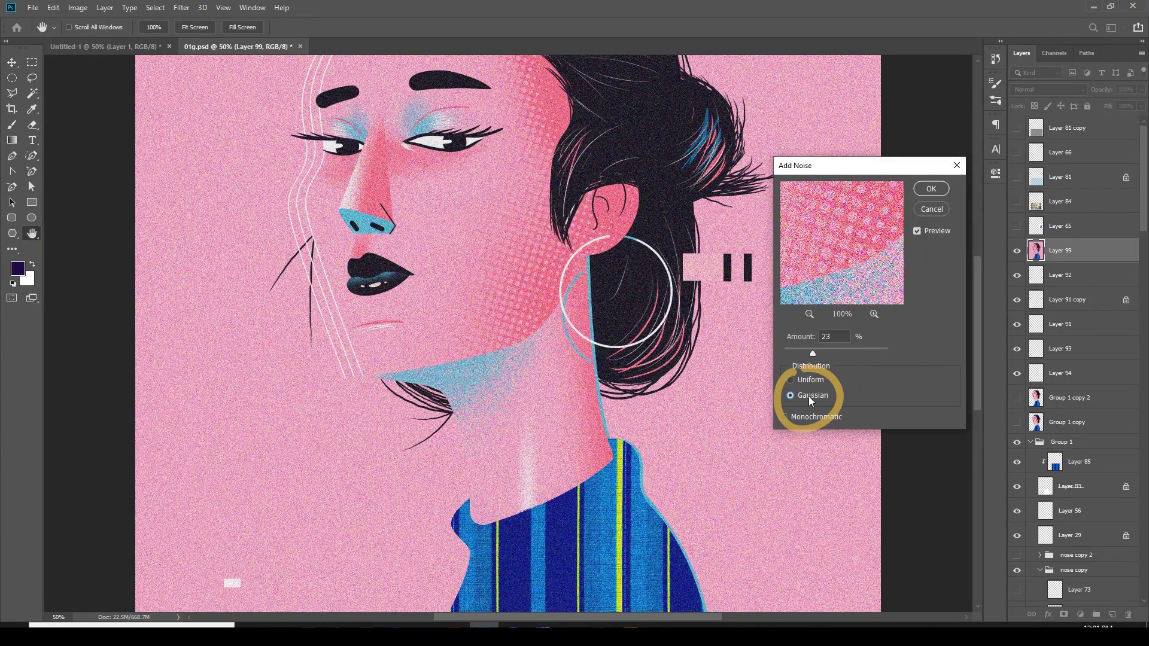
left_click_drag(812, 353, 798, 349)
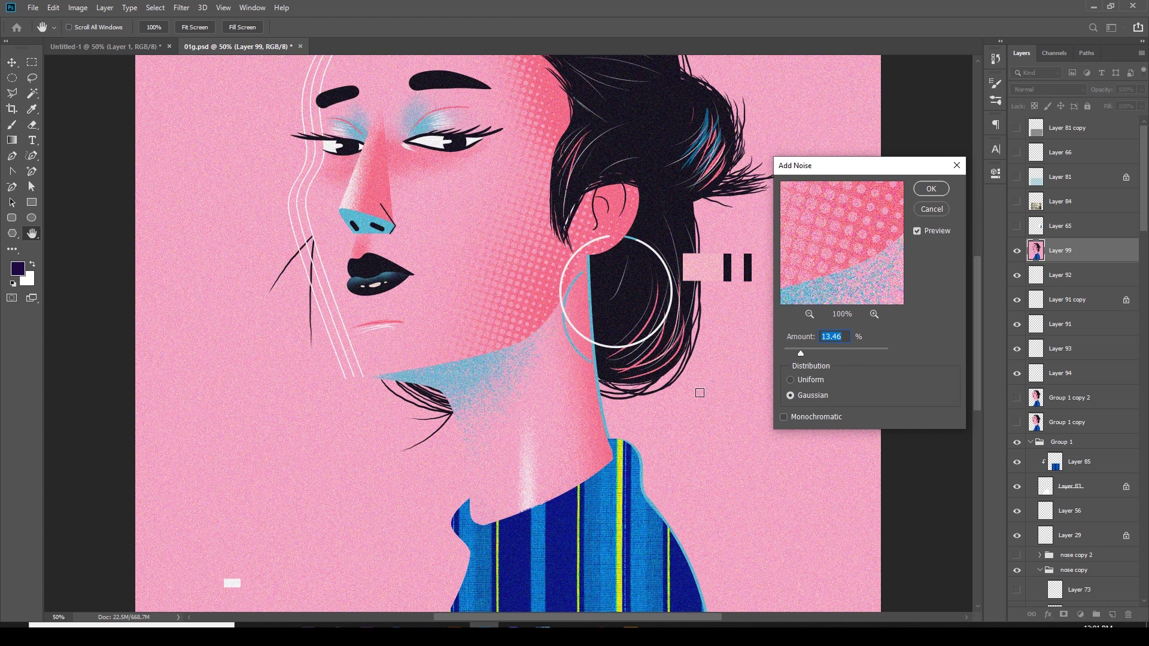
left_click(935, 191)
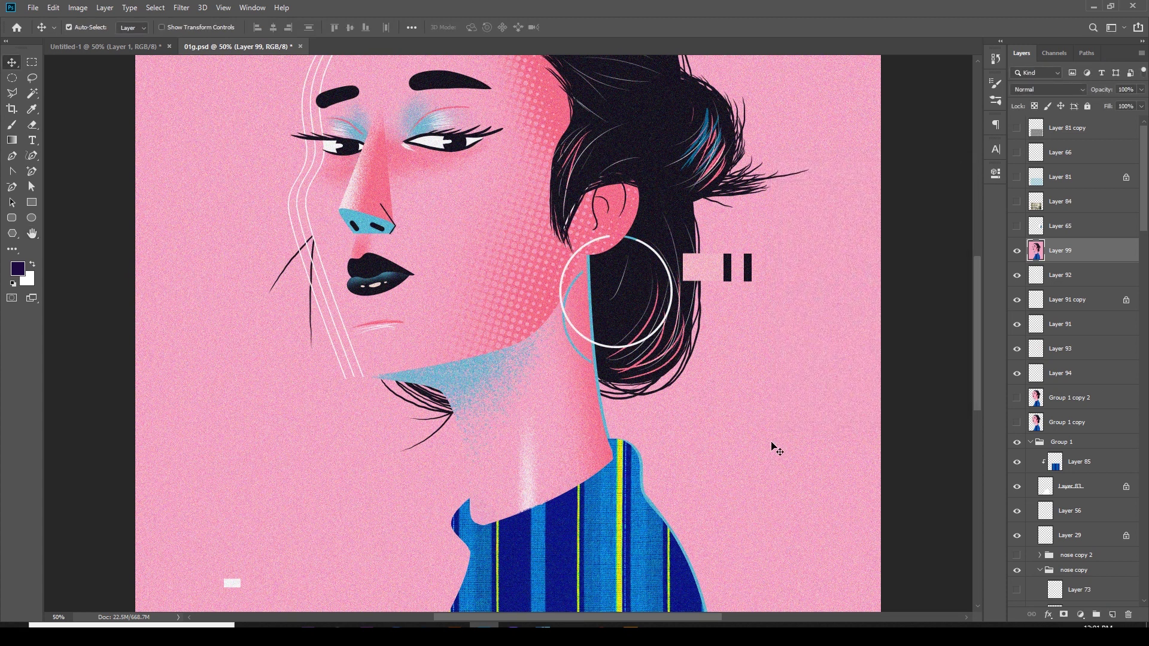
Check the grain across the portrait at different magnifications, and hide the noisy merged layer
key("ctrl+minus")
key("ctrl+minus")
key("ctrl+plus")
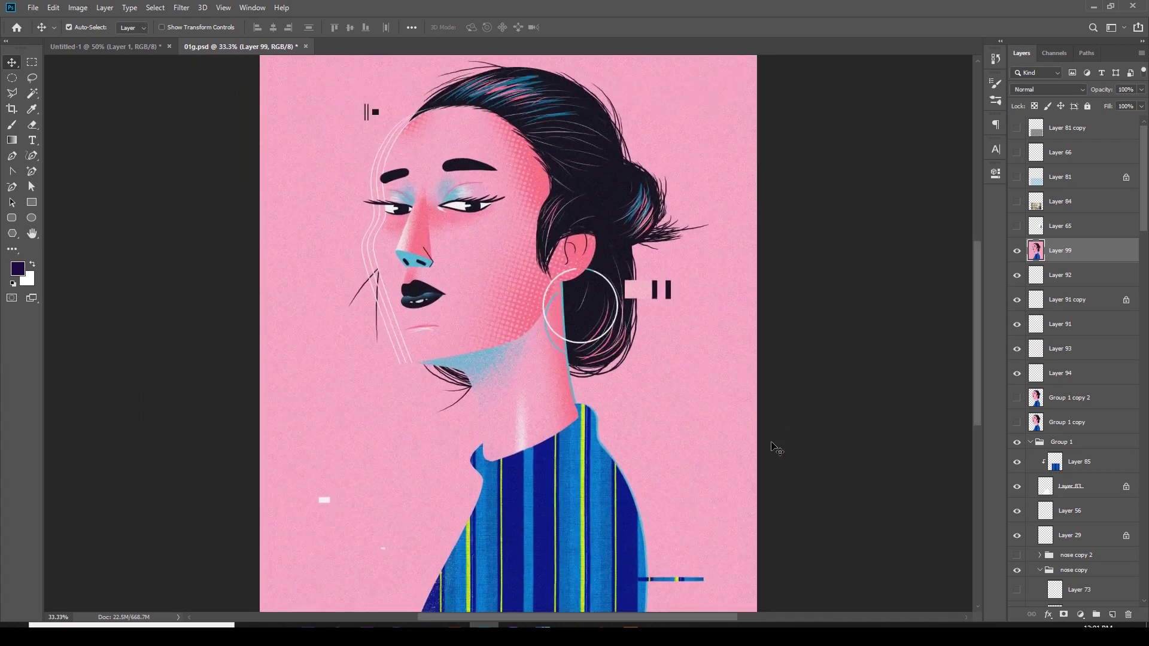
key("ctrl+plus")
scroll(766, 451, "up", 5)
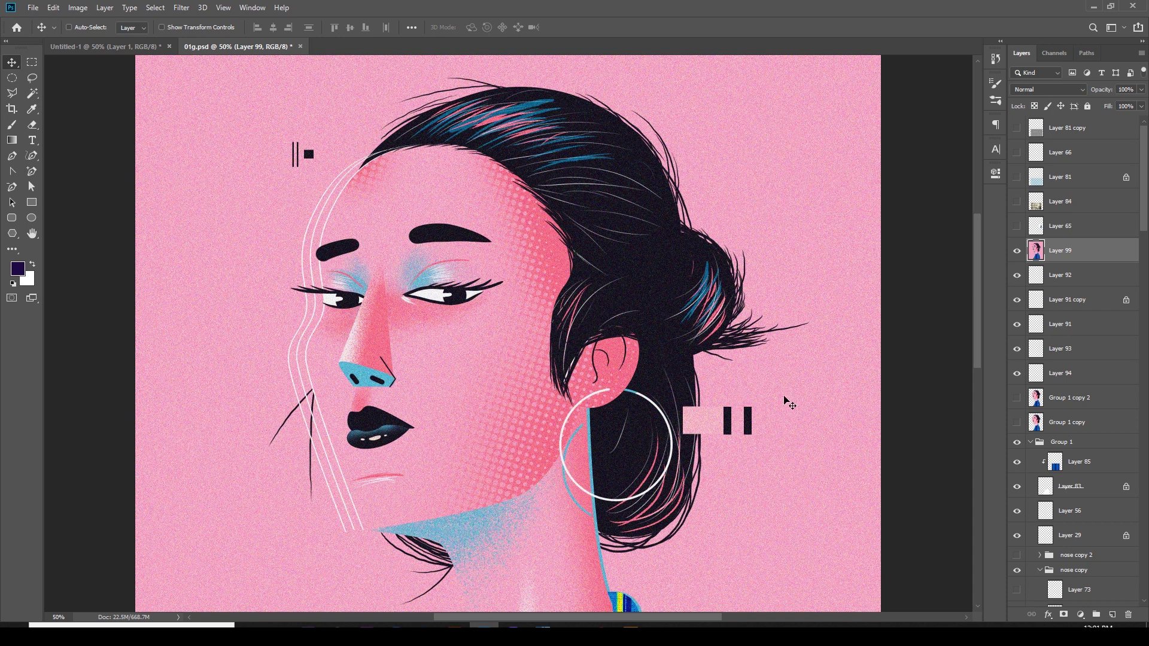
left_click(1016, 251)
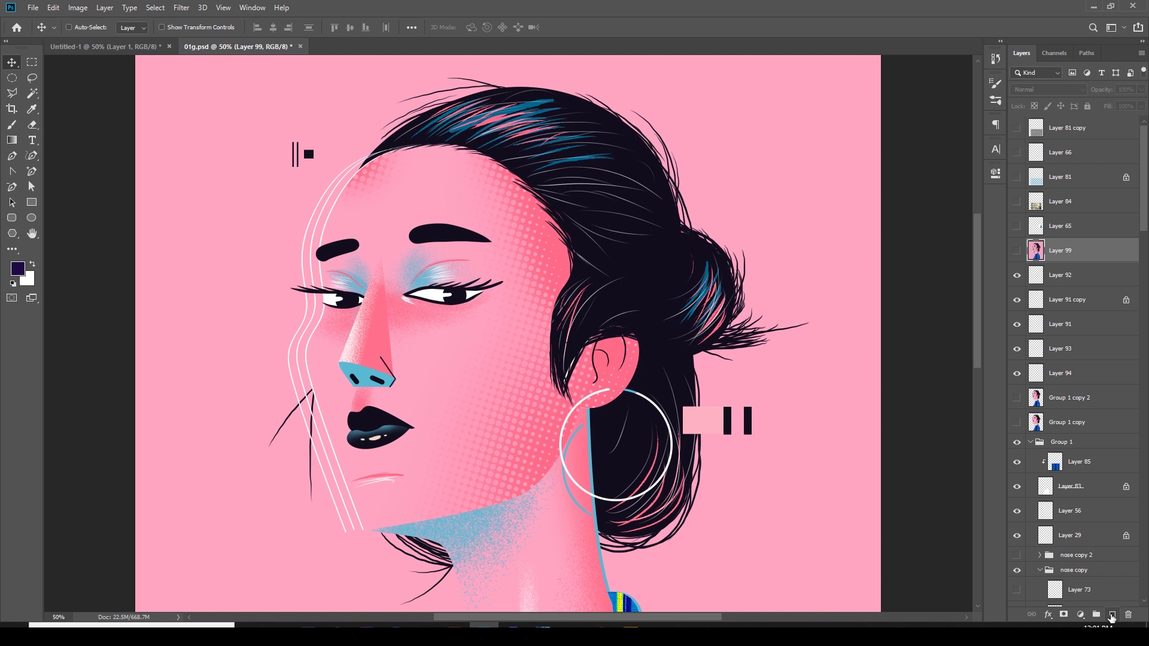
Create a new layer above the hidden Layer 99 and fill it entirely with 50% gray (#808080)
left_click(1112, 615)
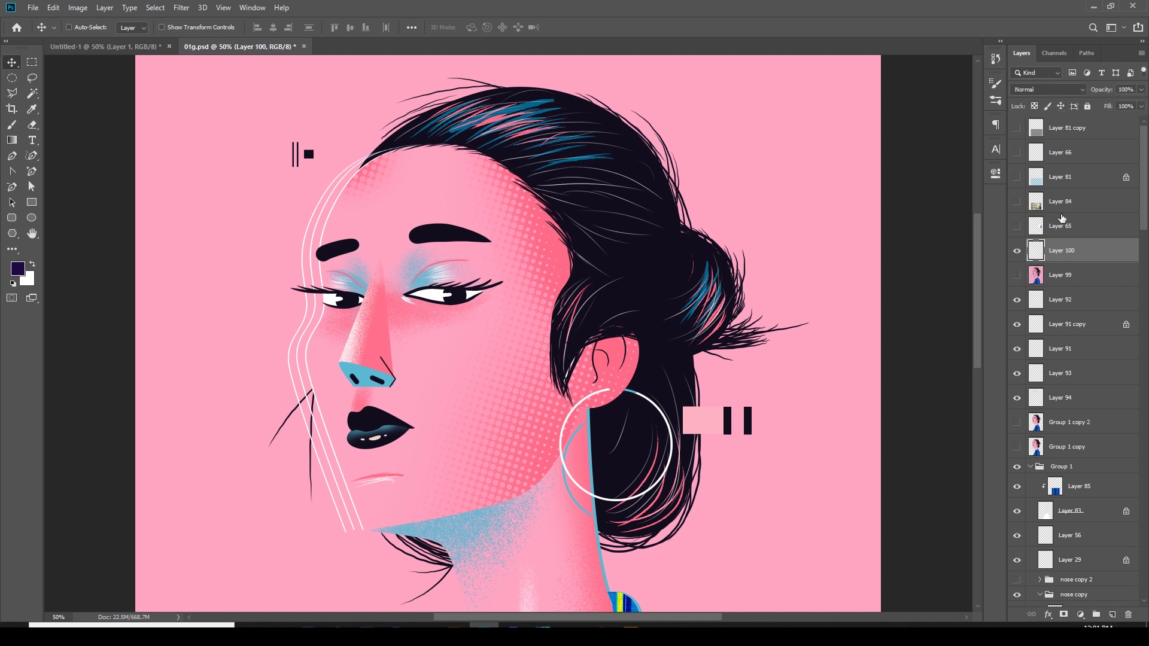
left_click(17, 269)
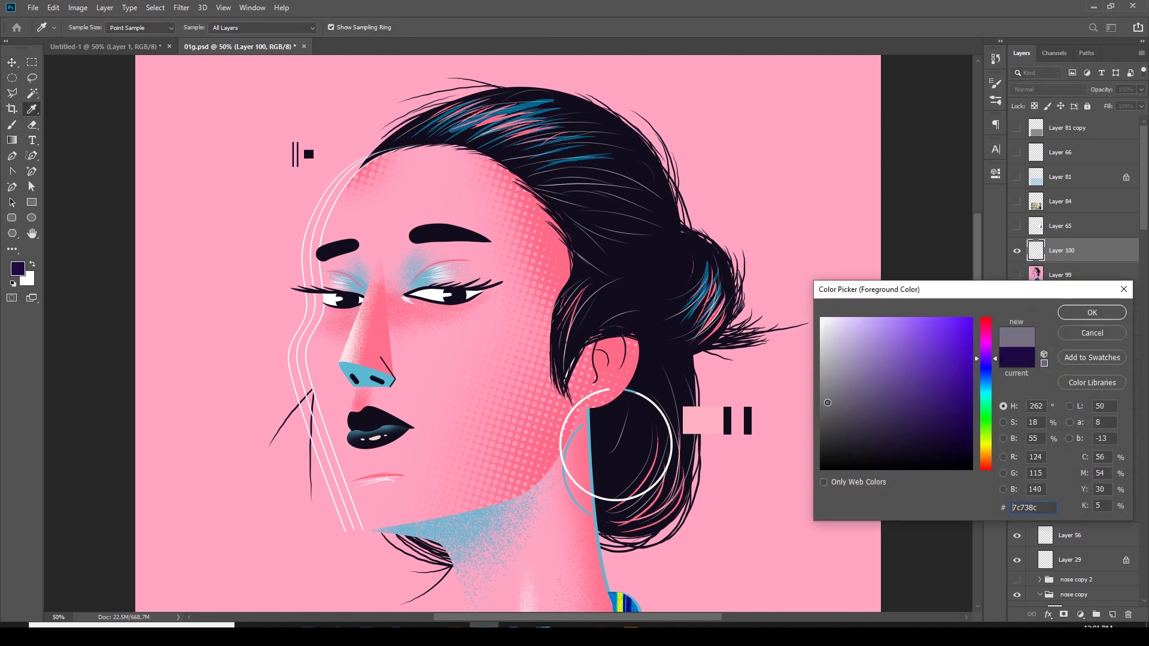
left_click(818, 395)
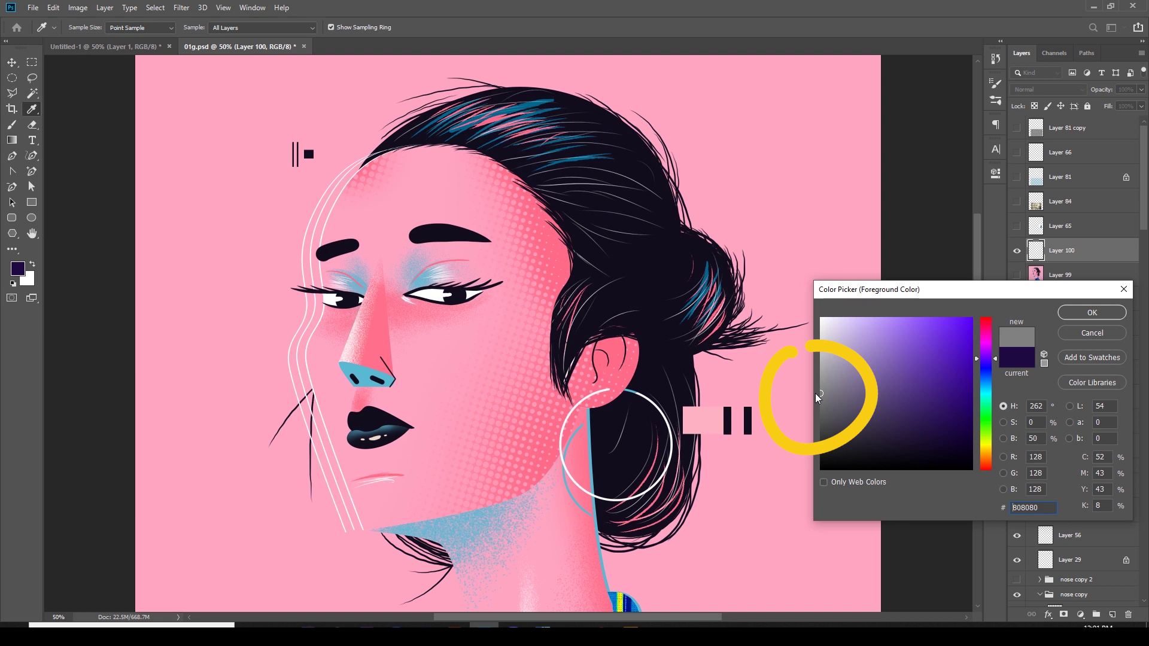
key("v")
key("Return")
key("alt+BackSpace")
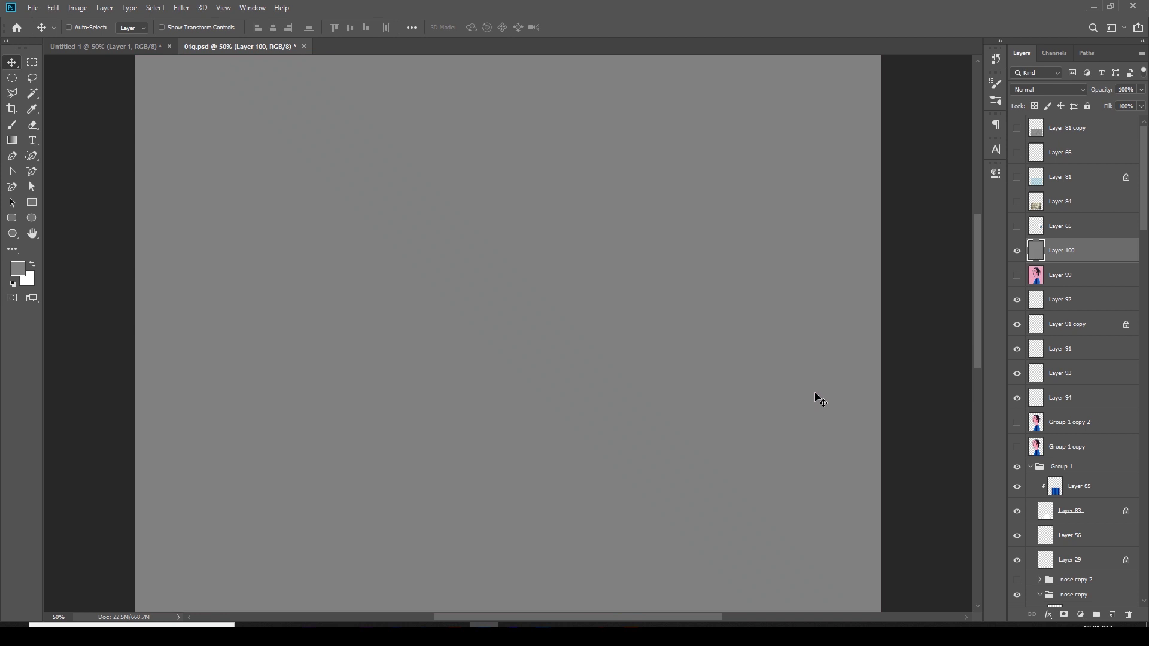
Set the gray-filled layer's blend mode to Overlay and check the portrait with the layer switched off and on
left_click(1027, 91)
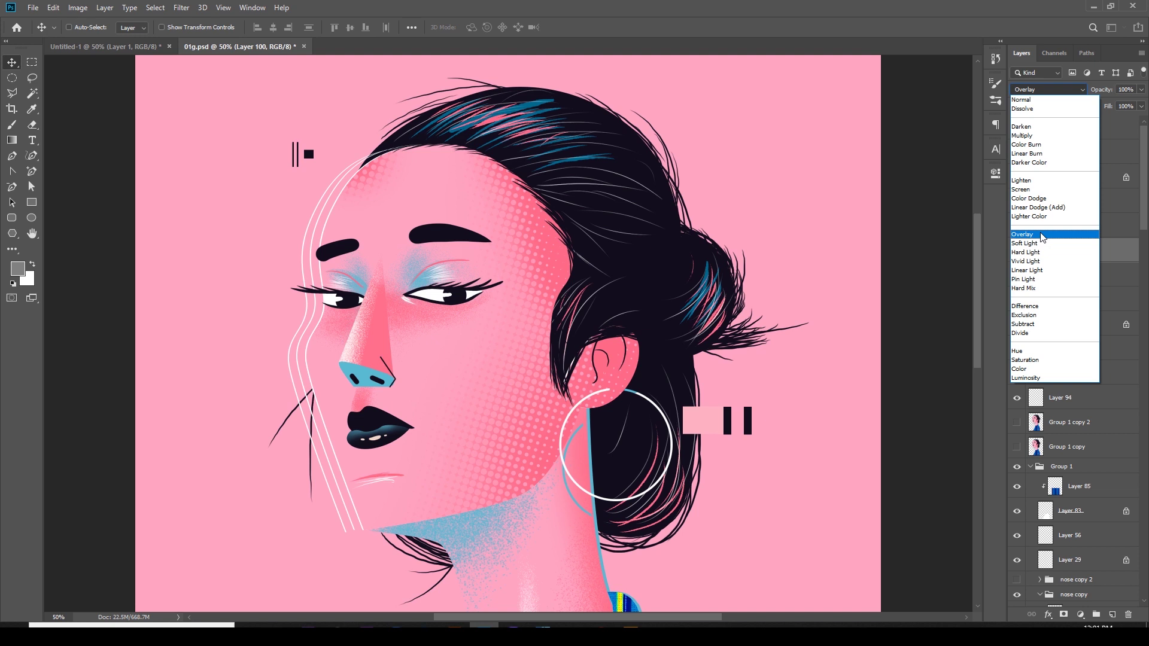
left_click(1042, 235)
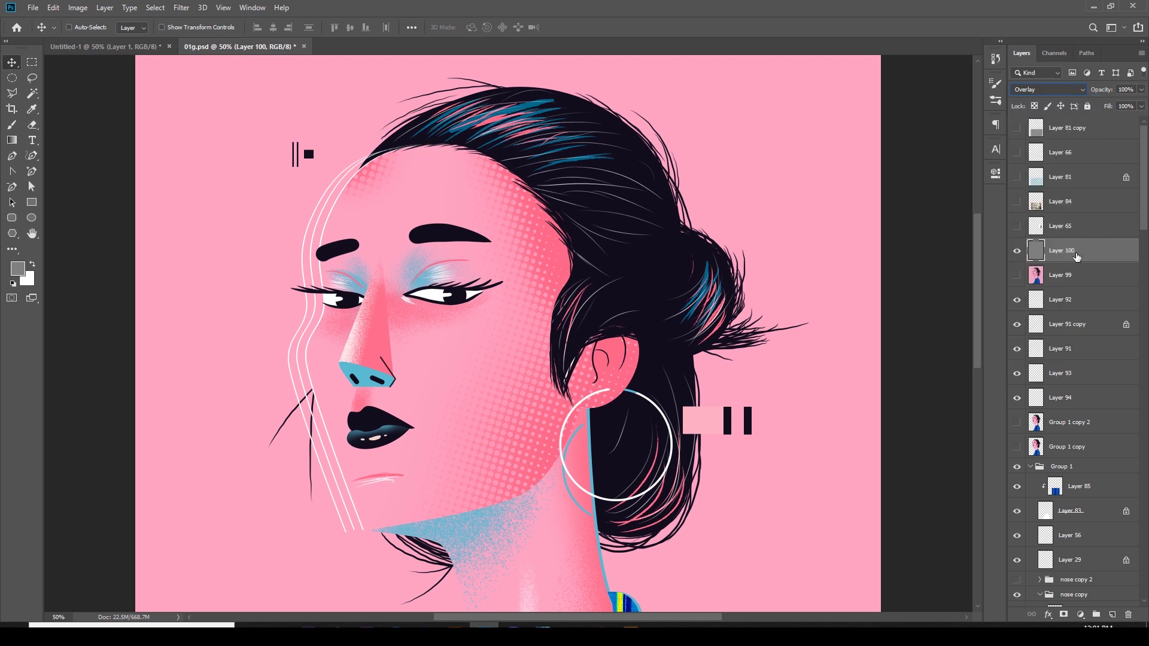
key("ctrl+minus")
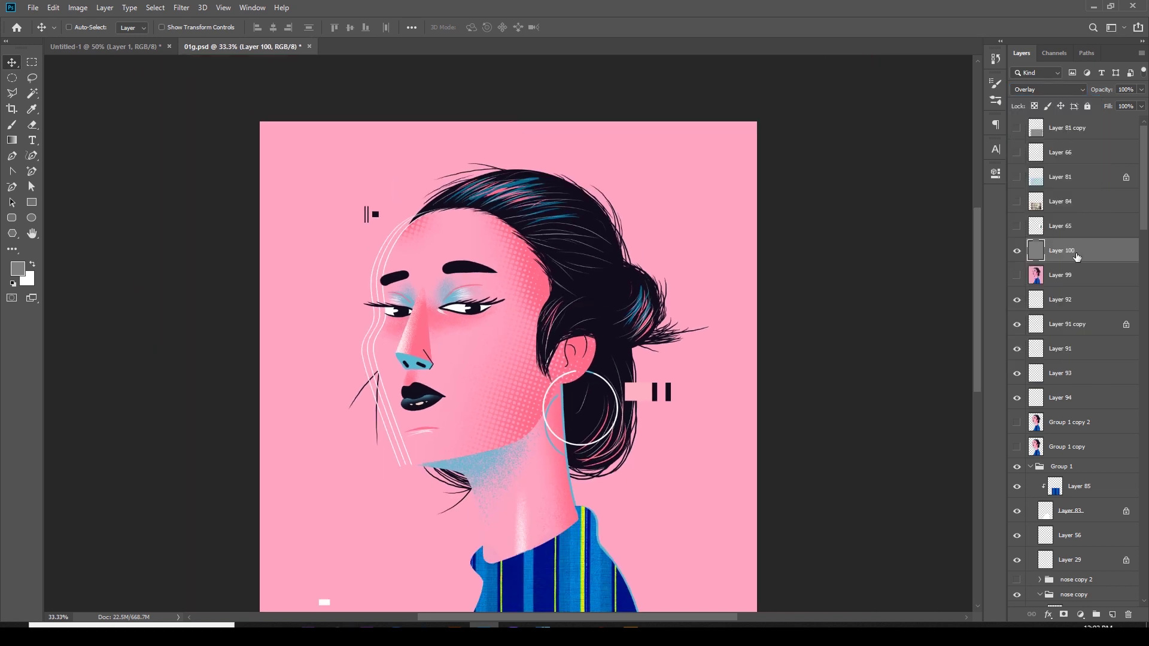
scroll(736, 316, "down", 2)
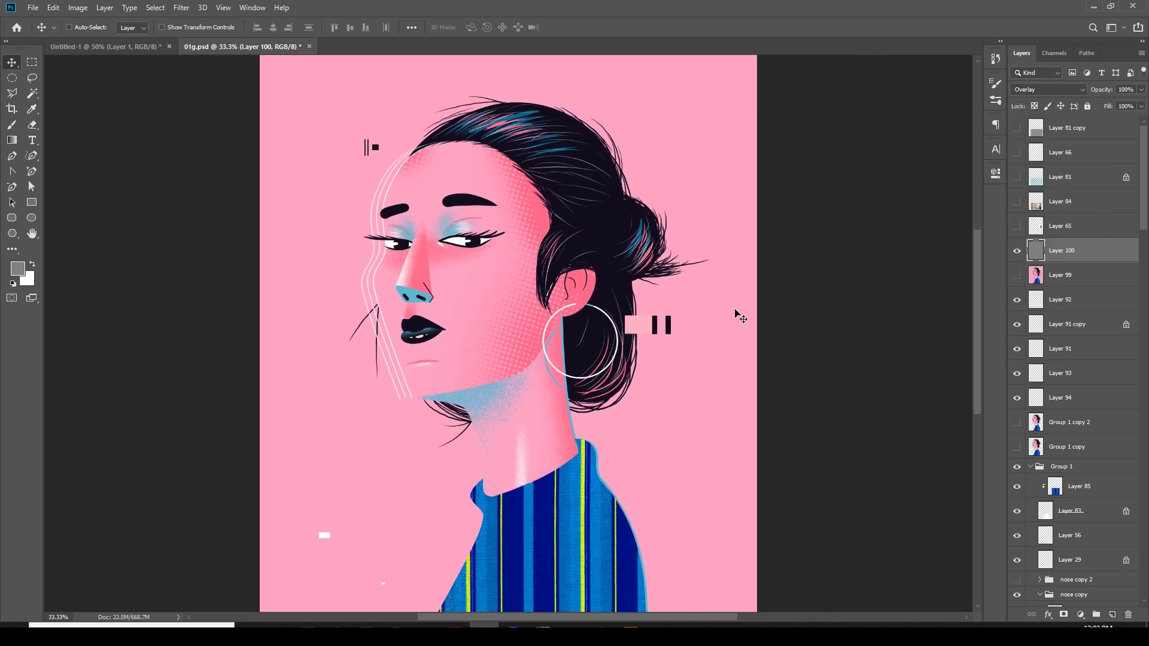
left_click(1017, 252)
scroll(762, 321, "up", 1)
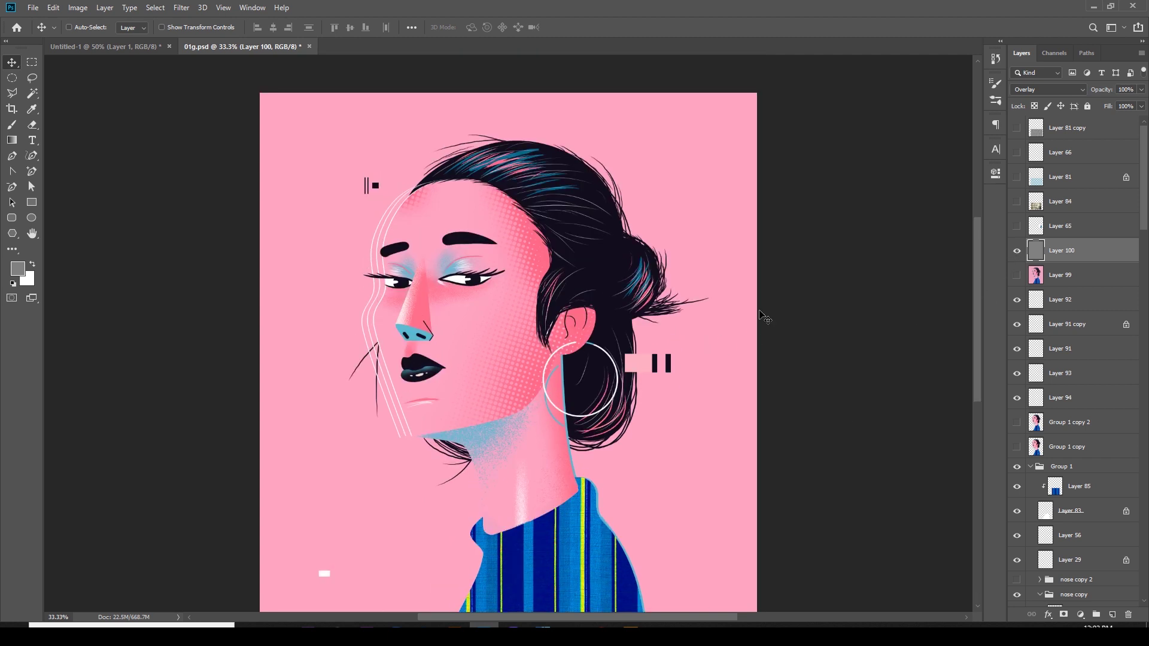
Apply the Add Noise filter to the gray Overlay layer with Gaussian distribution and an amount of 13.46%
key("ctrl+plus")
key("ctrl+plus")
left_click(181, 8)
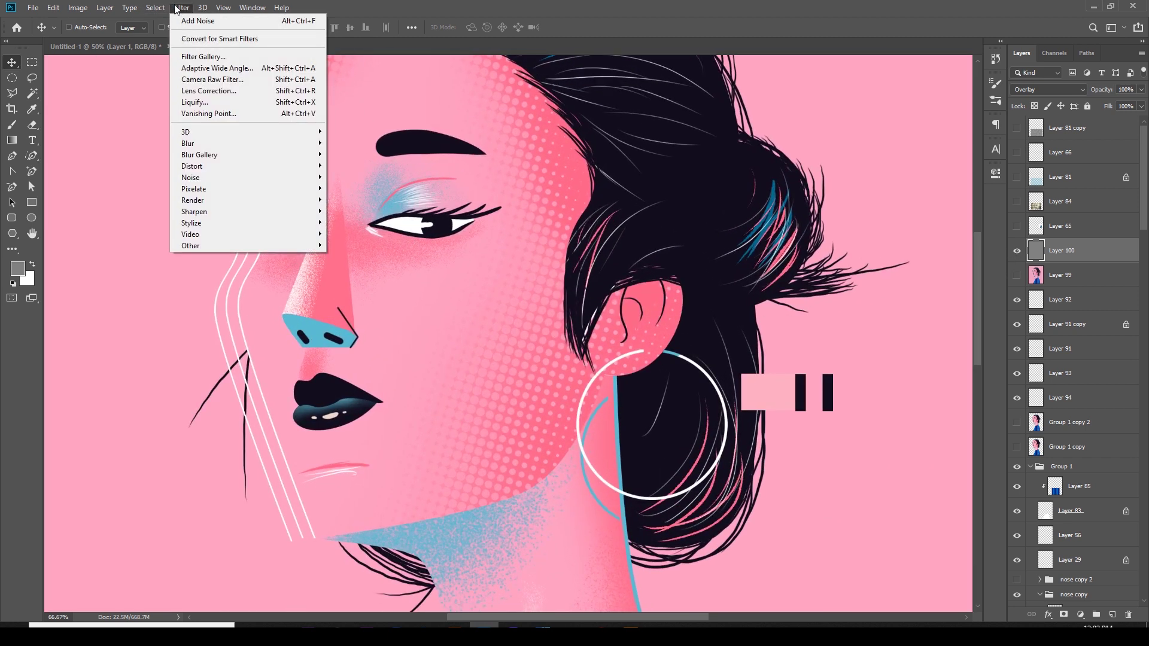
mouse_move(231, 177)
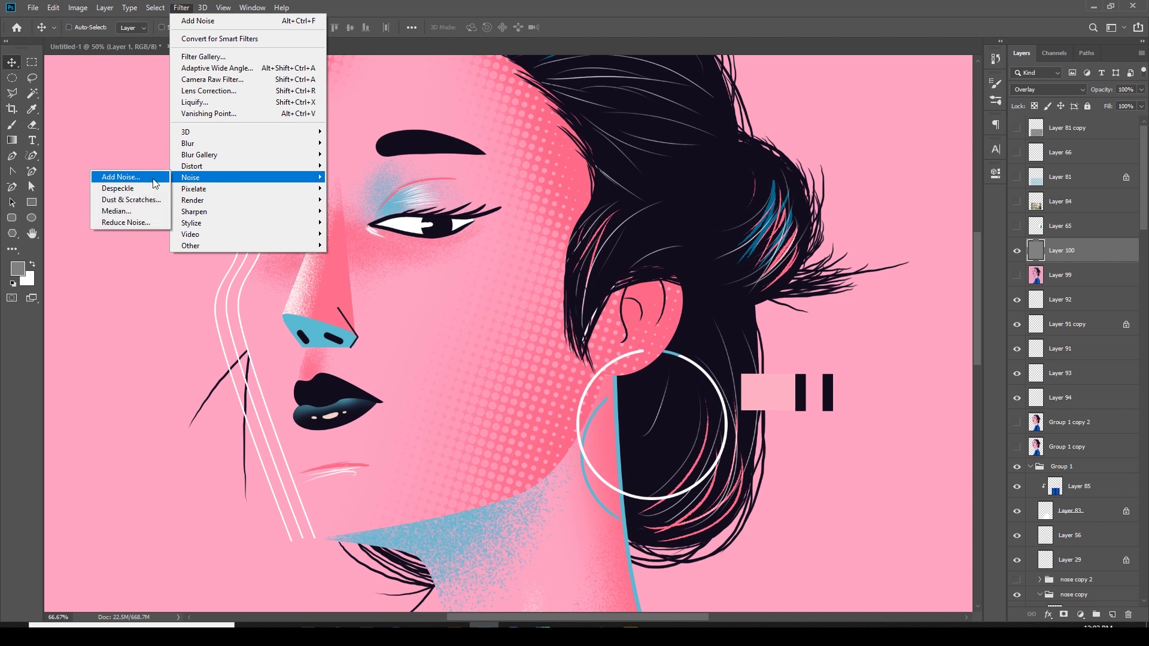
left_click(144, 178)
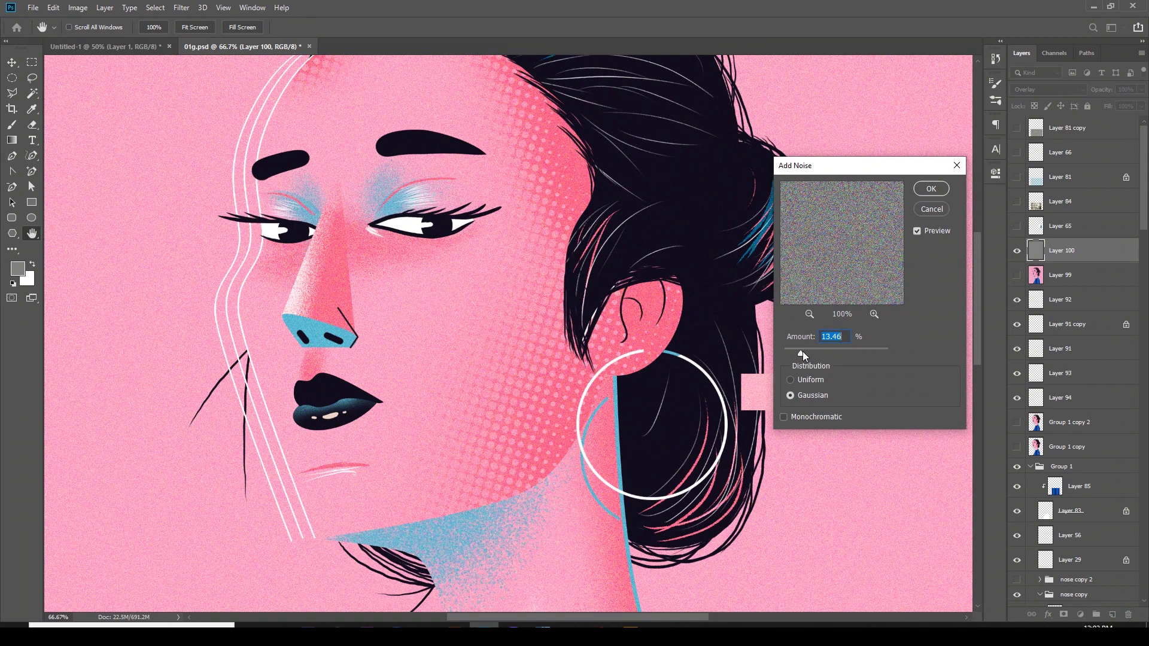
left_click(931, 190)
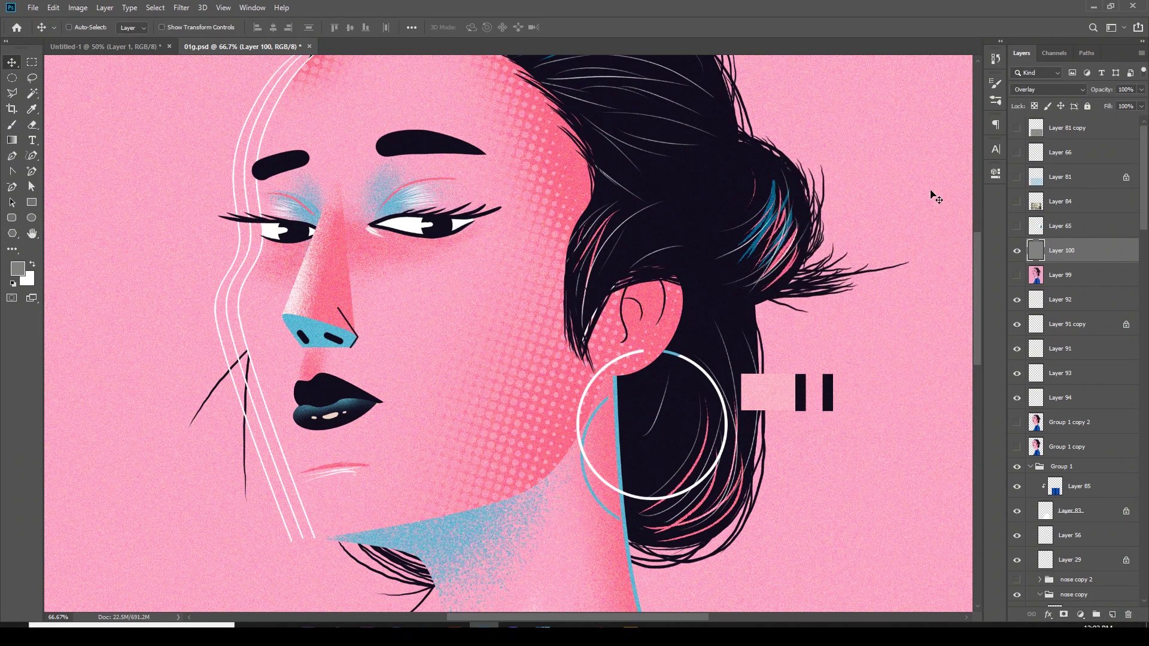
Compare the portrait with and without the Overlay grain layer, examining the texture at different magnifications
key("ctrl+minus")
key("ctrl+minus")
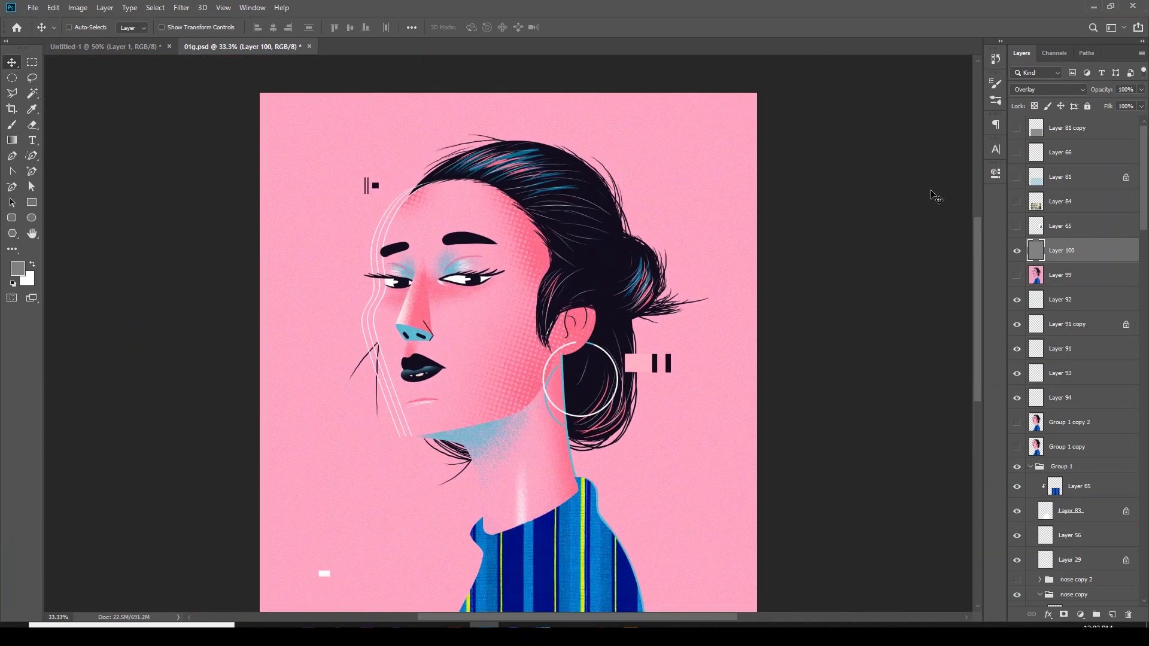
scroll(781, 353, "down", 2)
scroll(796, 323, "down", 2)
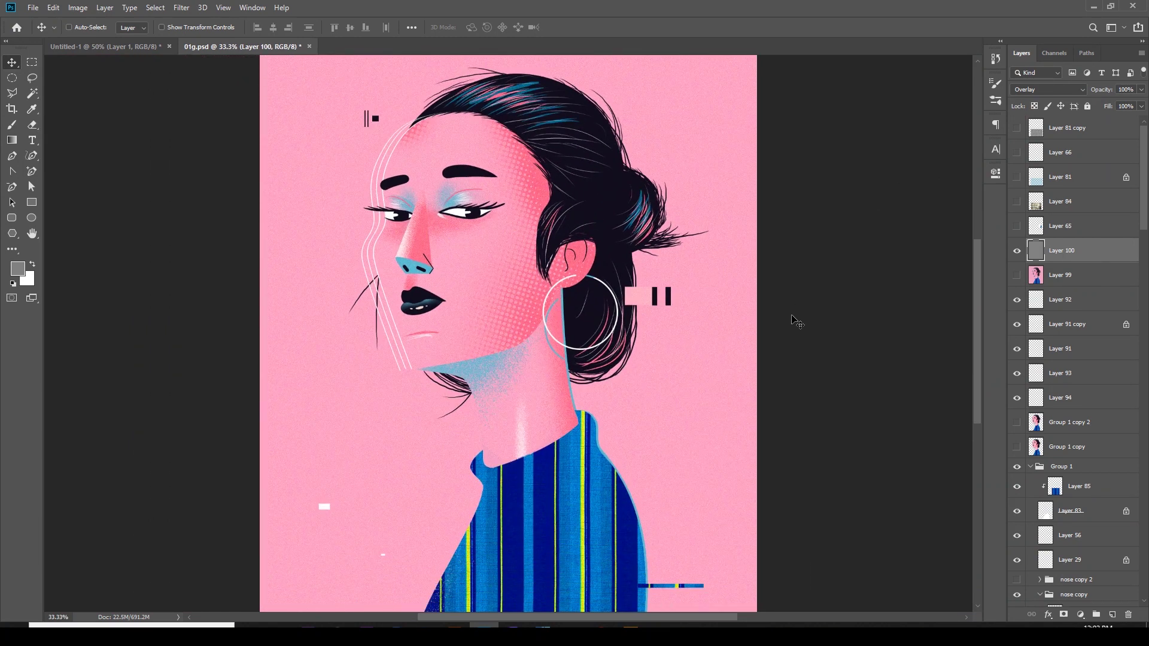
left_click(1018, 252)
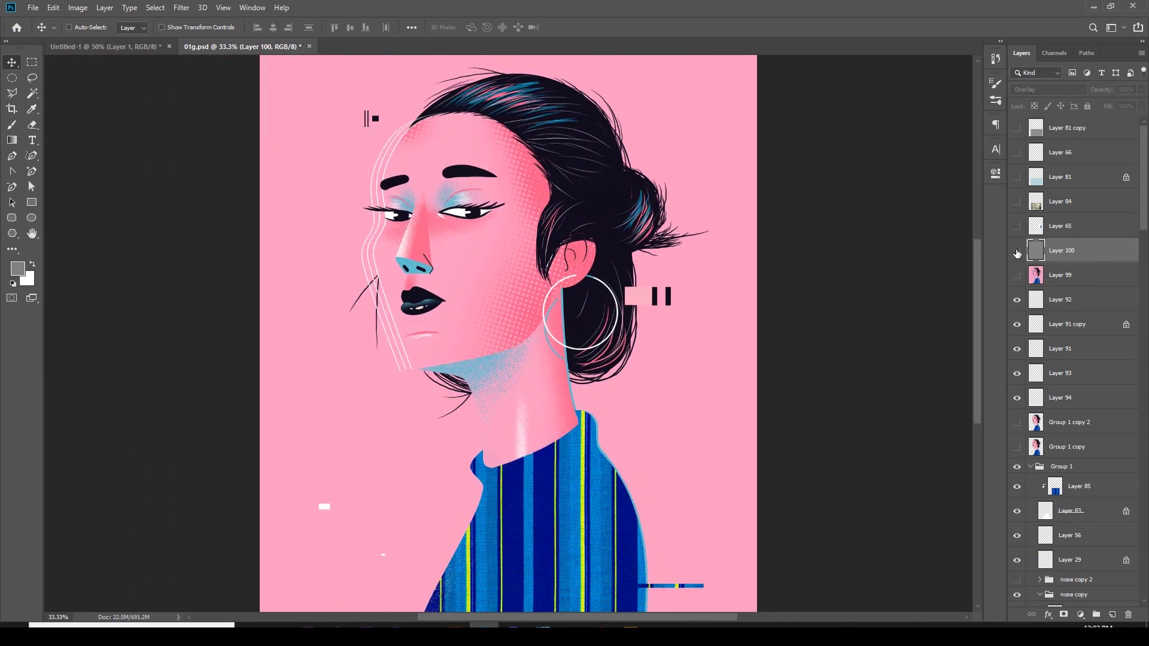
left_click(1018, 252)
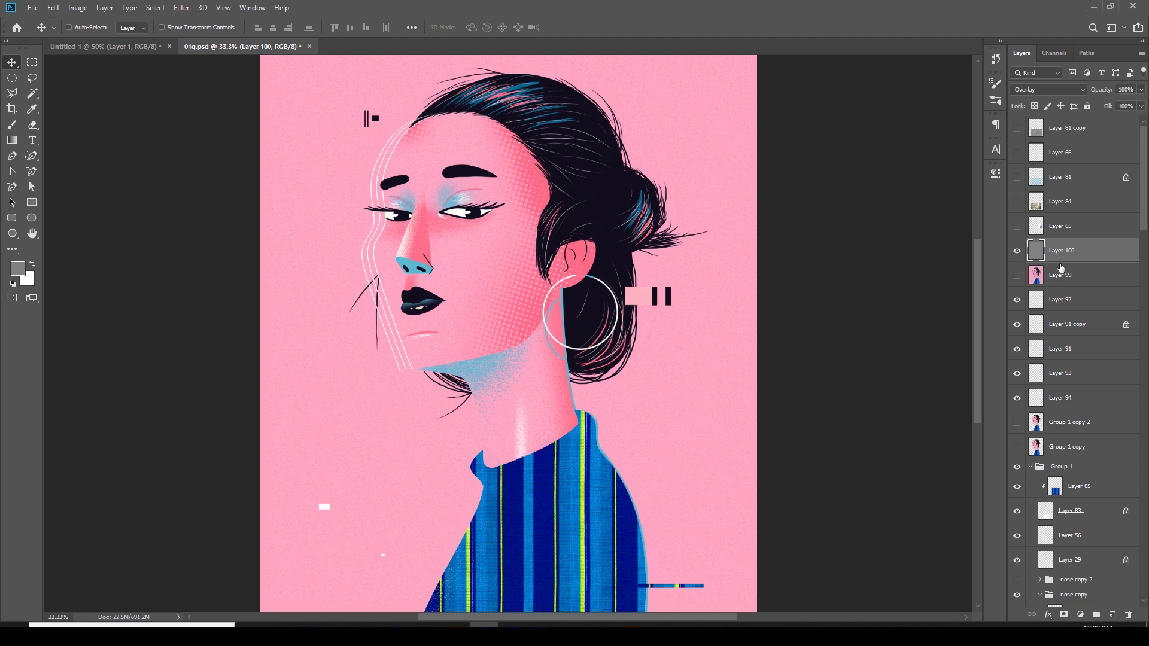
key("ctrl+plus")
scroll(451, 307, "up", 2)
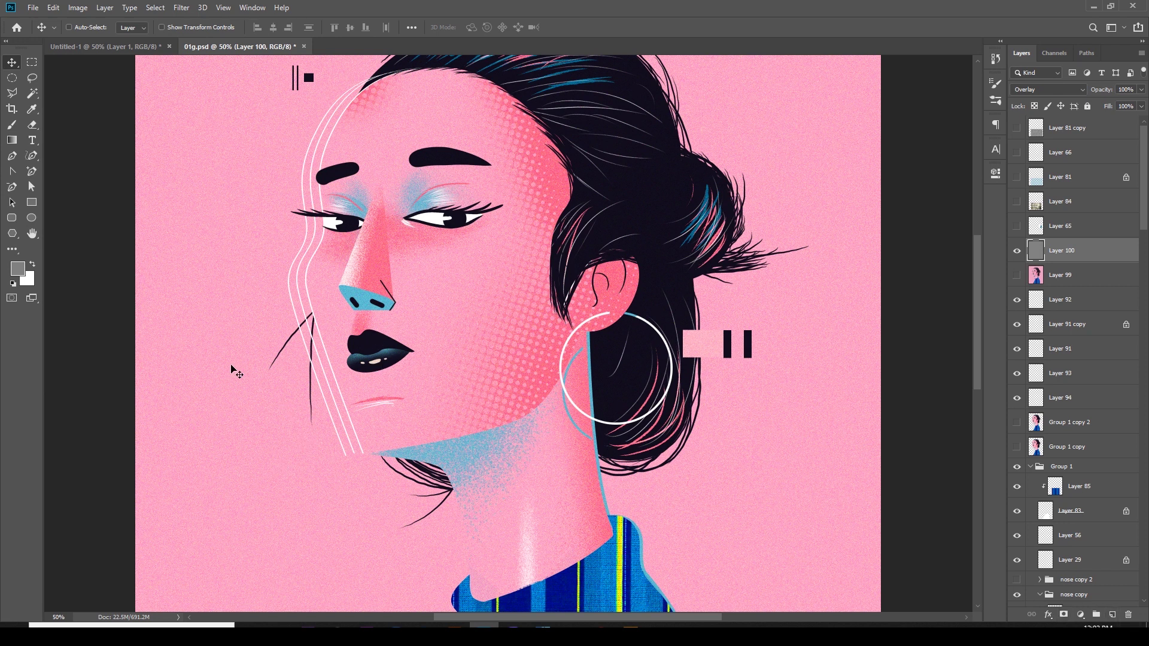
key("ctrl+minus")
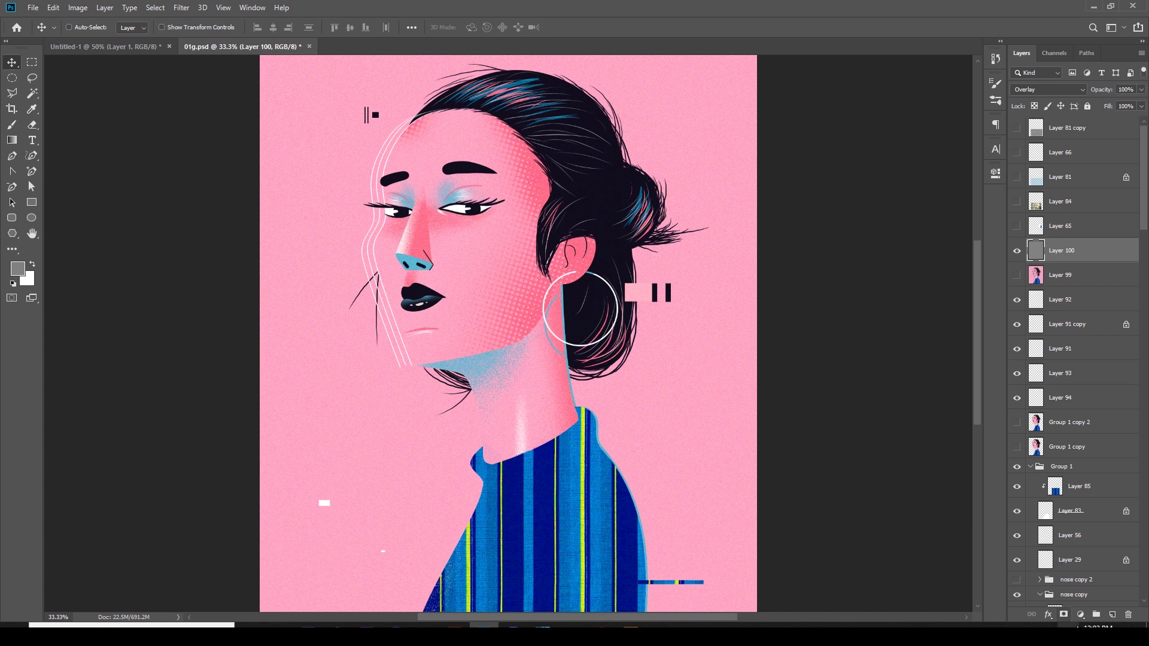
Add a layer mask to the grain layer and mask out the grain on the portrait's left part using a rectangular selection, then deselect
left_click(1065, 616)
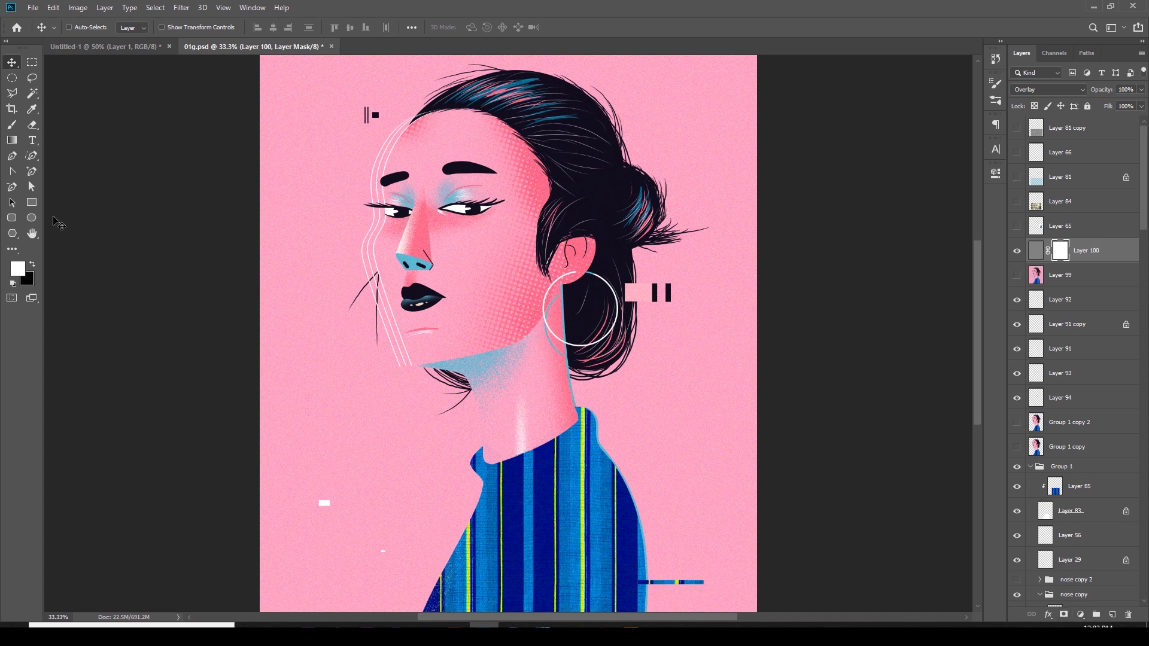
left_click(32, 63)
left_click_drag(247, 610, 426, 413)
scroll(380, 414, "down", 1)
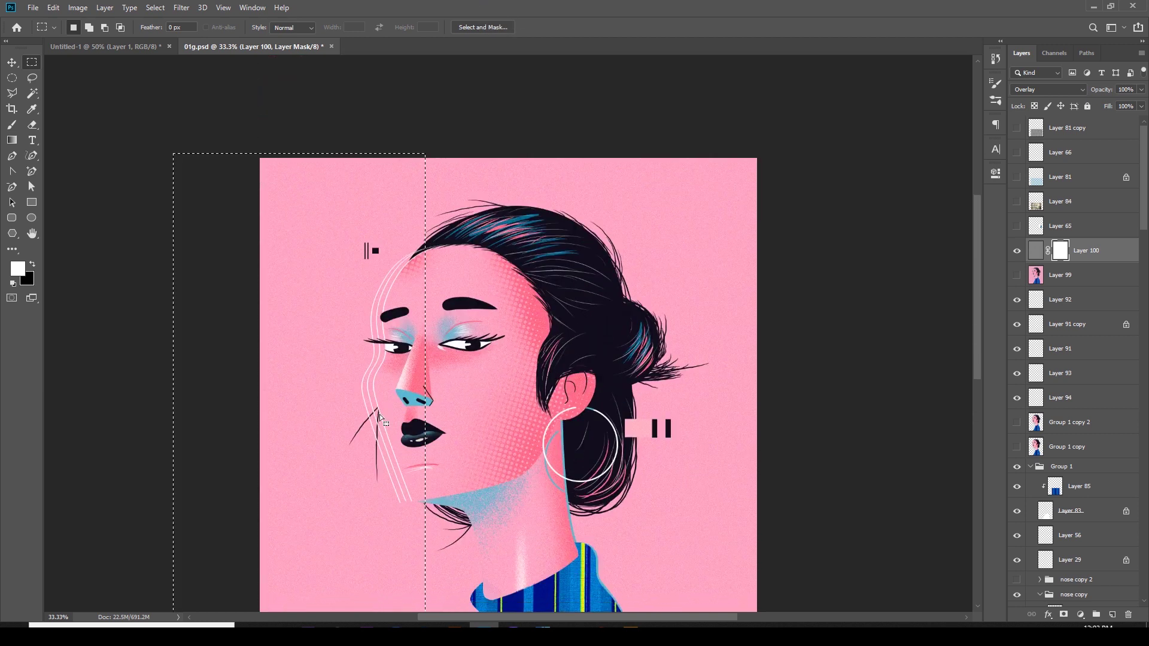
key("ctrl+plus")
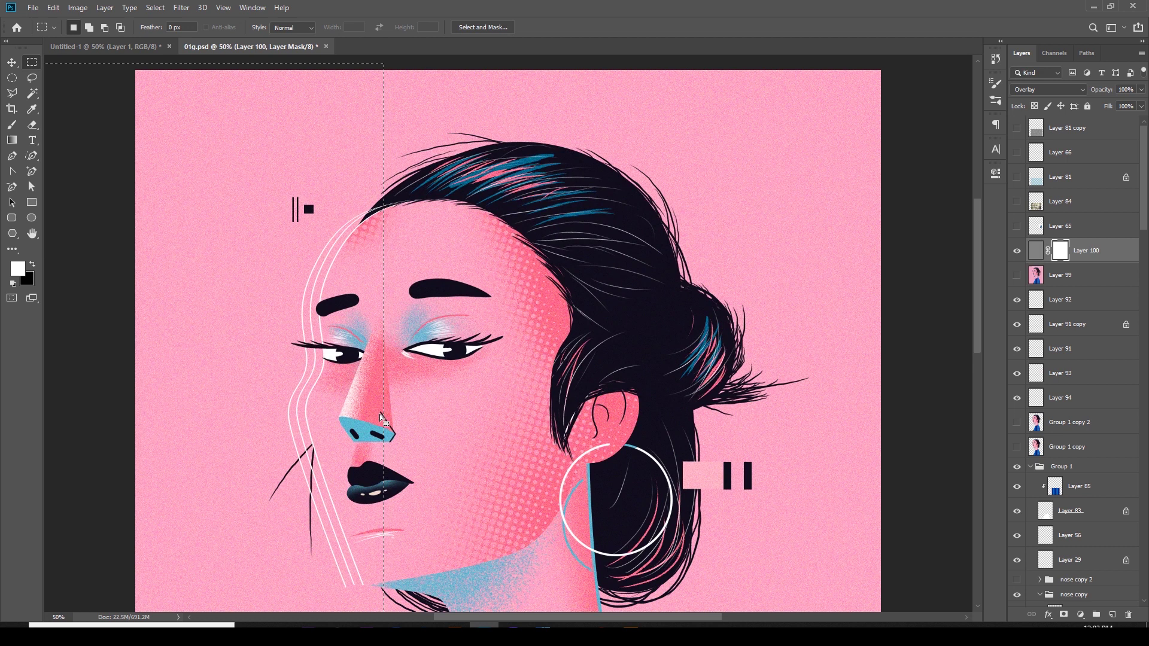
key("Delete")
key("ctrl+d")
key("ctrl+plus")
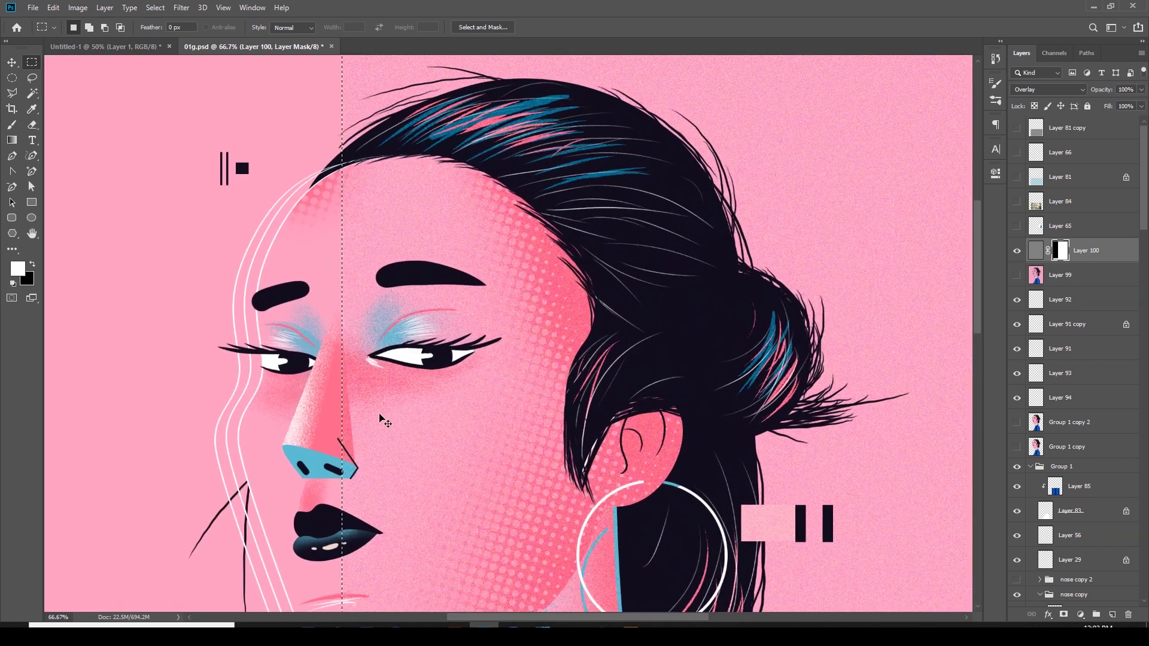
left_click_drag(379, 413, 431, 223)
Examine the difference between the grainy and clean halves of the face at different magnifications
key("ctrl+plus")
key("ctrl+plus")
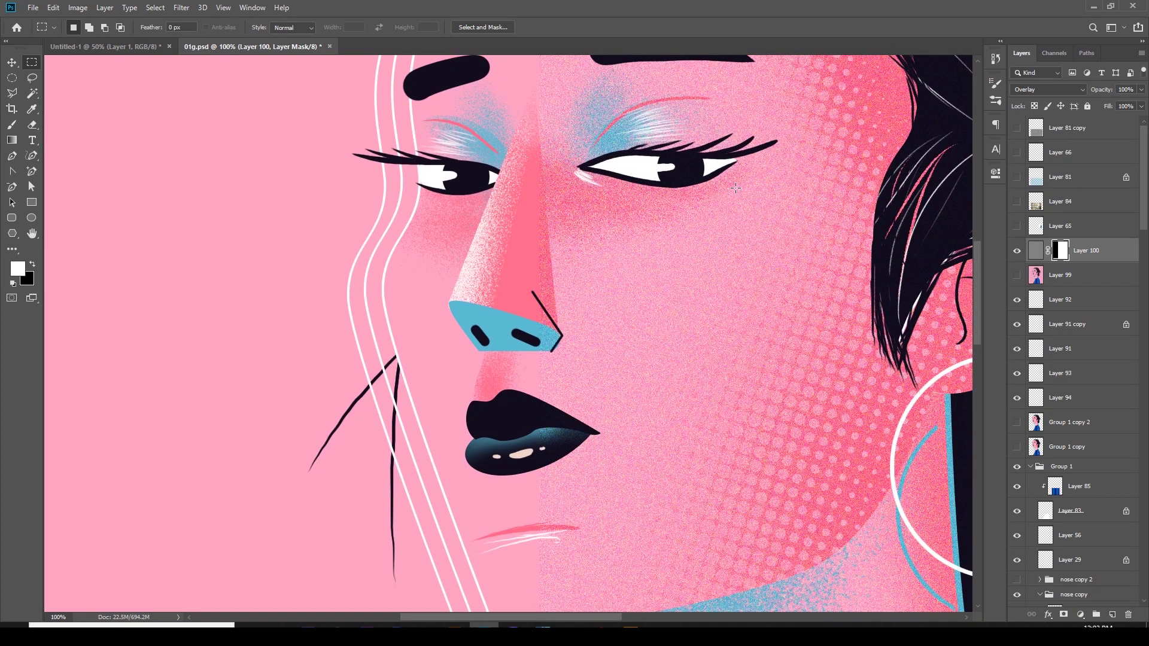
scroll(701, 416, "up", 2)
key("v")
scroll(776, 513, "up", 5)
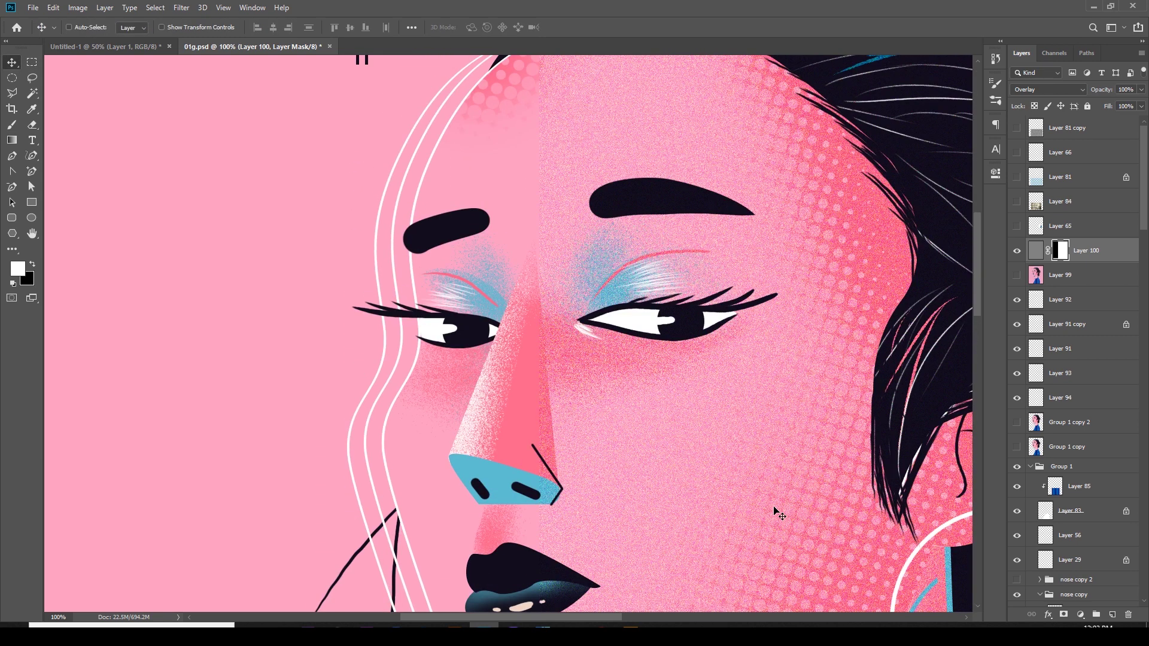
scroll(778, 512, "down", 8)
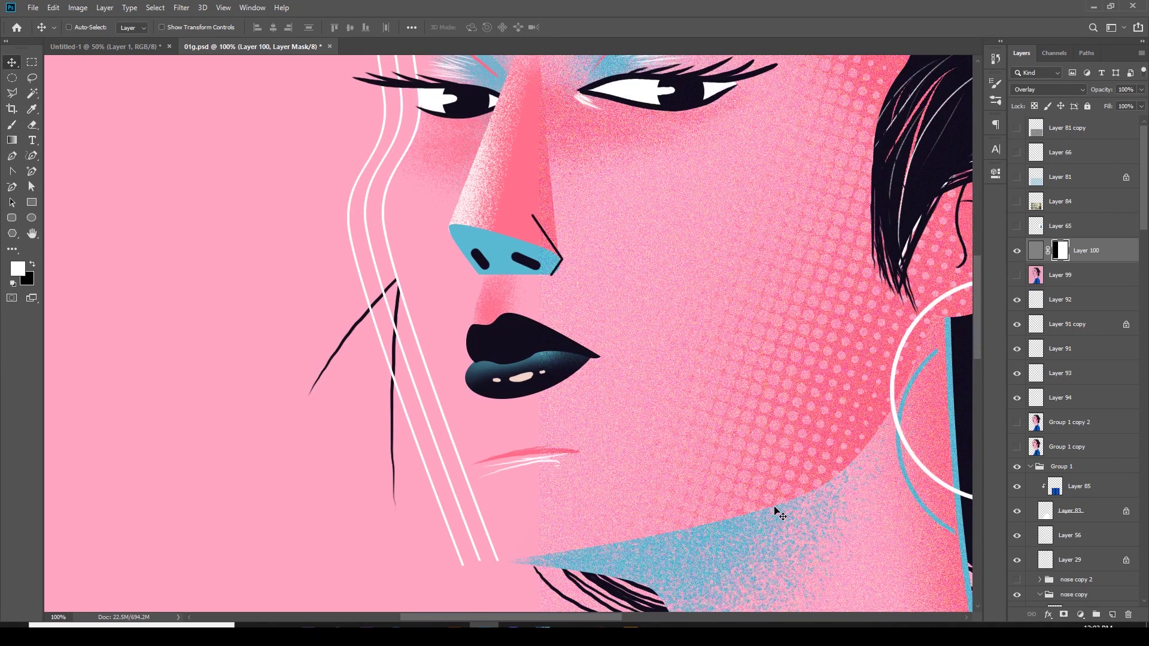
key("ctrl+minus")
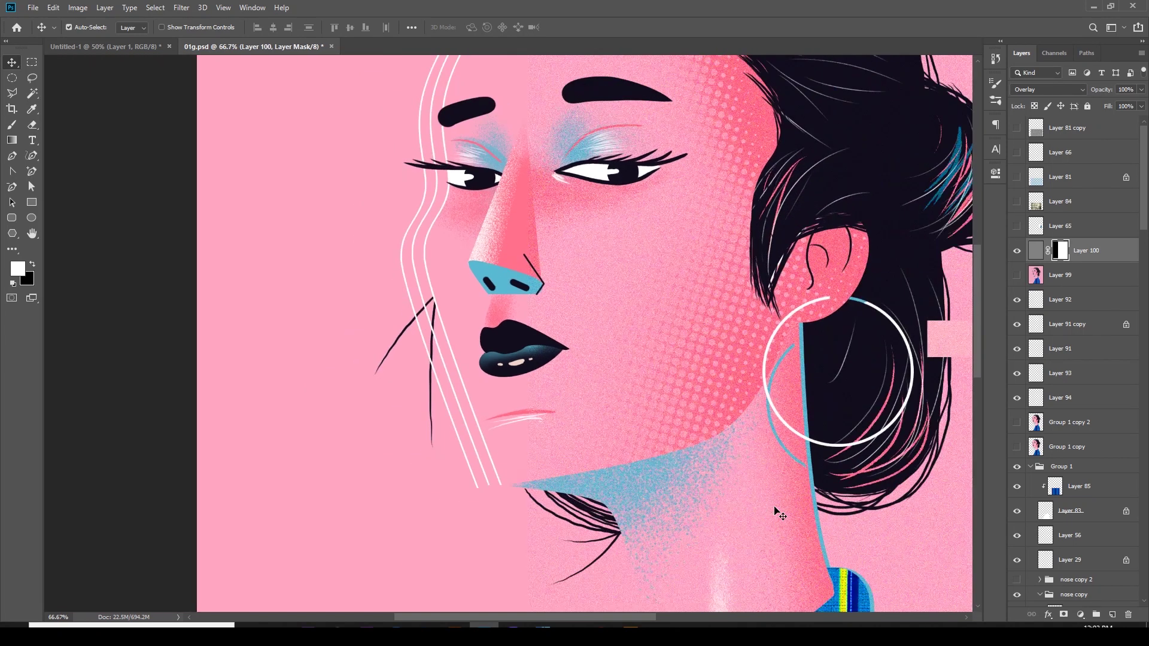
key("ctrl+minus")
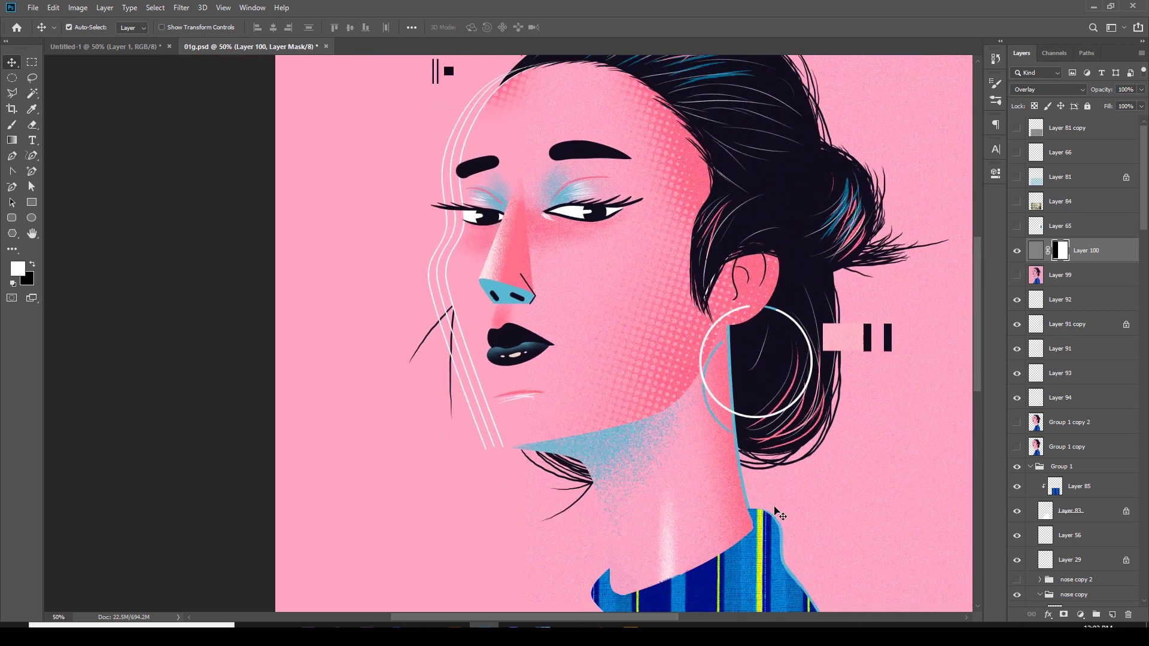
key("ctrl+plus")
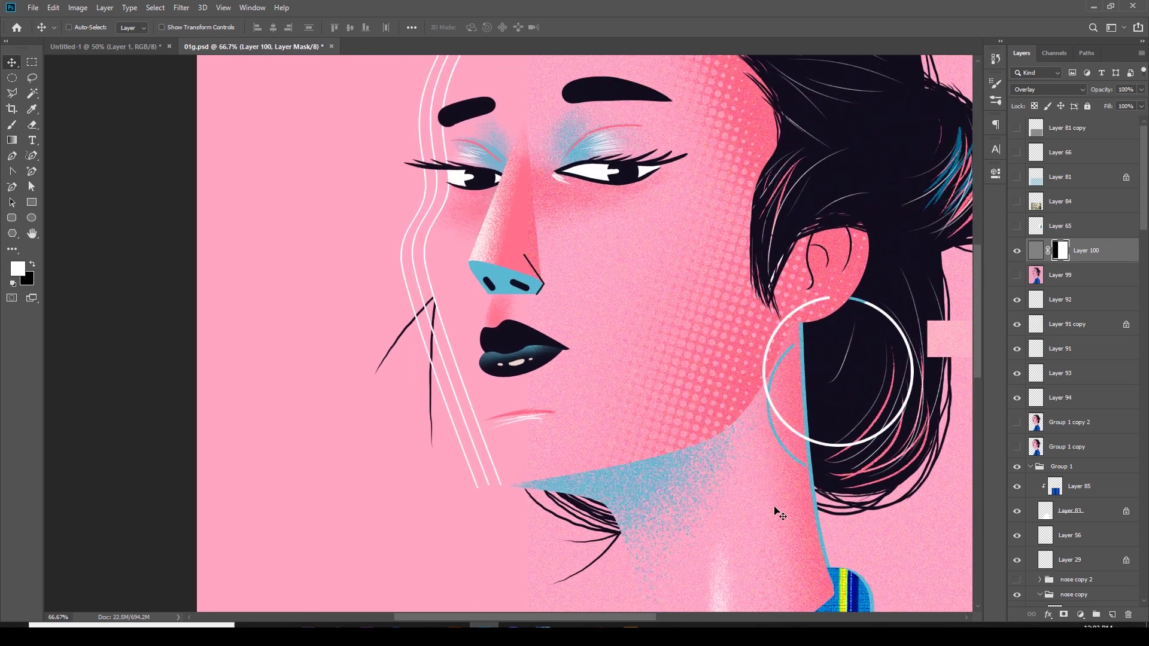
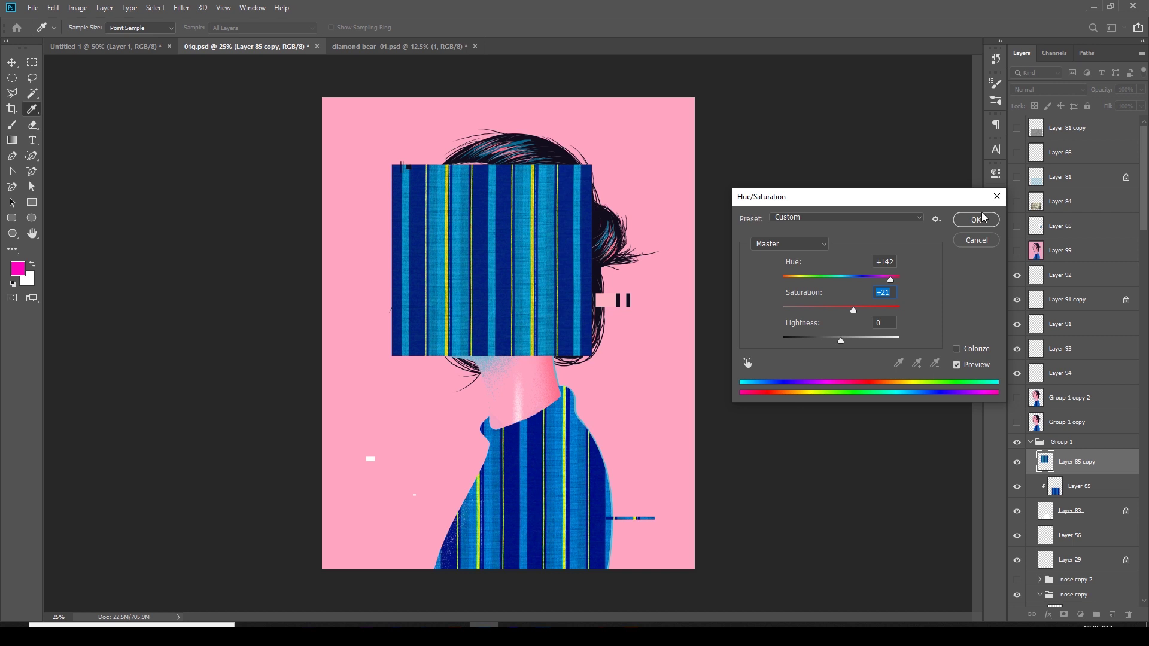
Apply a Hue/Saturation adjustment of Hue +142 and Saturation +21 to Layer 85 copy and clip the layer to the shirt
left_click(976, 221)
key("v")
left_click_drag(1045, 463, 1058, 505)
key("ctrl+z")
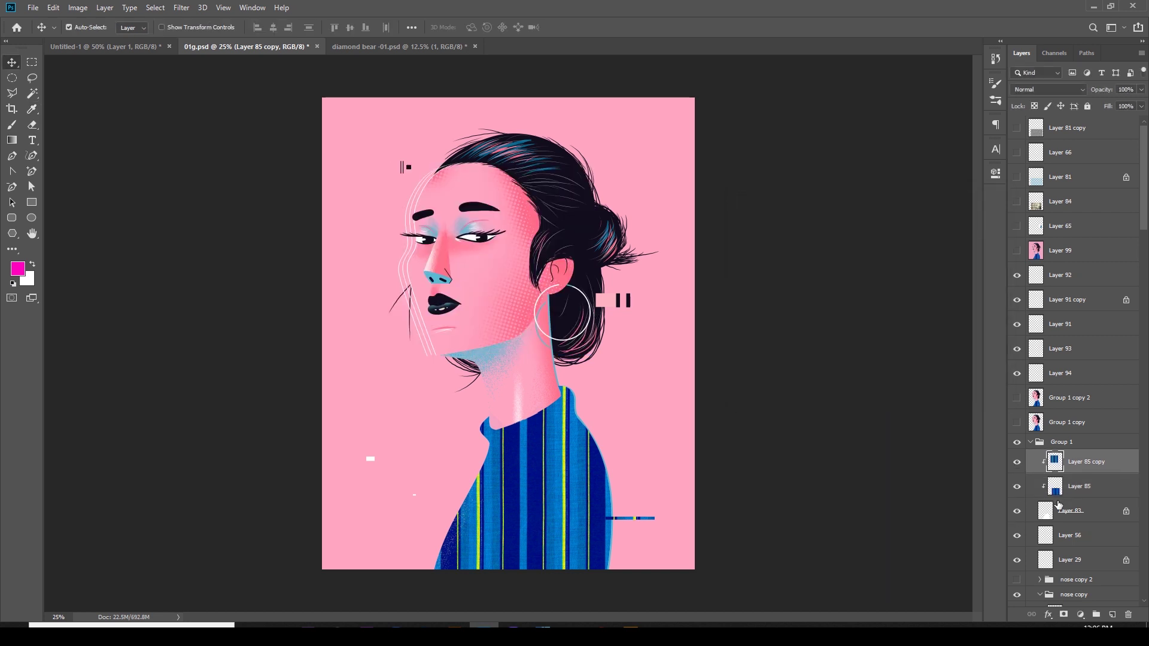
Move the clipped striped fabric texture of Layer 85 copy down over the shirt and fine-tune its position
left_click_drag(542, 356, 584, 566)
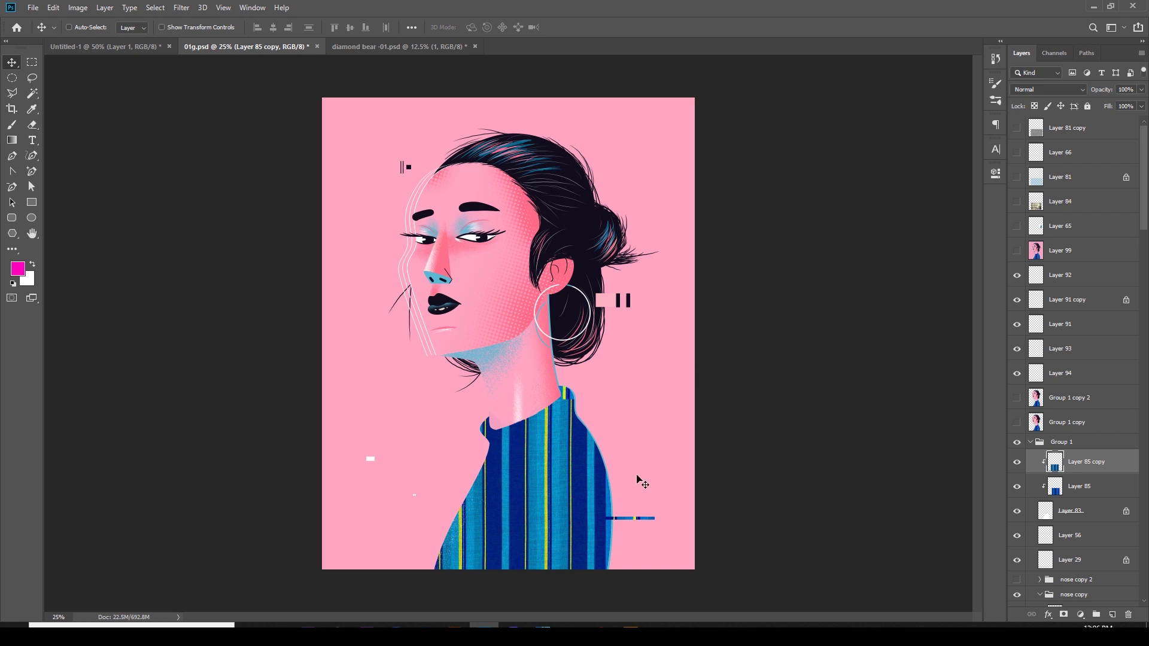
left_click_drag(639, 485, 652, 468)
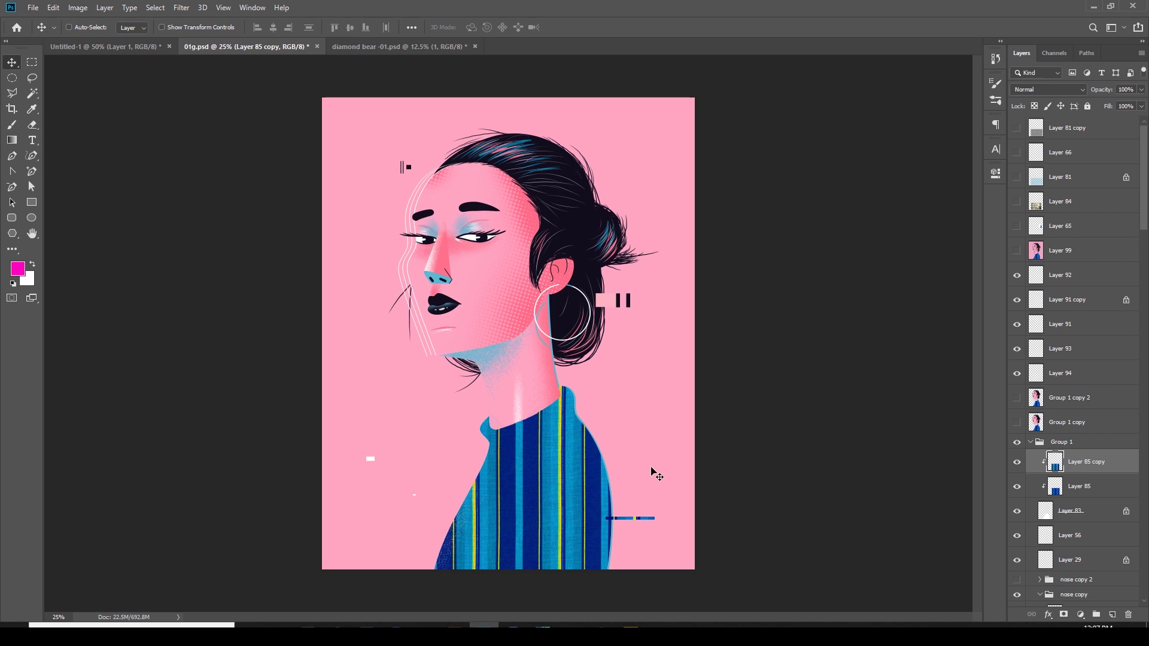
left_click_drag(736, 477, 764, 448)
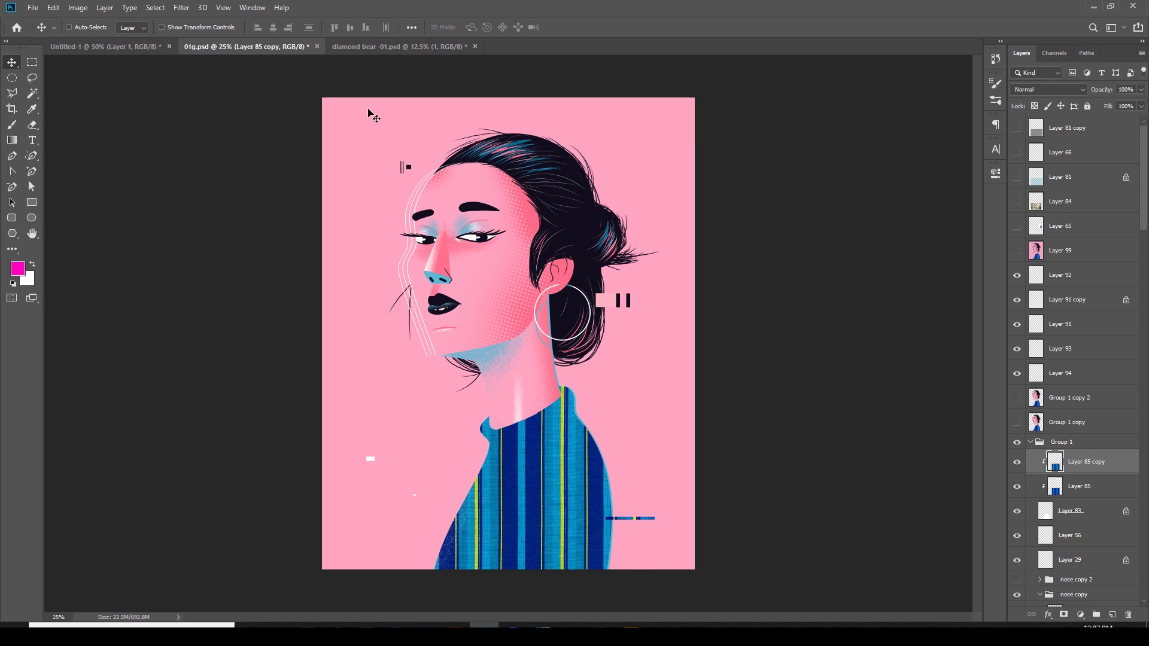
Switch to diamond bear -01.psd and select Wood background 6 July 2014_37.jpg in the texture folder
left_click(403, 46)
key("alt+Tab")
scroll(617, 443, "down", 5)
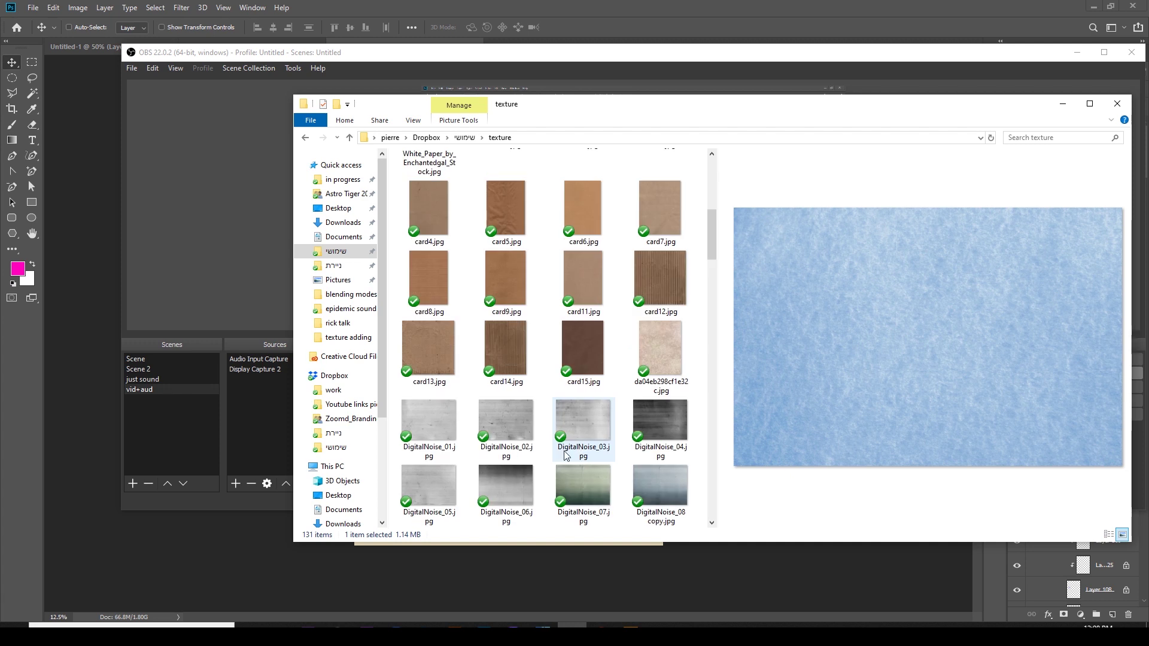
scroll(618, 443, "down", 15)
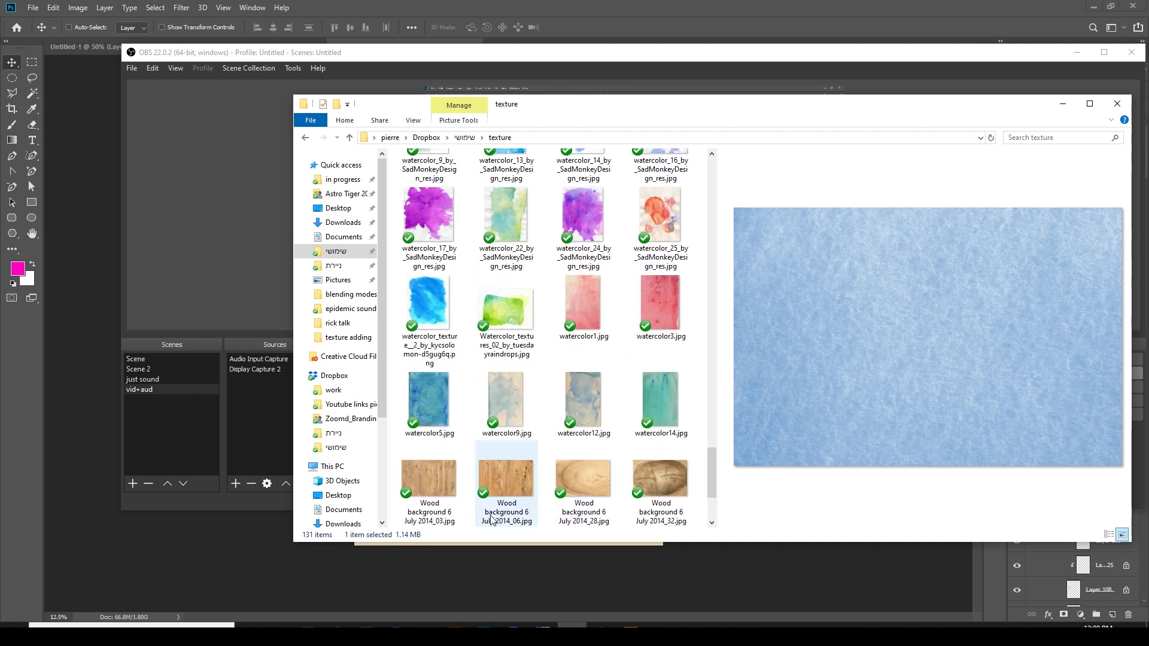
scroll(550, 448, "down", 3)
left_click(451, 410)
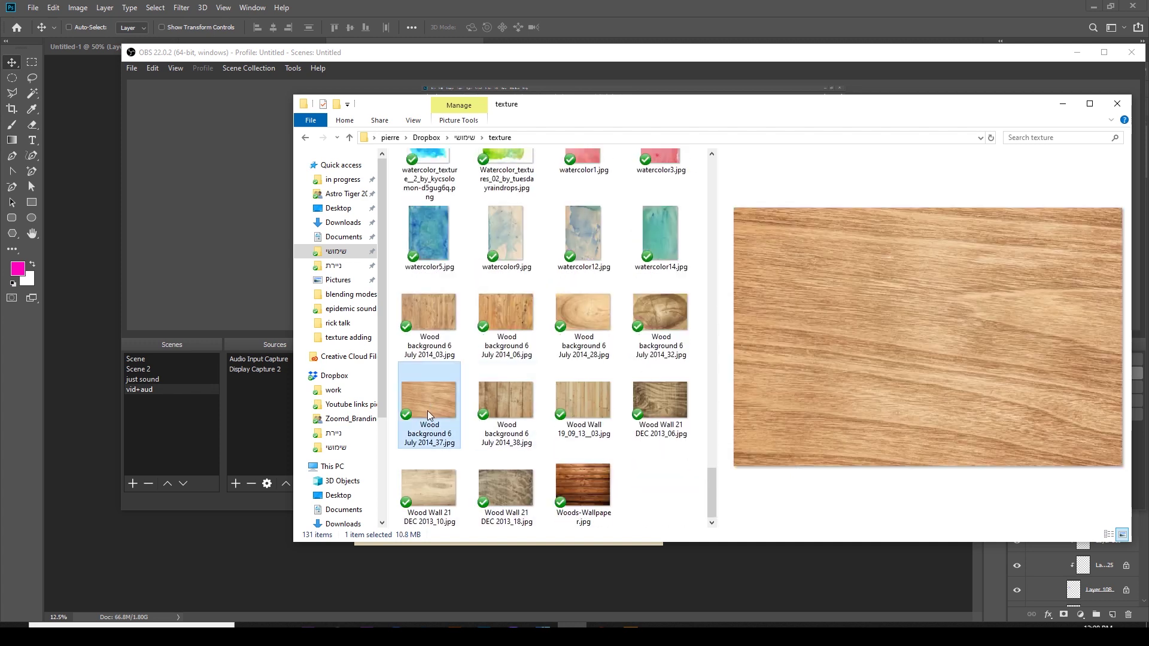
Place the wood image in the bear illustration, turn its grain vertical, enlarge it and centre it over the artwork
left_click(231, 566)
left_click_drag(391, 362, 720, 291)
left_click_drag(674, 438, 617, 484)
key("Return")
left_click_drag(611, 348, 677, 366)
Set the wood layer's blending mode to Soft Light and examine the wood grain across the bear illustration
left_click(1047, 88)
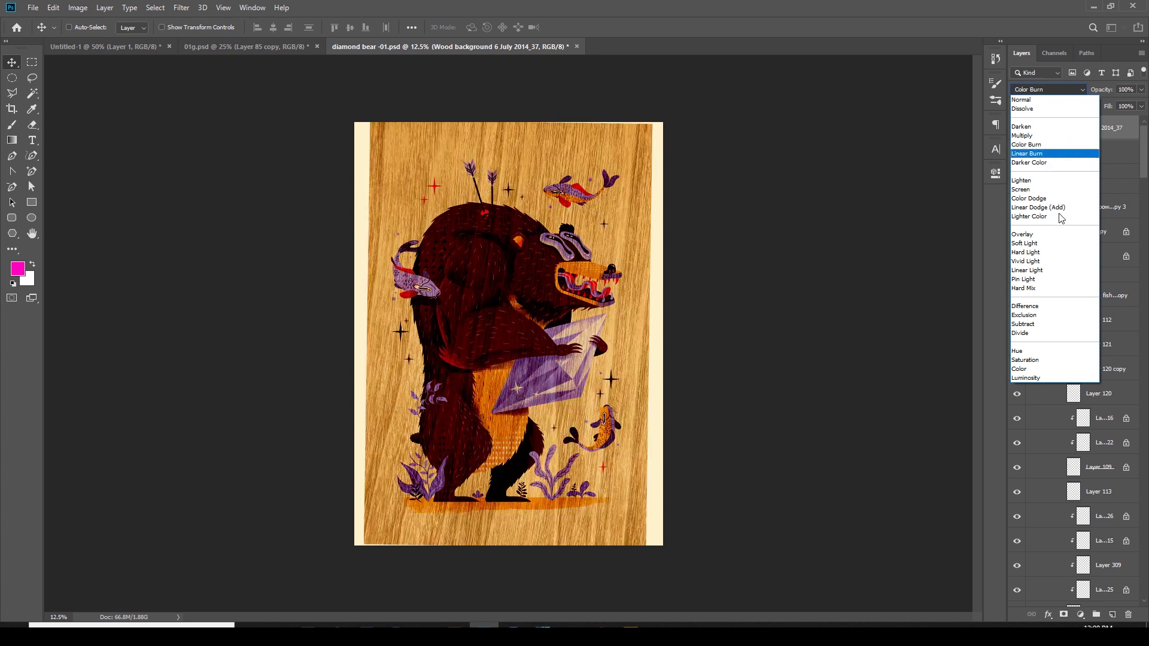
left_click(1057, 246)
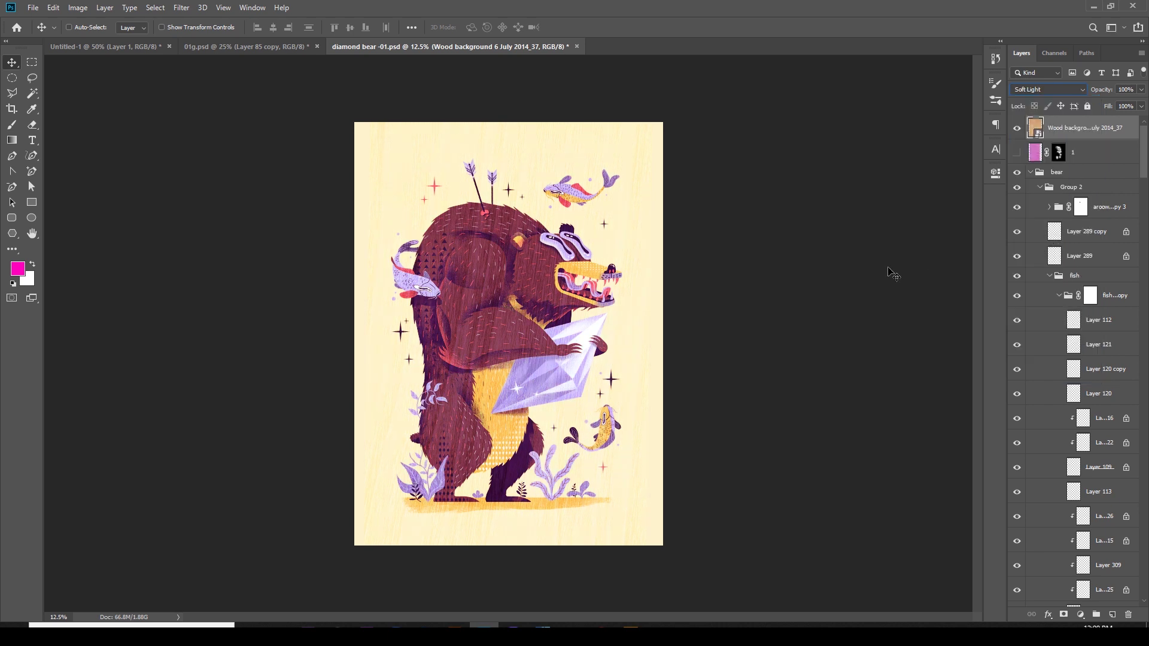
key("ctrl+plus")
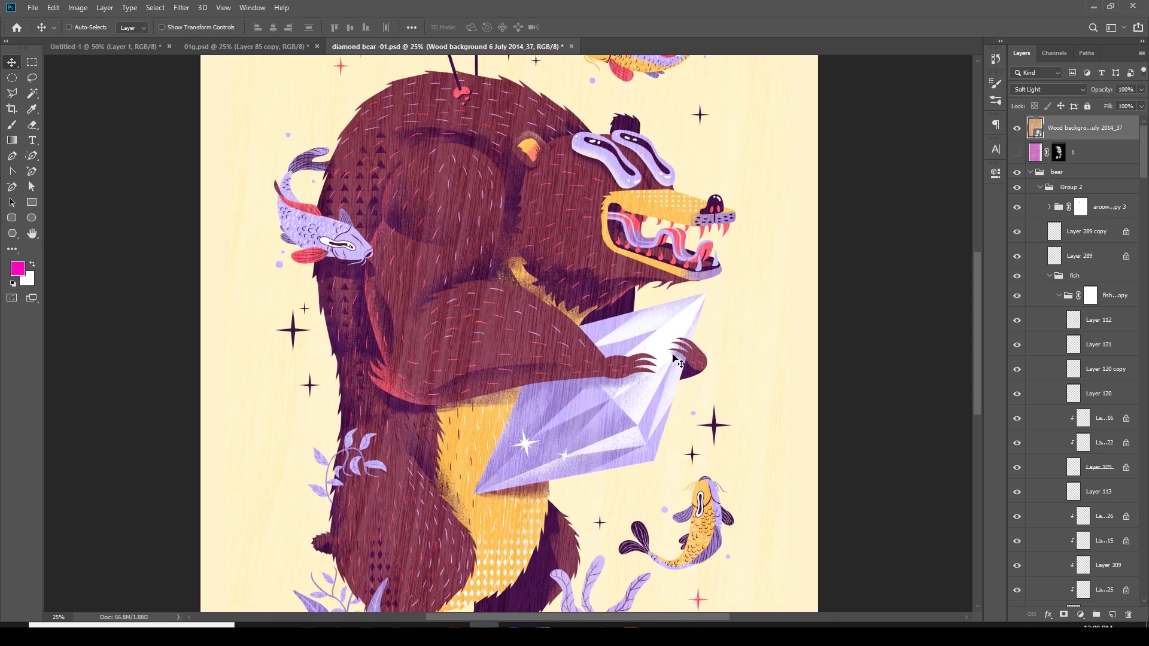
scroll(643, 344, "up", 3)
scroll(643, 344, "up", 1)
scroll(691, 328, "down", 2)
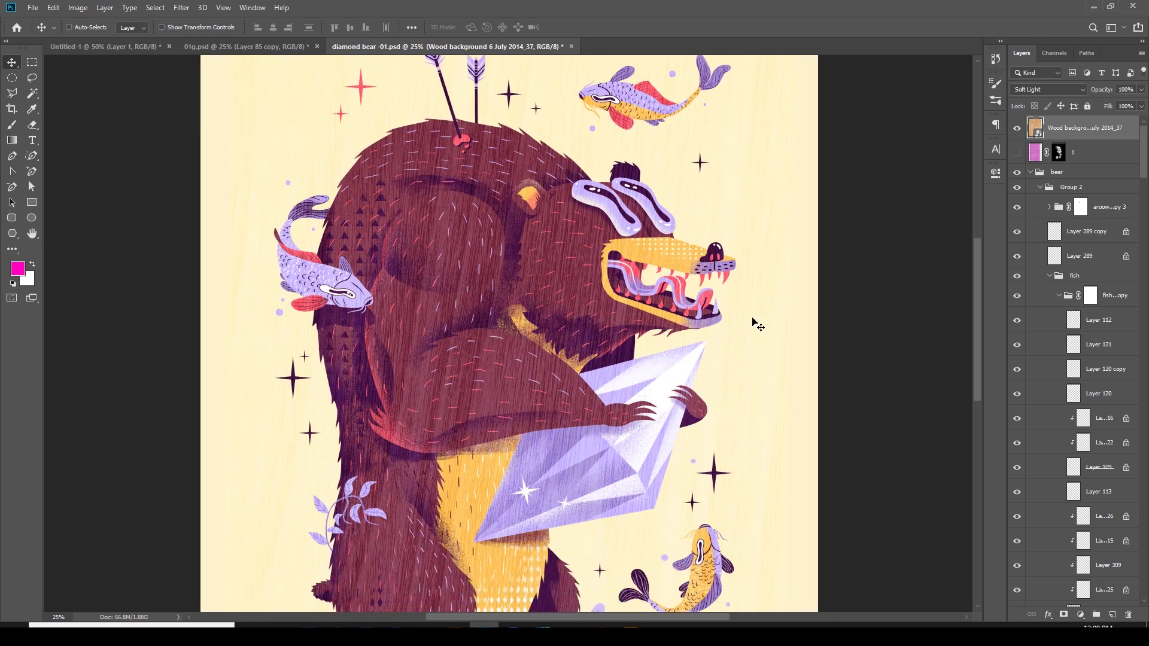
scroll(748, 324, "down", 2)
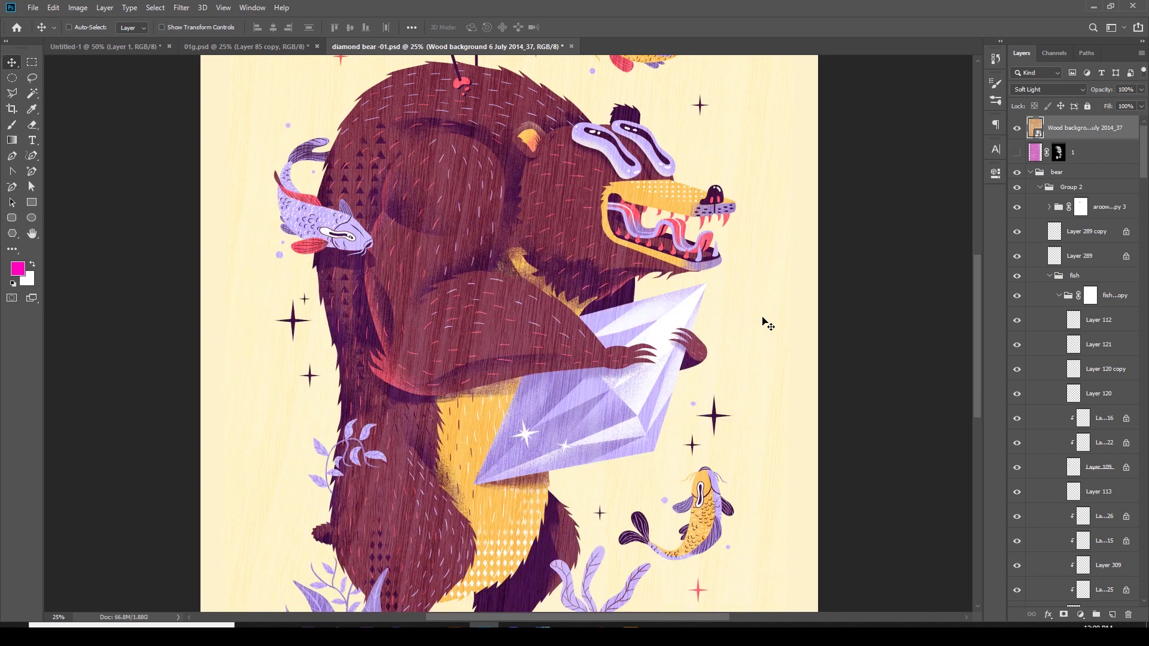
scroll(766, 323, "up", 3)
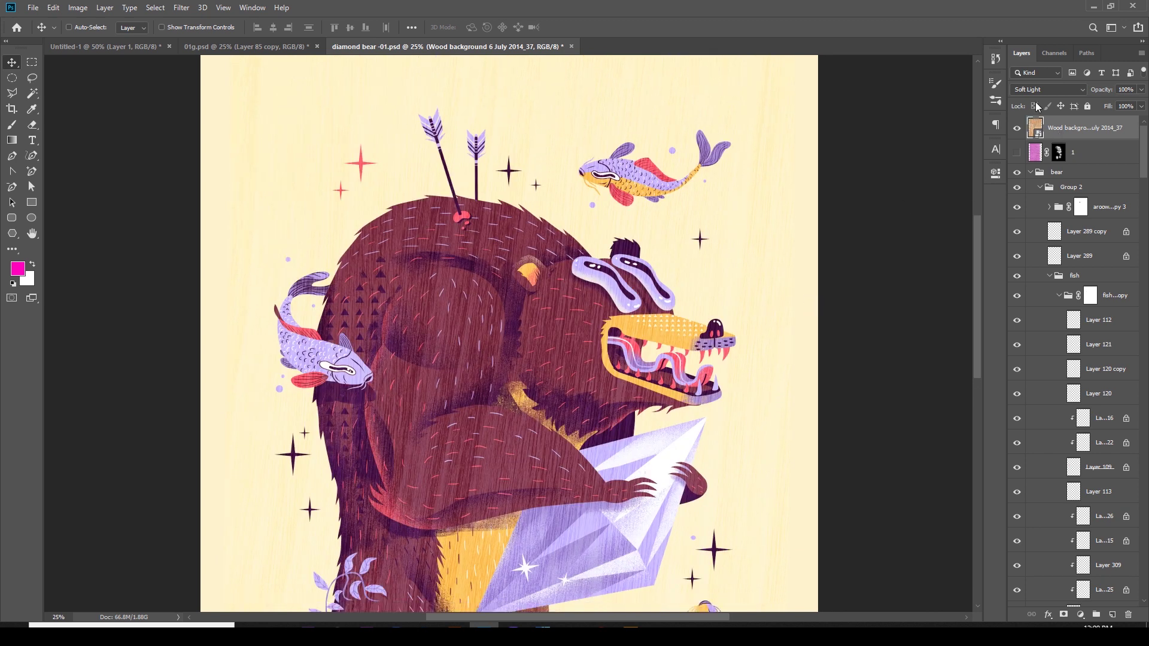
Return the wood layer to Normal blending and apply a Hue/Saturation adjustment with Hue -57
left_click(1040, 90)
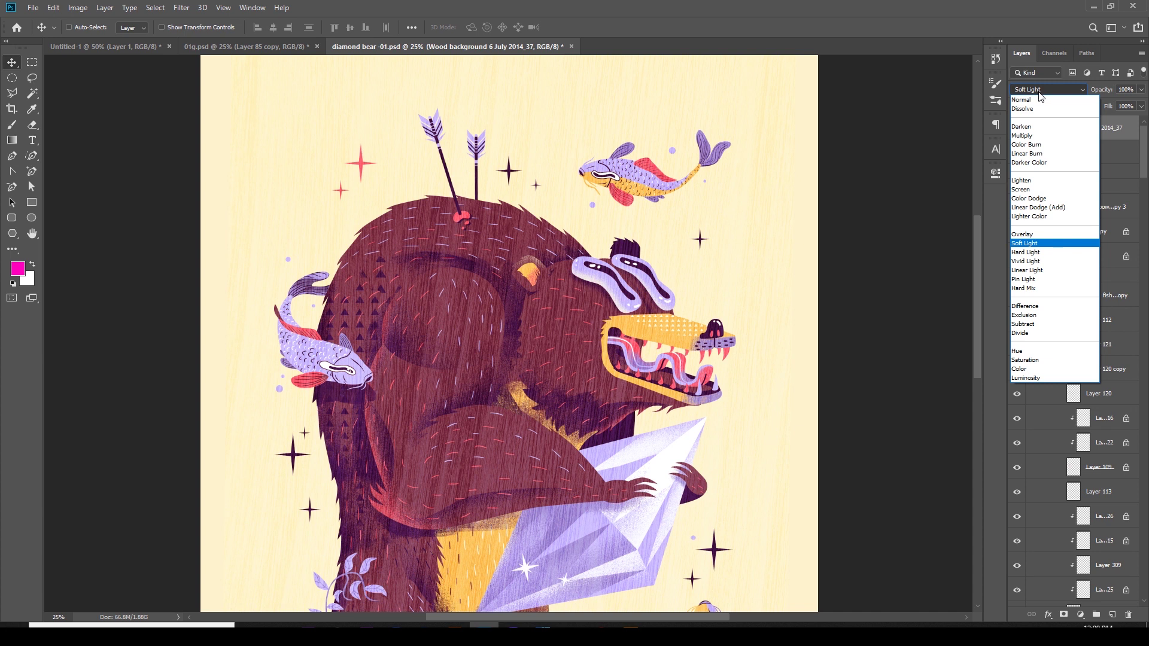
left_click(1023, 99)
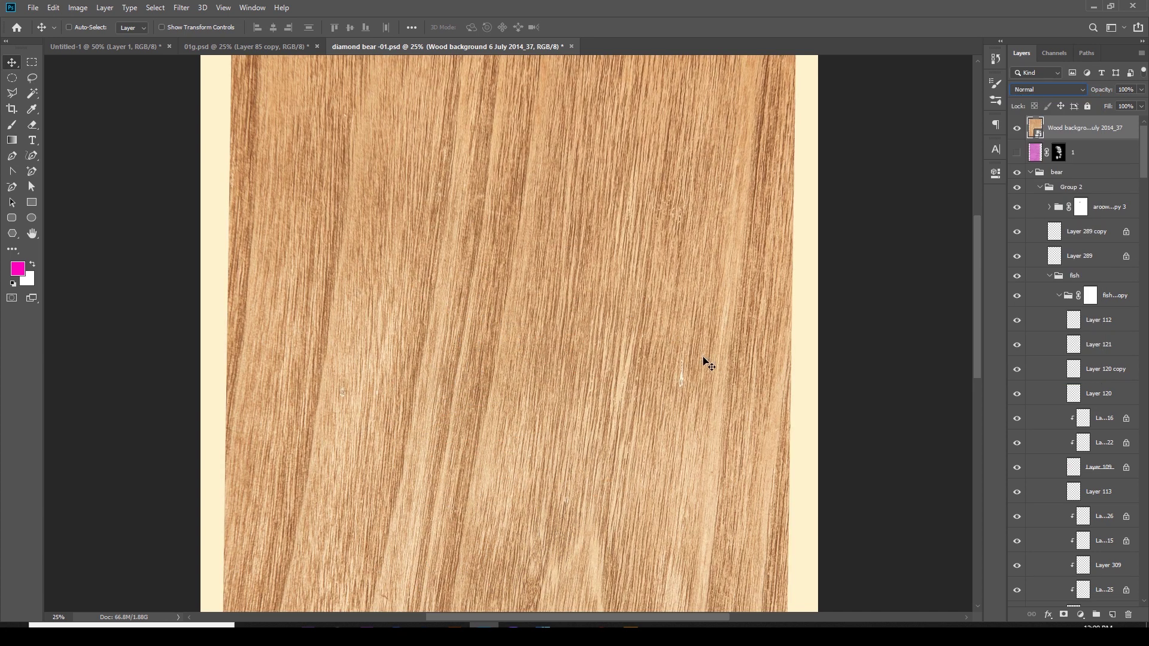
key("ctrl+u")
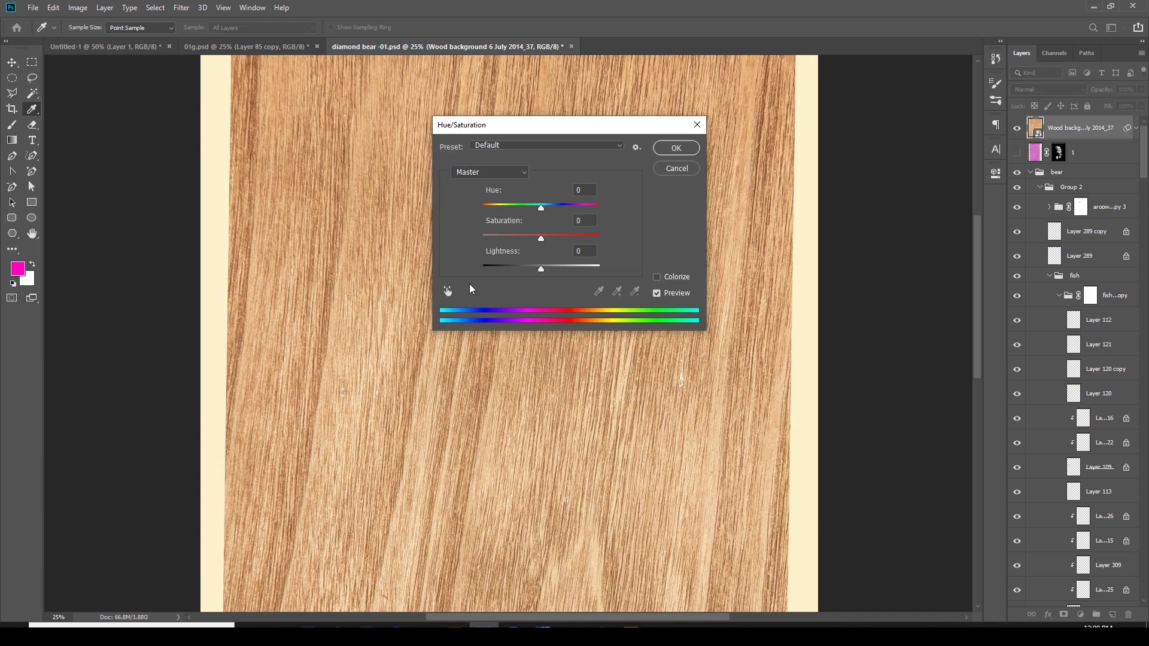
left_click_drag(534, 131, 897, 206)
left_click_drag(904, 282, 878, 290)
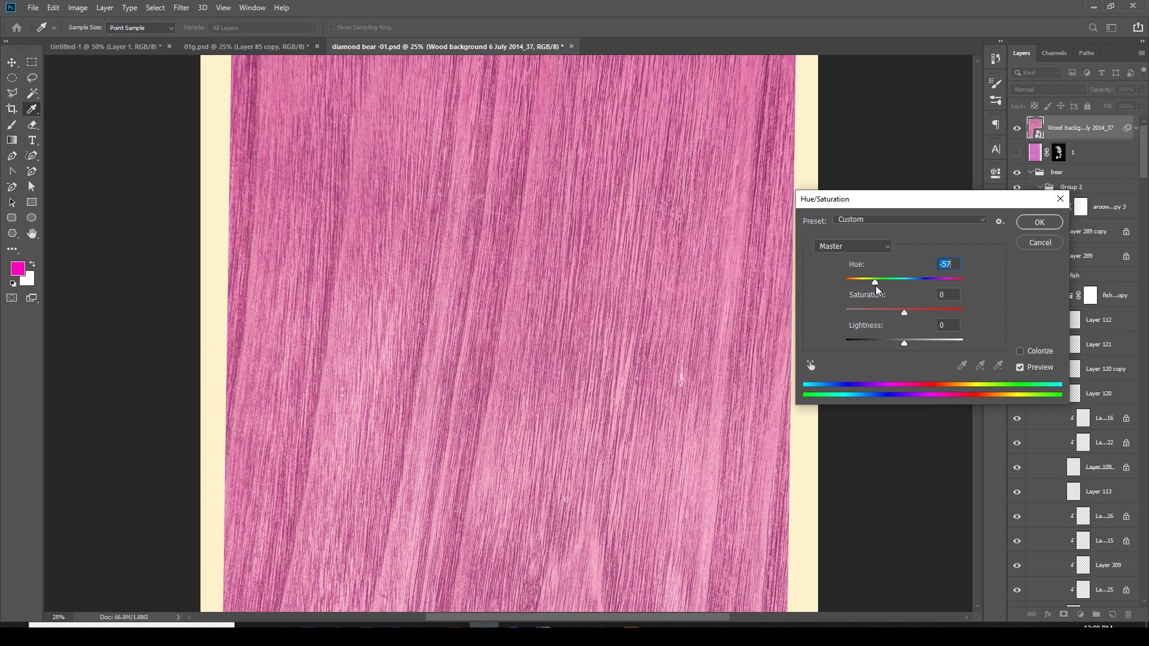
left_click_drag(885, 210, 917, 231)
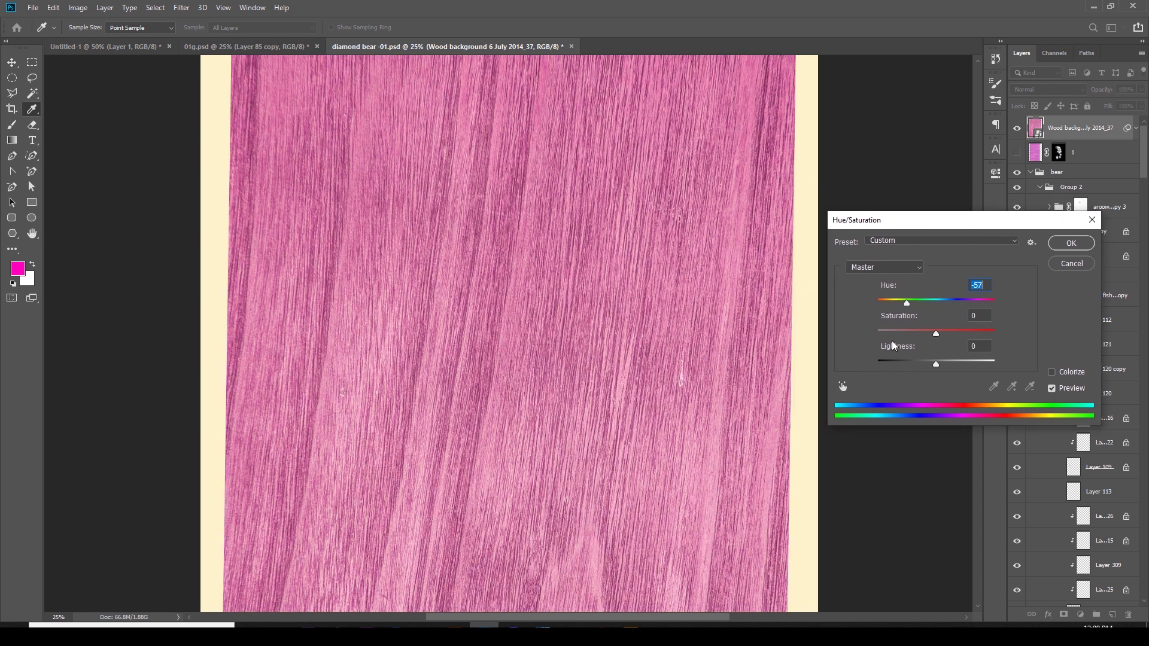
left_click(1082, 247)
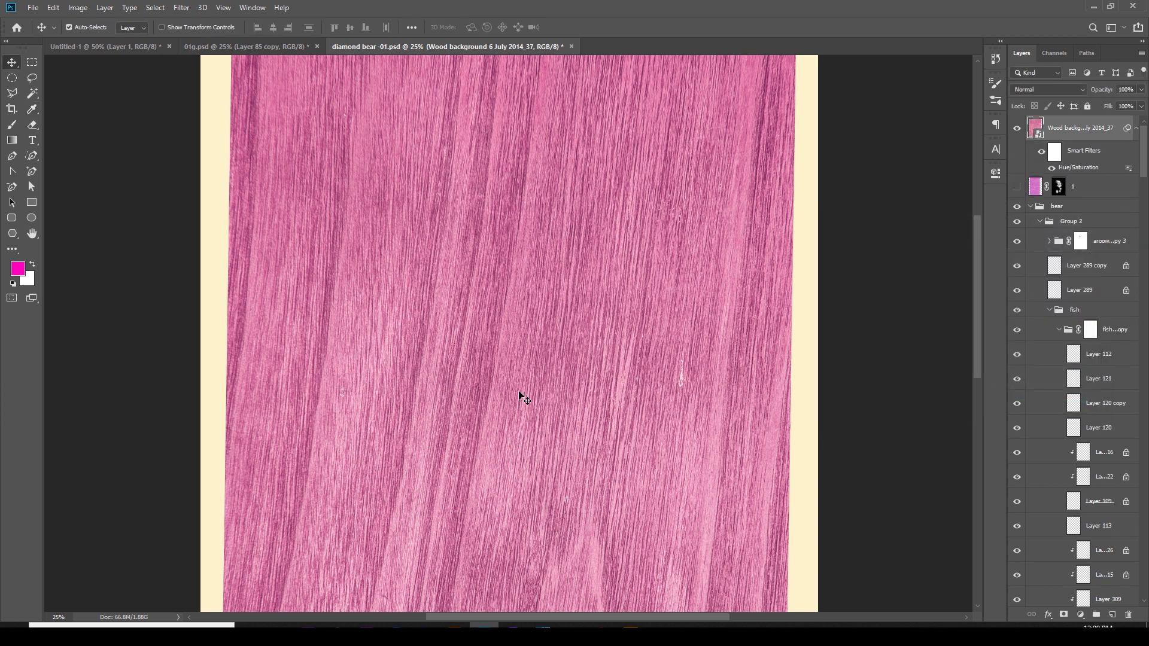
Rasterize the recoloured wood texture layer
key("ctrl+minus")
scroll(595, 424, "down", 2)
scroll(596, 424, "up", 2)
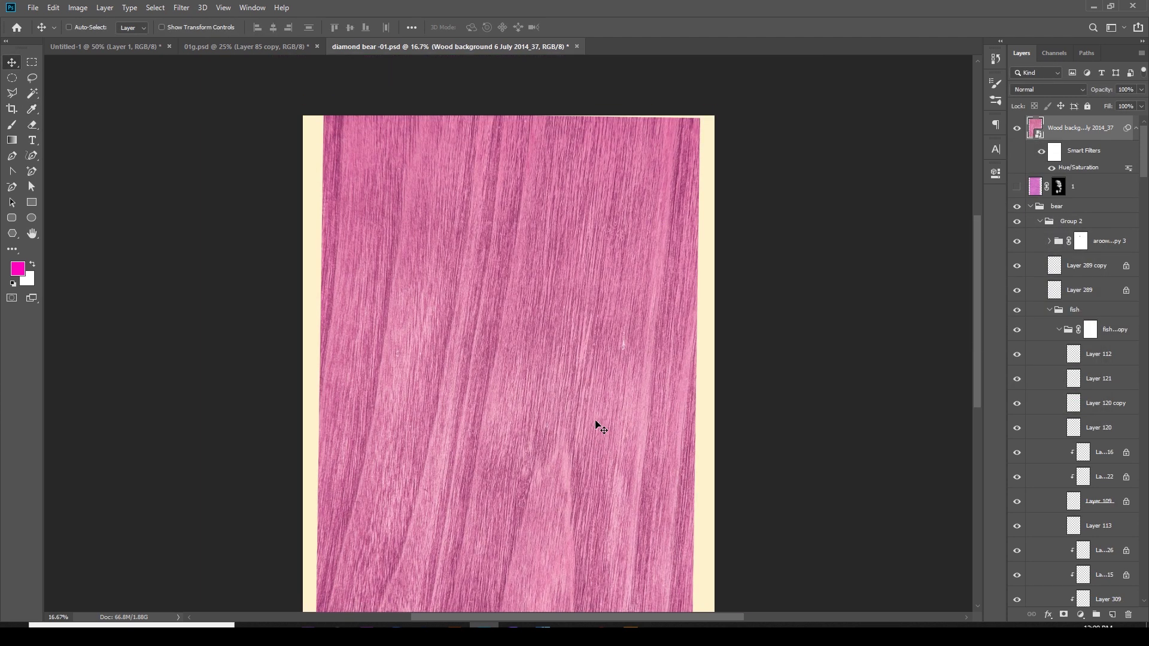
key("ctrl+minus")
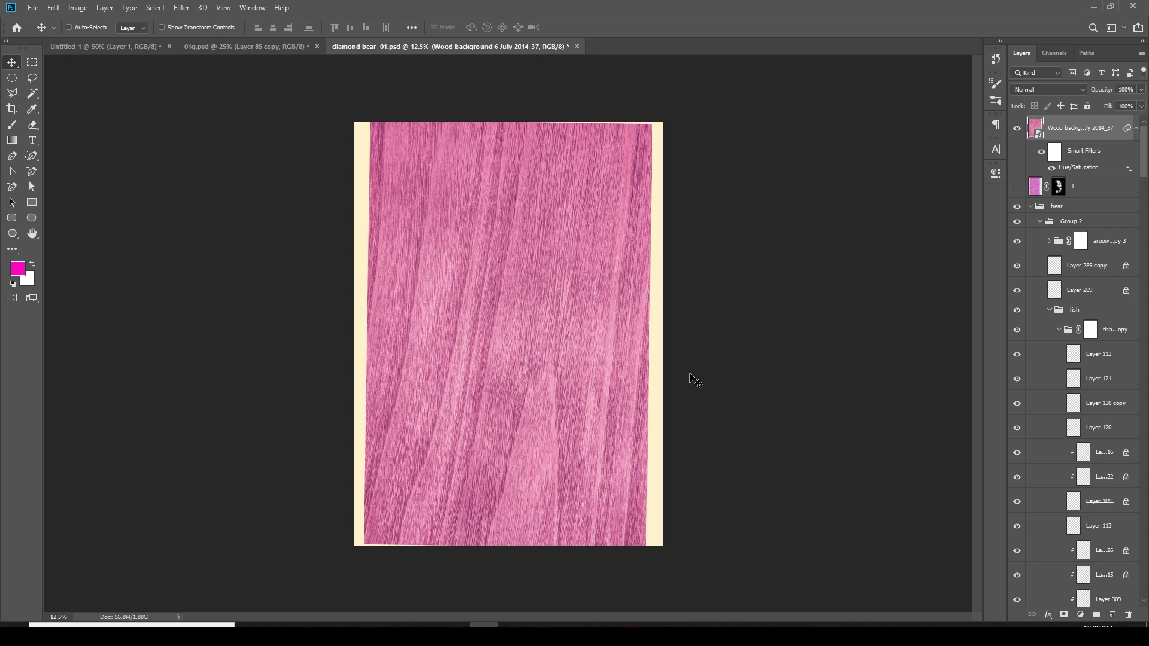
right_click(1081, 130)
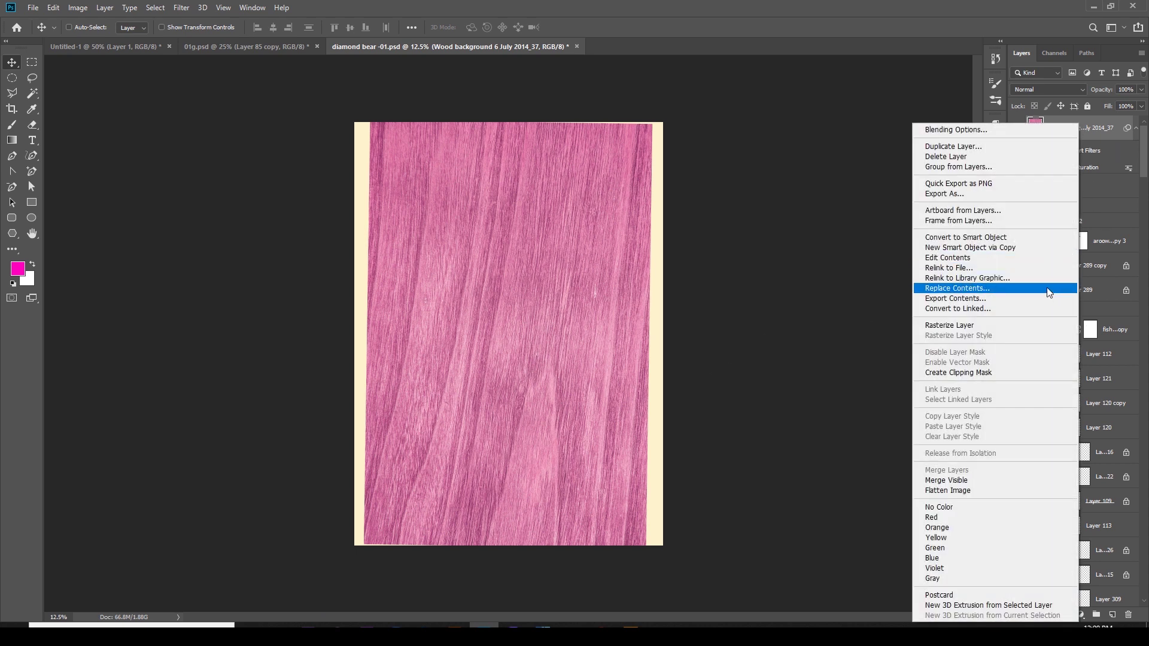
left_click(1040, 327)
Try Soft Light on the pink wood layer, settle on Overlay blending, and examine the texture on the bear
left_click(1035, 90)
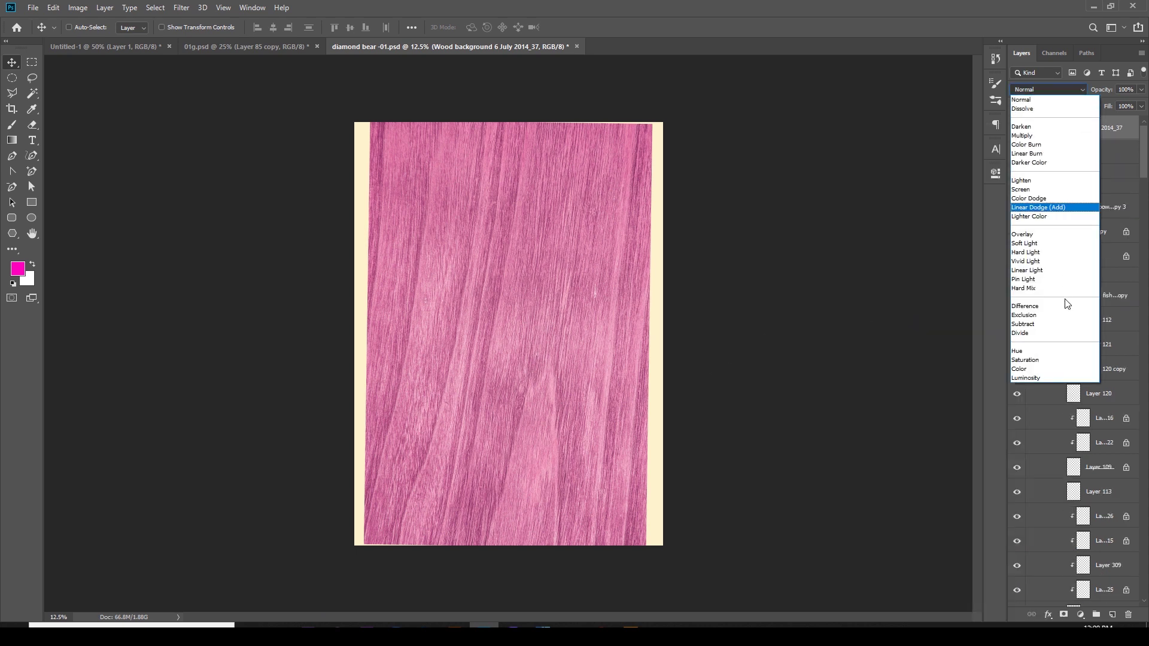
left_click(1060, 243)
left_click(1047, 90)
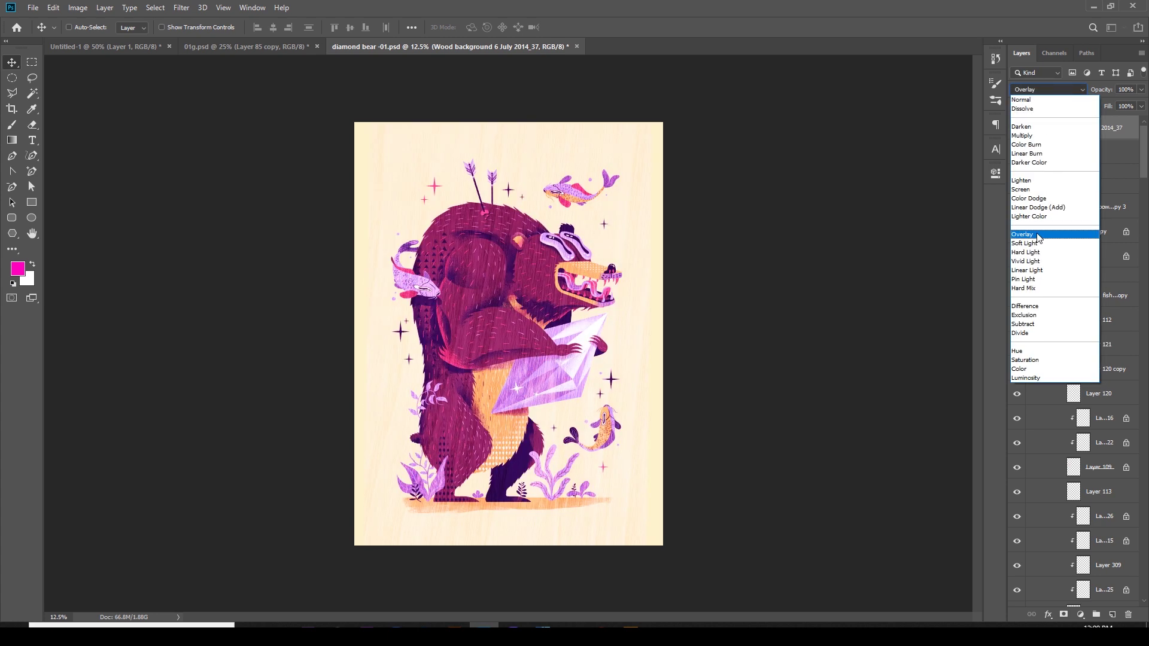
left_click(1037, 235)
key("ctrl+plus")
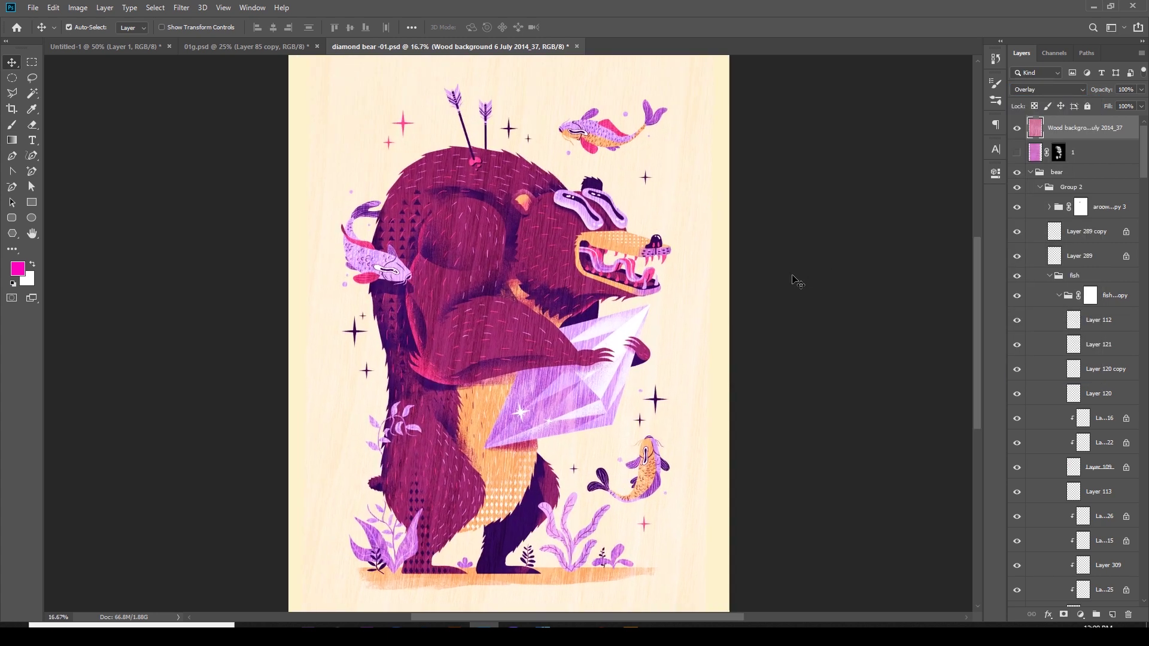
scroll(593, 401, "up", 3)
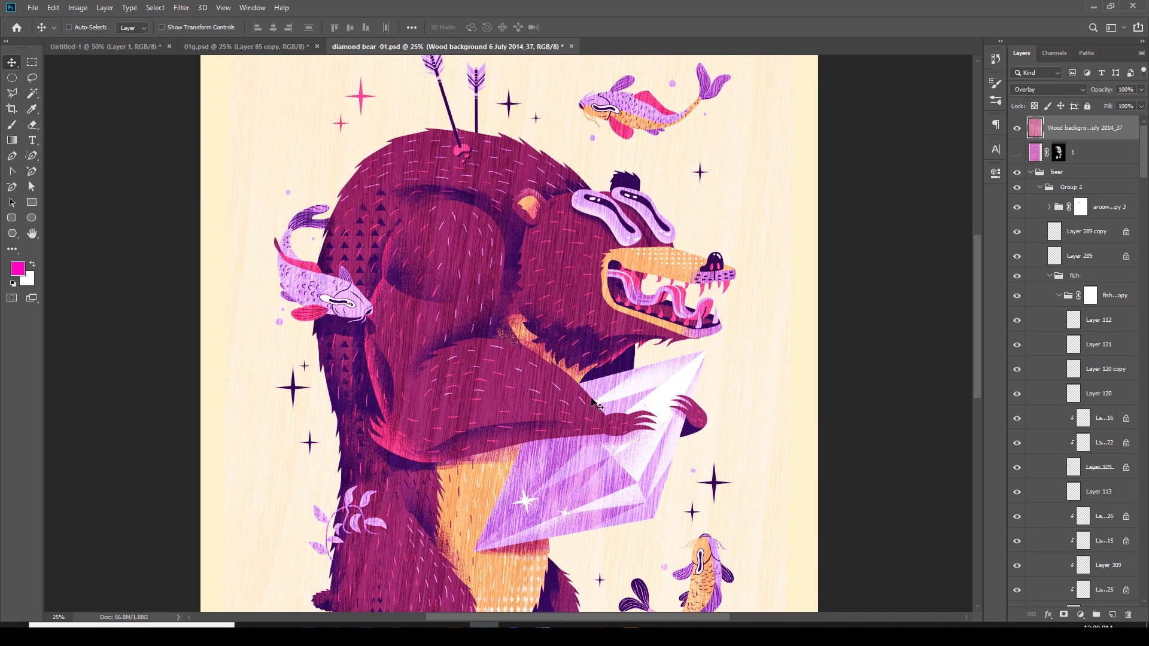
scroll(614, 355, "down", 2)
scroll(611, 351, "up", 3)
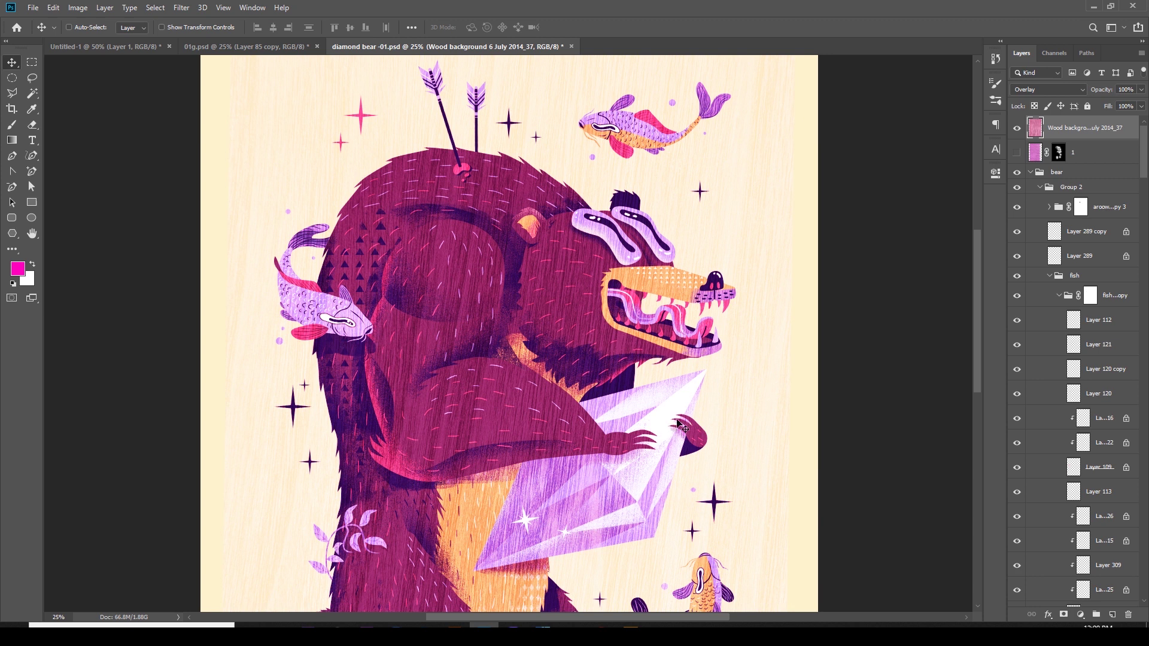
Add an inverted black layer mask to the wood layer and paint the texture back in over the bear's back and head
left_click(1064, 616)
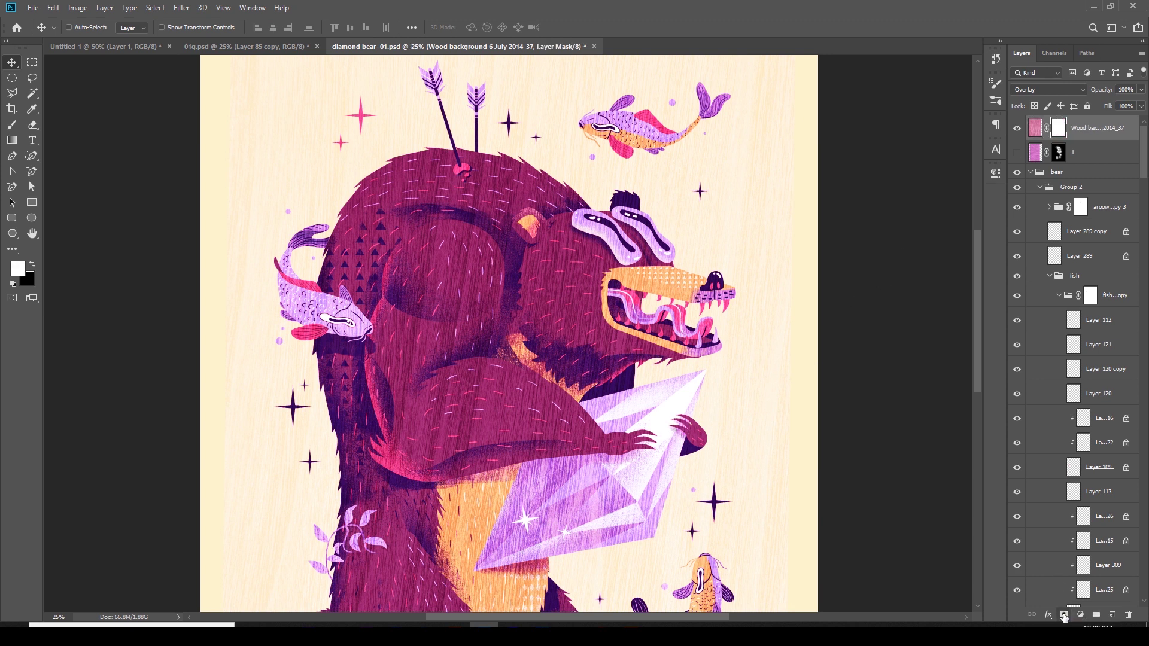
key("ctrl+i")
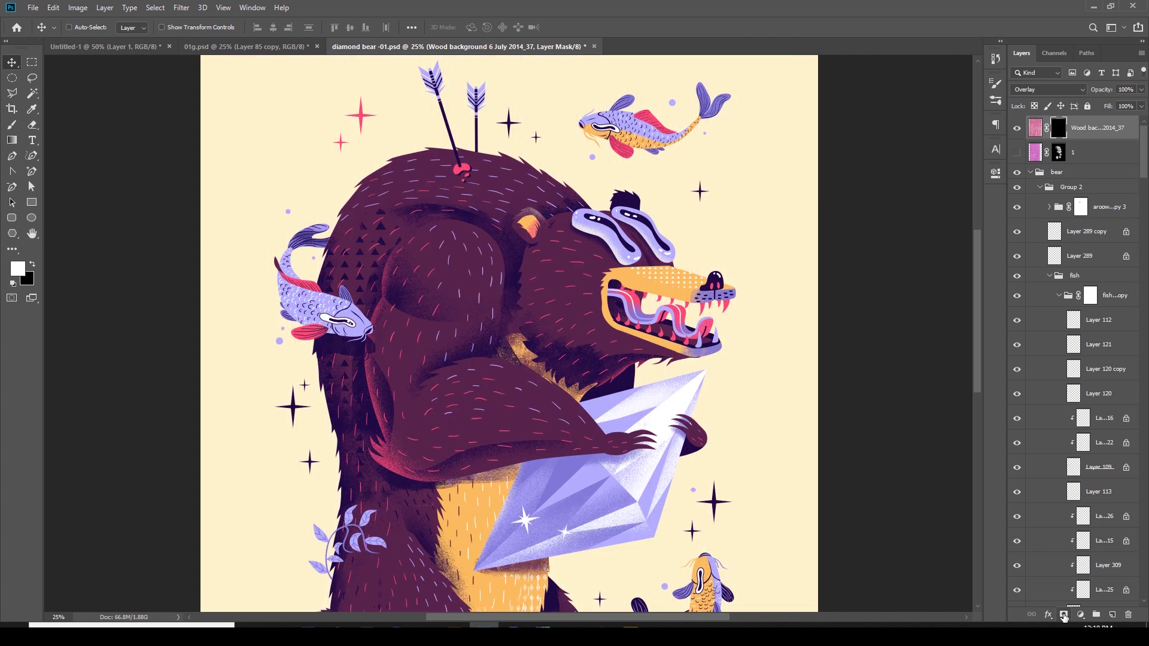
key("b")
left_click_drag(475, 260, 471, 245)
key("bracketright")
key("bracketright")
key("bracketright")
key("bracketright")
left_click_drag(515, 192, 419, 170)
mouse_move(568, 279)
left_mouse_down()
mouse_move(385, 218)
mouse_move(436, 192)
mouse_move(558, 183)
mouse_move(539, 174)
mouse_move(479, 150)
mouse_move(584, 303)
left_mouse_up()
Paint white on the wood layer's mask to reveal the grain on the bear's arm, leg and the diamond
scroll(589, 310, "down", 2)
scroll(589, 310, "down", 1)
mouse_move(448, 380)
left_mouse_down()
mouse_move(513, 323)
mouse_move(479, 322)
mouse_move(544, 331)
left_mouse_up()
key("bracketleft")
key("bracketleft")
key("ctrl+minus")
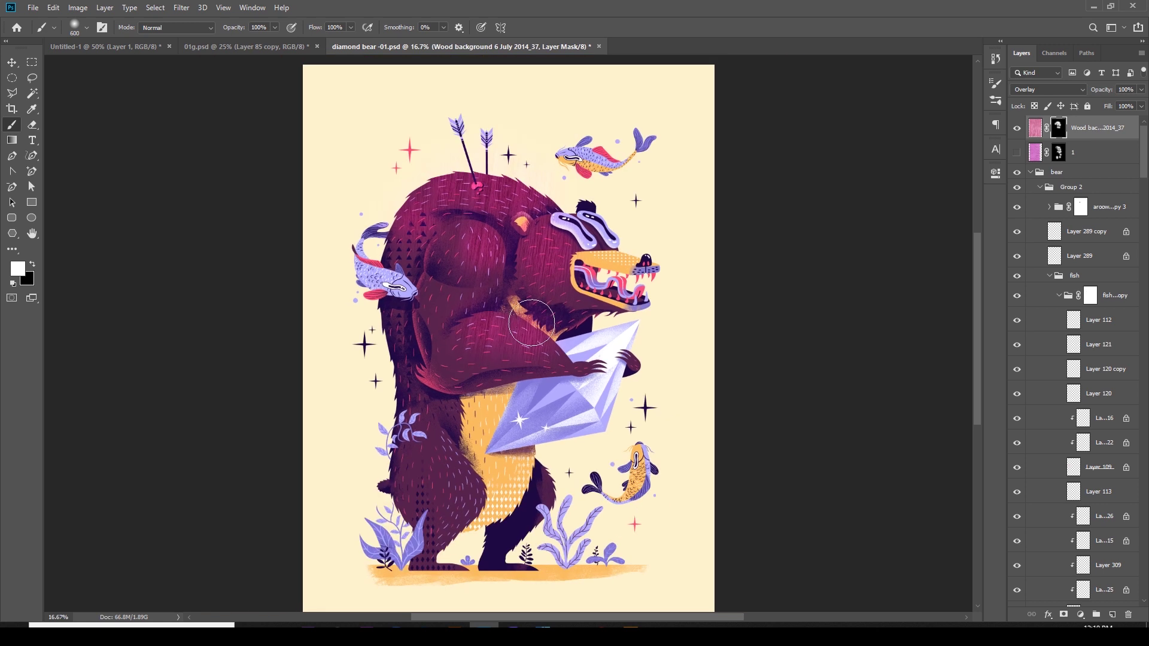
mouse_move(455, 485)
left_mouse_down()
mouse_move(454, 517)
mouse_move(437, 544)
mouse_move(473, 488)
left_mouse_up()
mouse_move(541, 383)
left_mouse_down()
mouse_move(562, 408)
mouse_move(532, 412)
mouse_move(542, 414)
mouse_move(553, 392)
mouse_move(578, 407)
mouse_move(554, 397)
left_mouse_up()
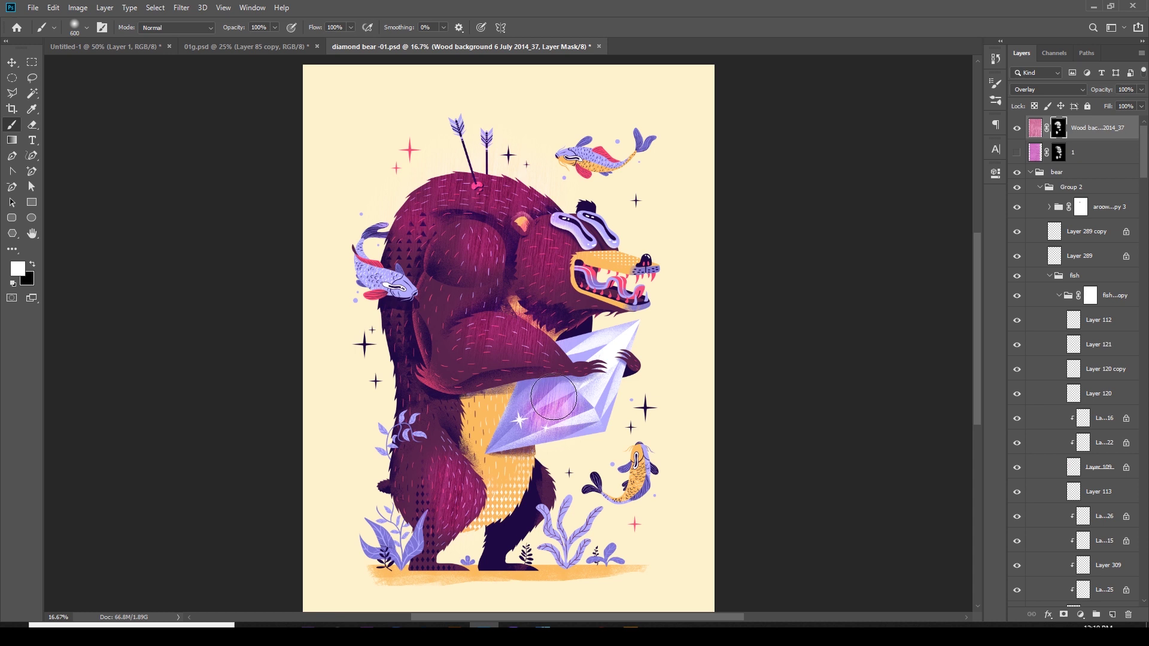
key("v")
Reduce the wood layer's opacity to 77% and compare the result at two magnifications
key("ctrl+plus")
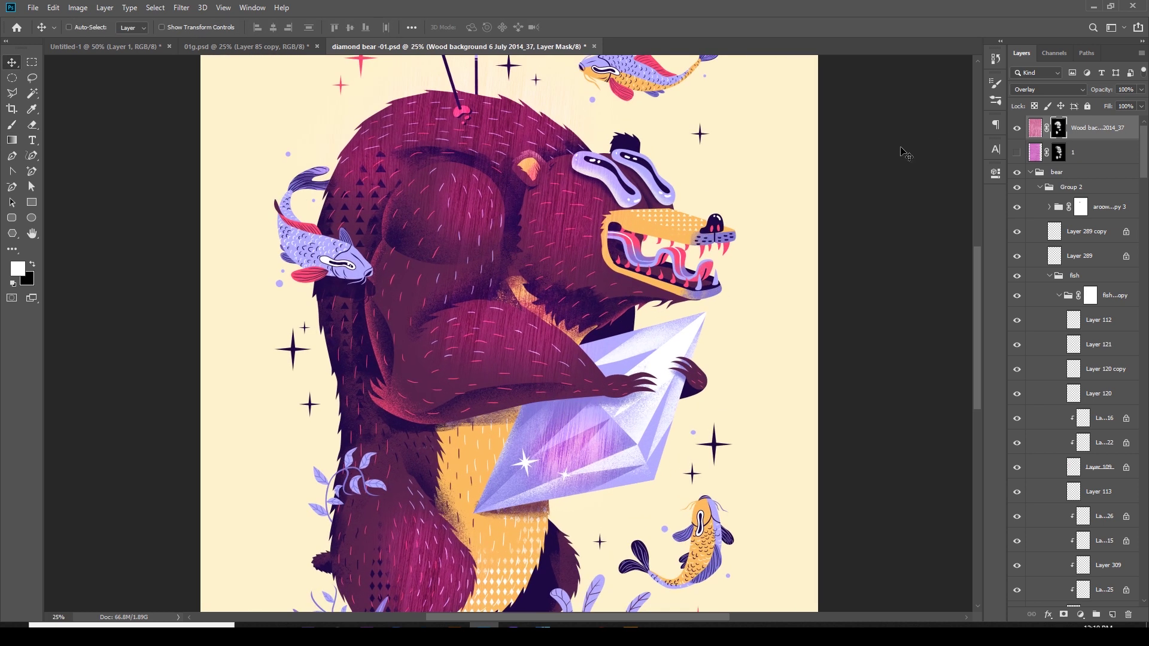
left_click(1142, 90)
left_click_drag(1140, 103, 1130, 108)
left_click(890, 287)
key("ctrl+minus")
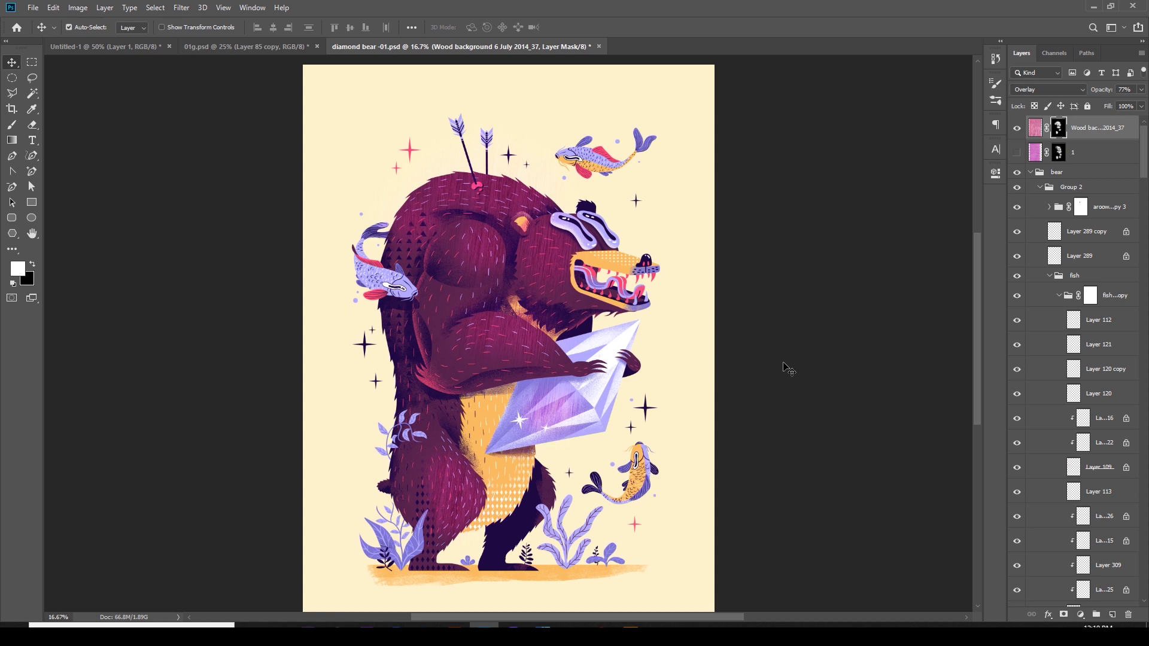
key("ctrl+plus")
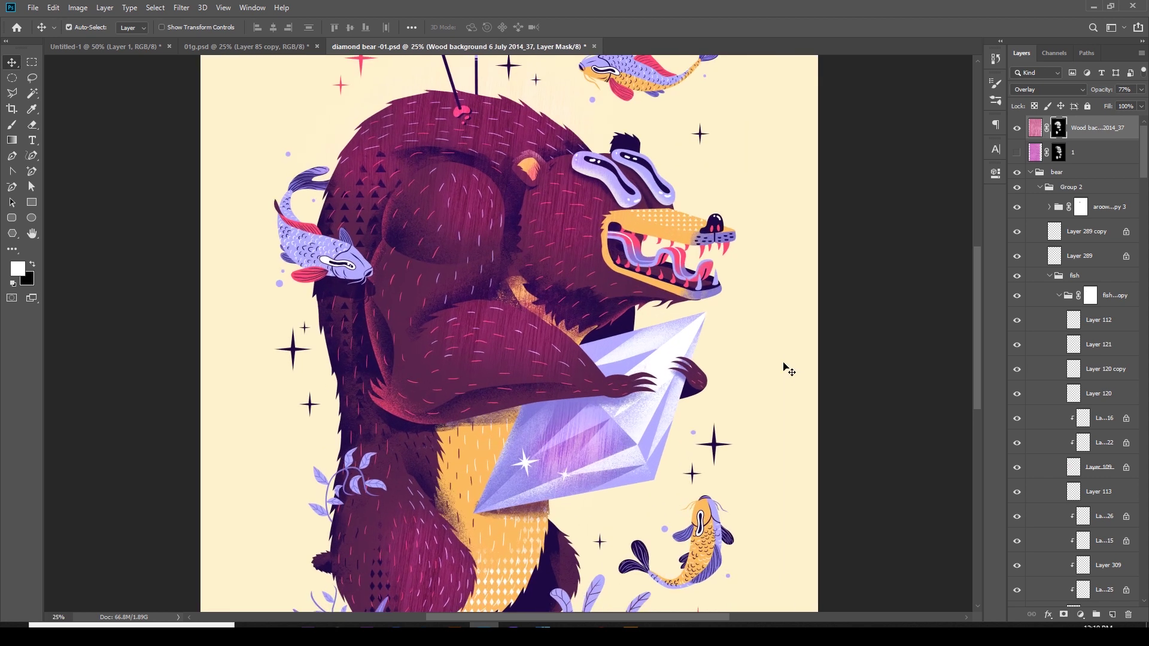
Place the watercolor_14_by_SadMonkeyDesign_res image, scale it up to cover the illustration, and hide the wood texture layer
key("ctrl+minus")
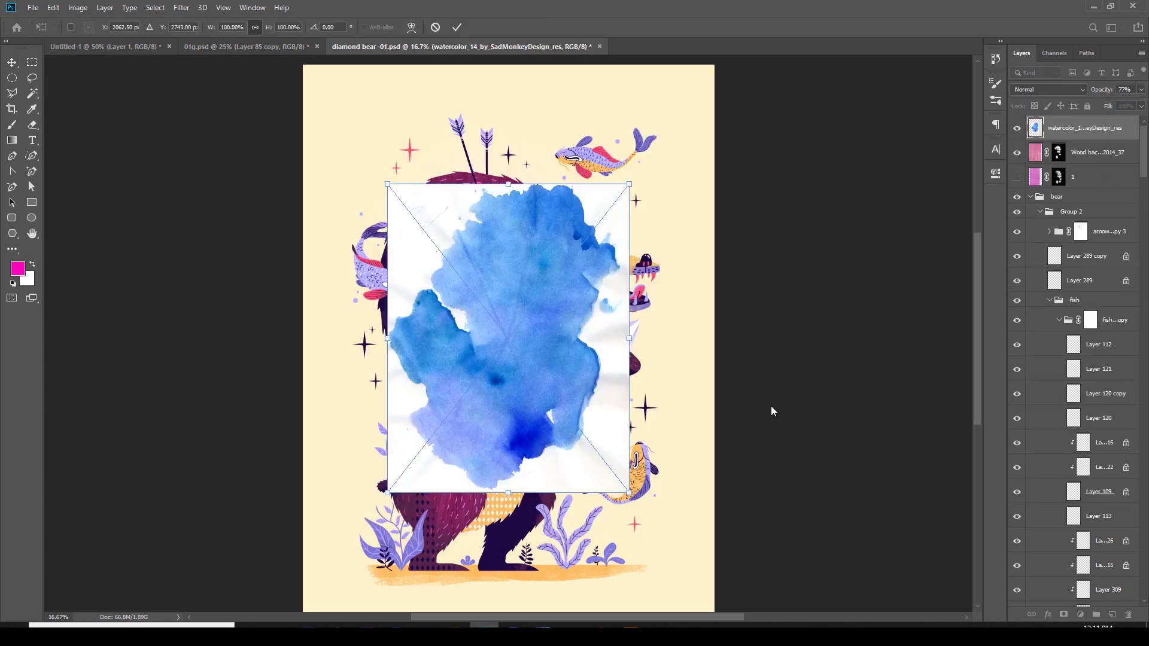
left_click_drag(627, 492, 796, 585)
key("Return")
left_click(1017, 152)
Set the watercolor layer's blending mode to Soft Light and inspect the texture on the bear up close
left_click(1053, 89)
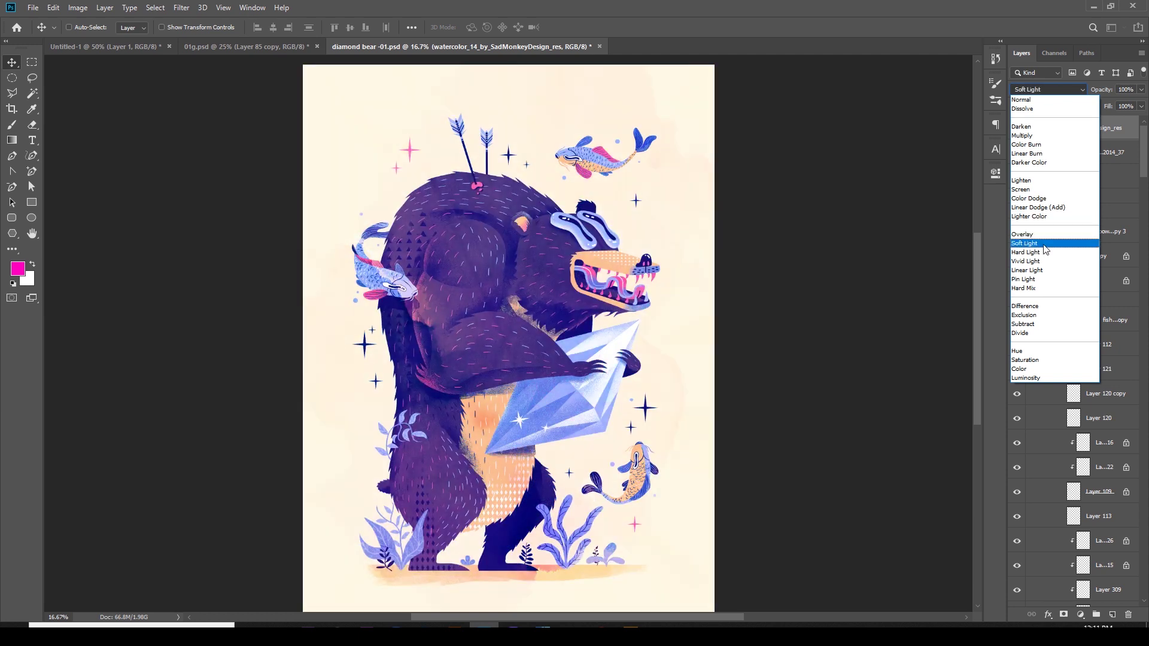
left_click(1043, 244)
key("ctrl+plus")
key("ctrl+plus")
key("ctrl+plus")
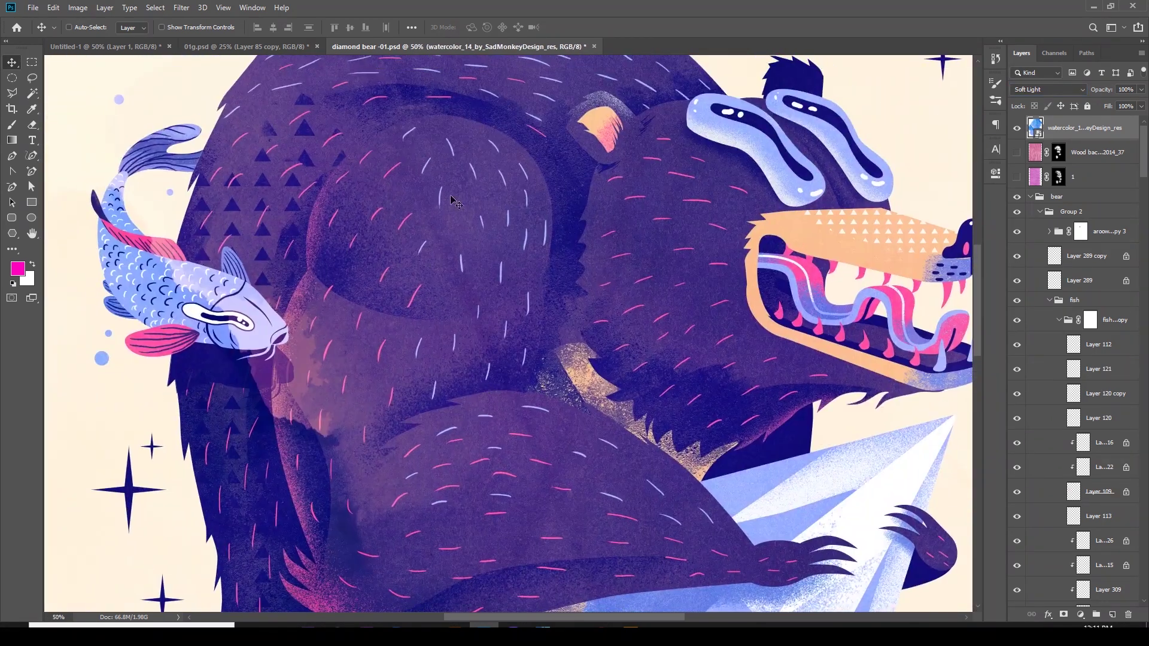
key("ctrl+minus")
key("ctrl+minus")
key("ctrl+minus")
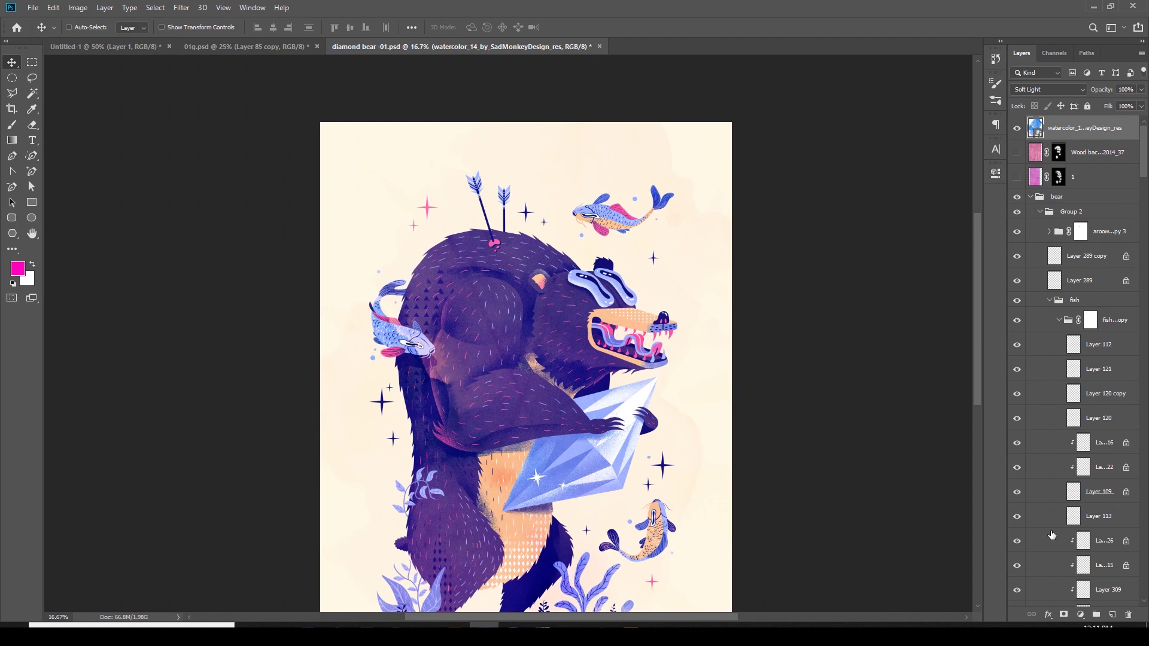
Add a layer mask to the watercolor layer and invert it to black to hide the texture
left_click(1064, 614)
key("ctrl+i")
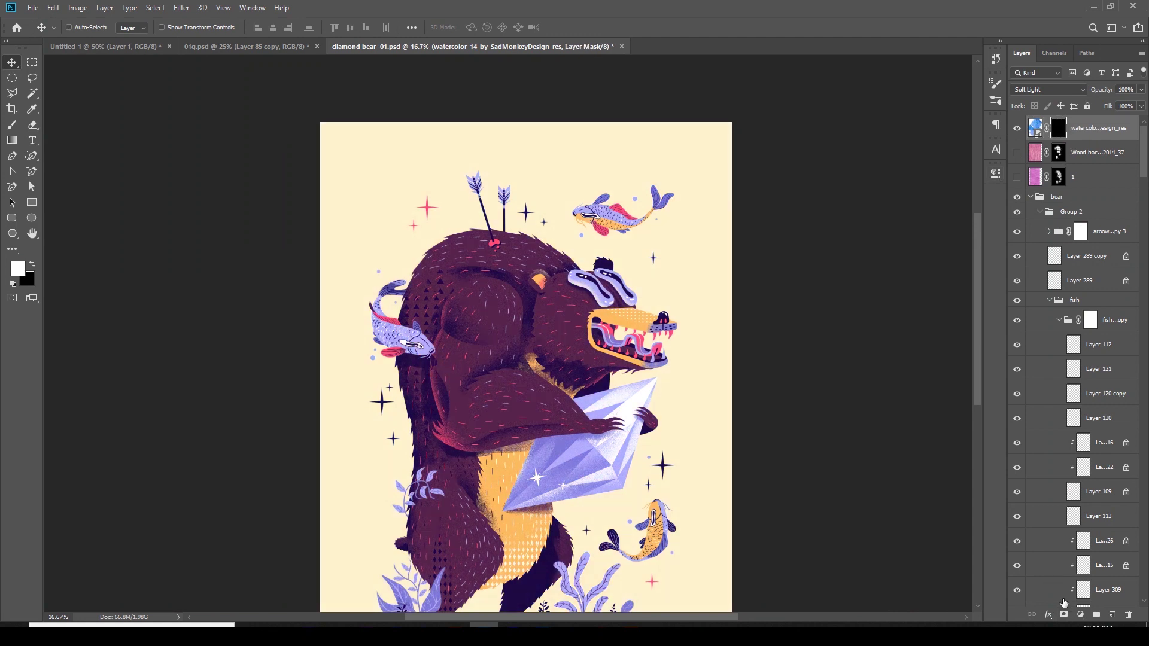
Paint white on the watercolor layer's mask with a soft 600 px brush to reveal texture on the bear's head, shoulder and back
key("ctrl+plus")
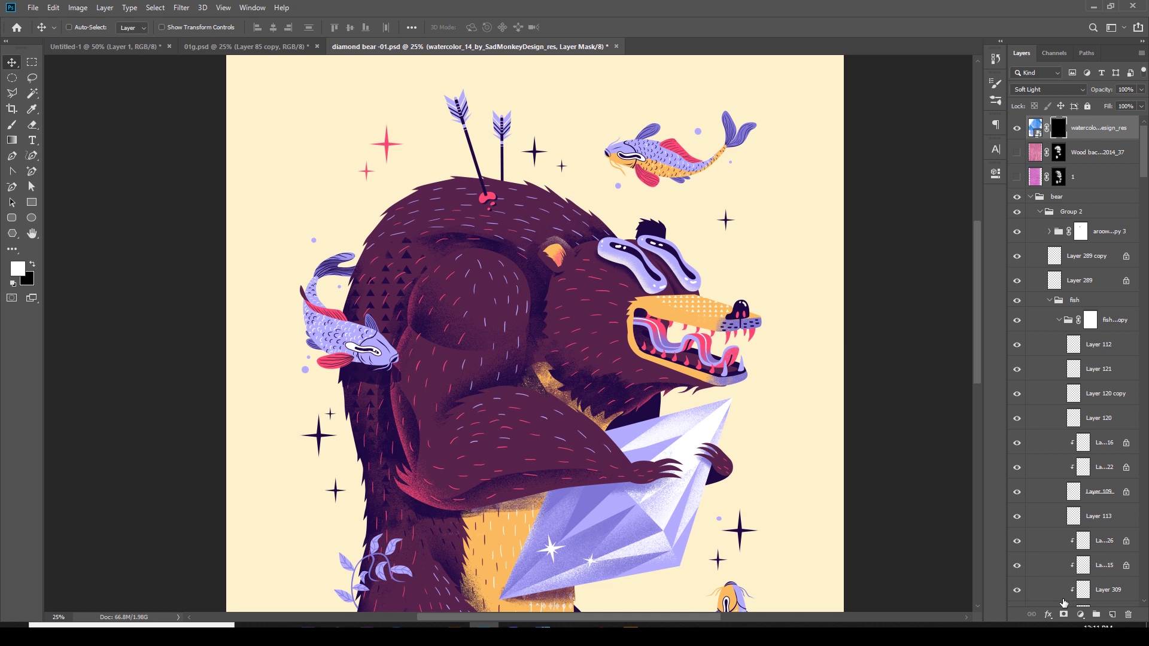
key("b")
mouse_move(599, 299)
left_mouse_down()
mouse_move(606, 348)
mouse_move(574, 271)
mouse_move(607, 290)
left_mouse_up()
left_click_drag(431, 286, 469, 277)
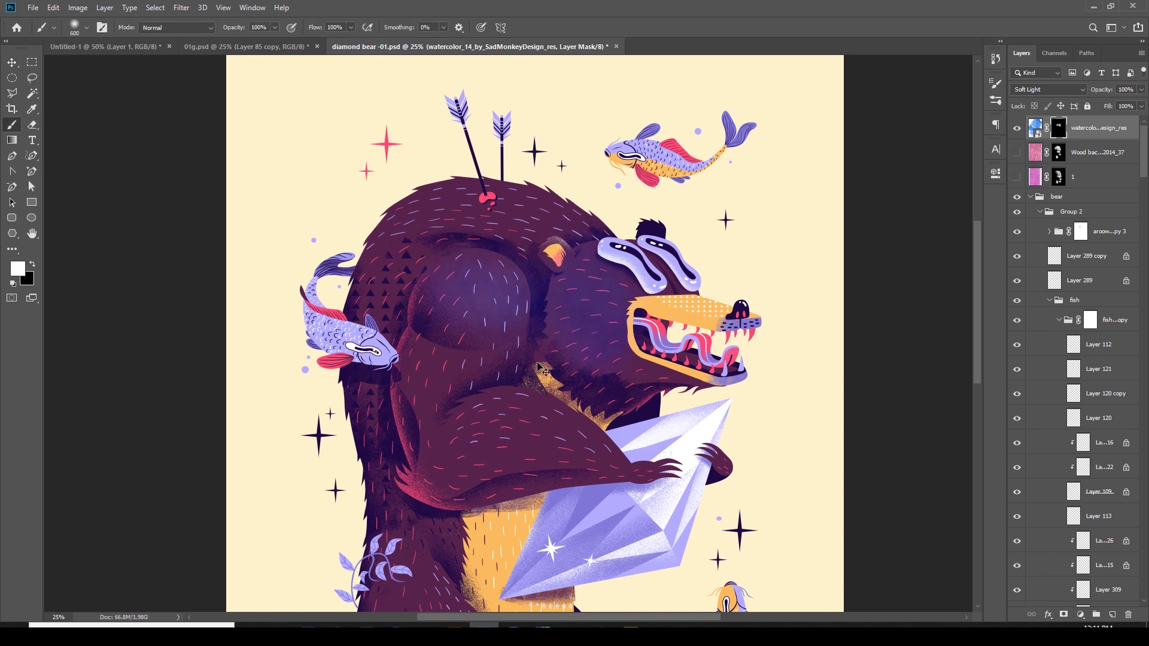
key("ctrl+plus")
mouse_move(512, 138)
left_mouse_down()
mouse_move(605, 180)
mouse_move(430, 174)
mouse_move(567, 178)
left_mouse_up()
Reduce the brush to 400 px and reveal the watercolor texture on the bear's forearm
key("bracketleft")
key("bracketleft")
key("bracketleft")
mouse_move(475, 462)
left_mouse_down()
mouse_move(578, 470)
mouse_move(506, 440)
mouse_move(613, 521)
mouse_move(519, 423)
left_mouse_up()
key("ctrl+minus")
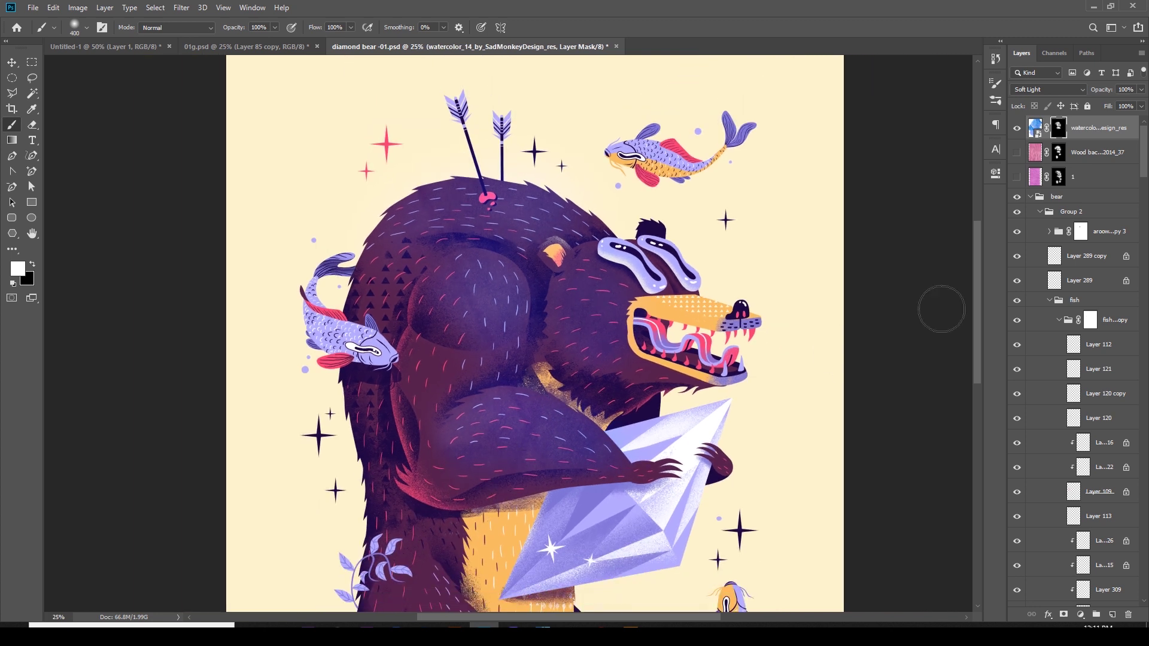
Rasterize the watercolor layer and shift its blue hue to purple with Hue/Saturation
left_click(1036, 128)
right_click(1051, 128)
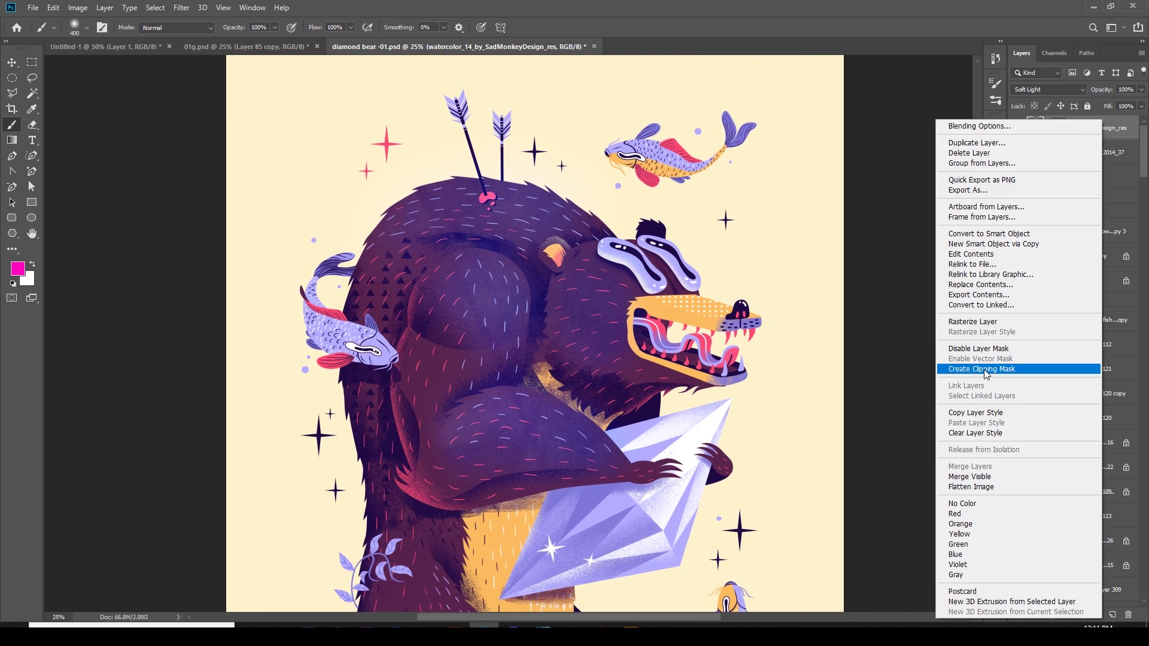
left_click(966, 326)
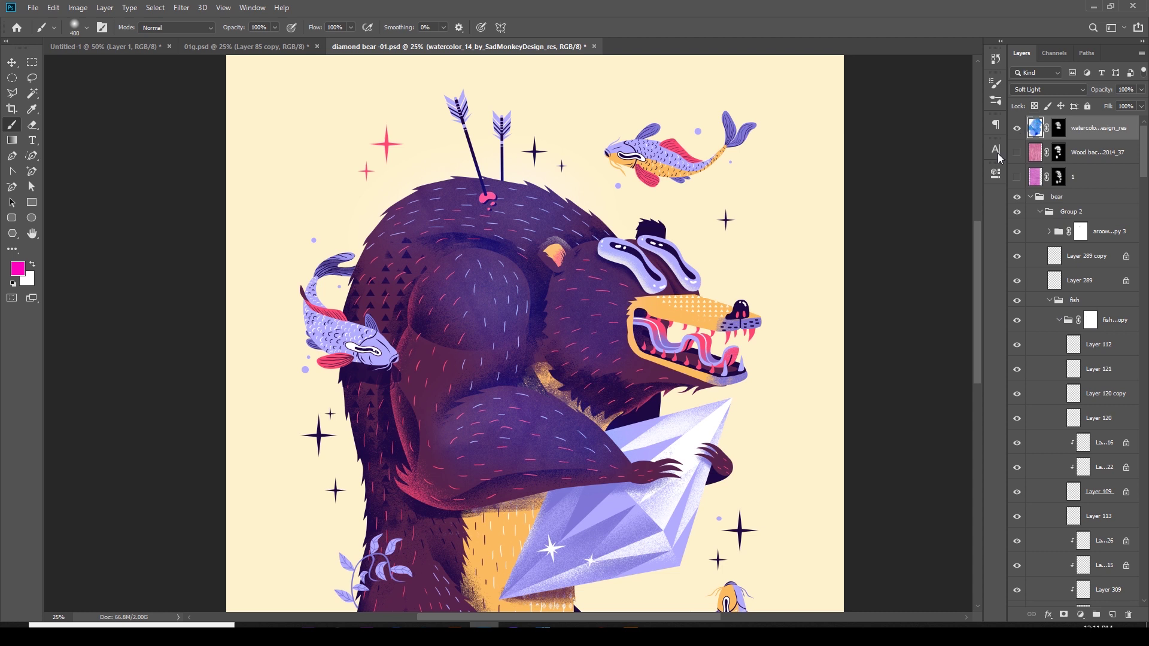
key("ctrl+u")
left_click_drag(841, 279, 869, 290)
key("Return")
key("b")
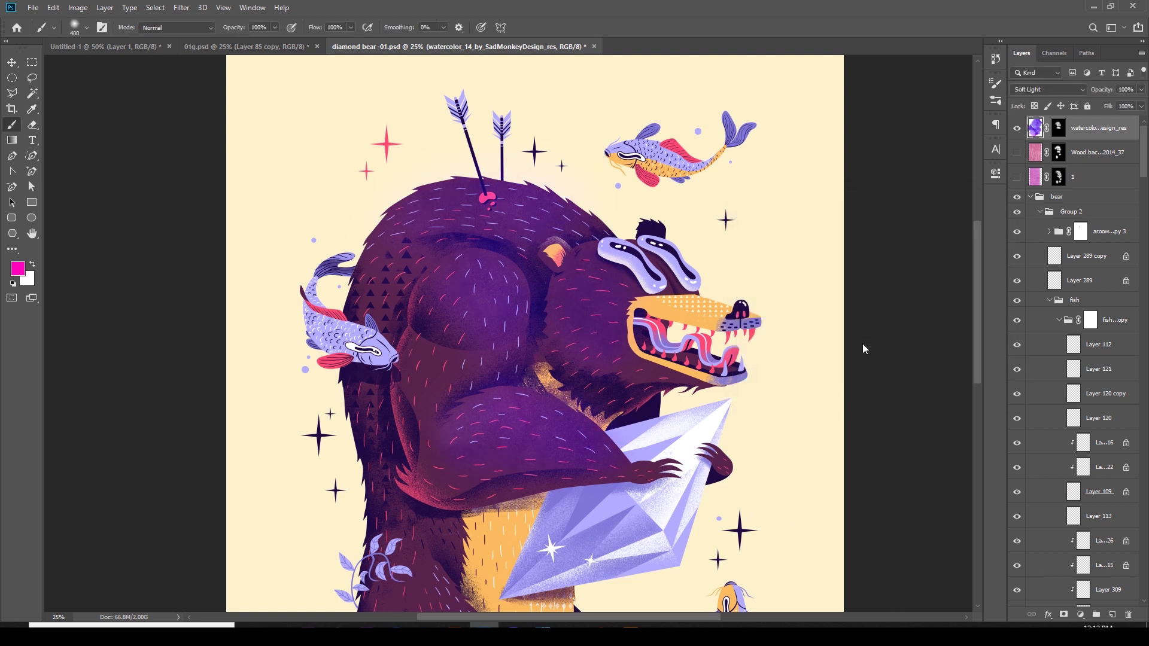
Paint white on the watercolor layer's mask over the bear's thigh with a 600 px brush to reveal the purple texture
key("ctrl+plus")
key("ctrl+plus")
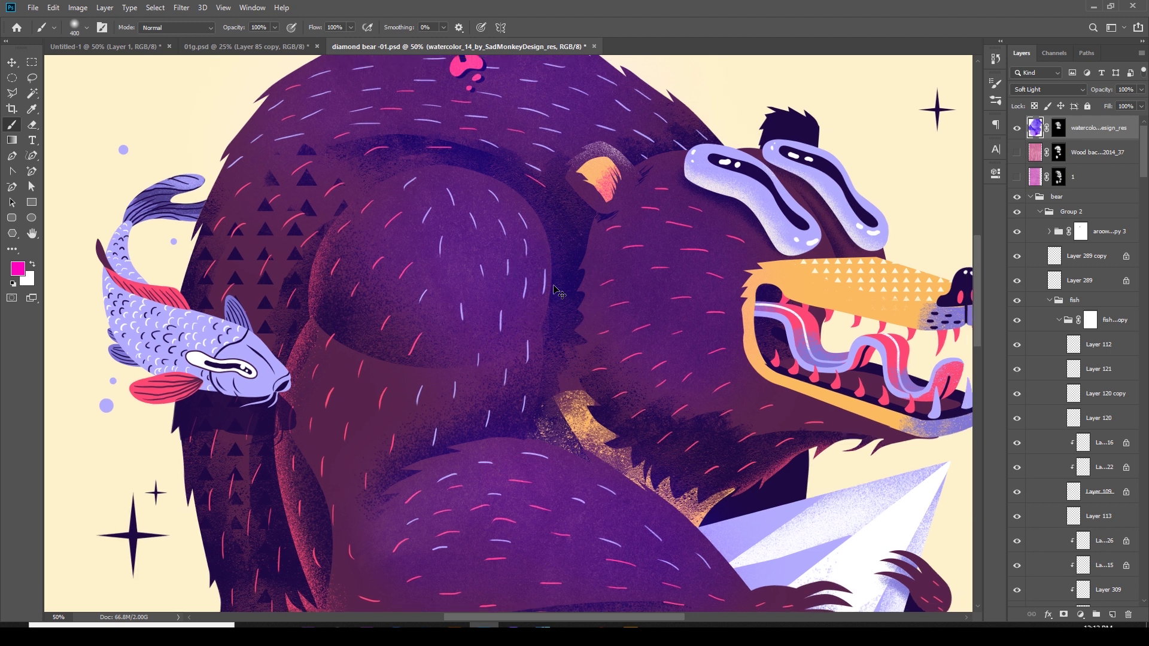
key("ctrl+minus")
key("bracketleft")
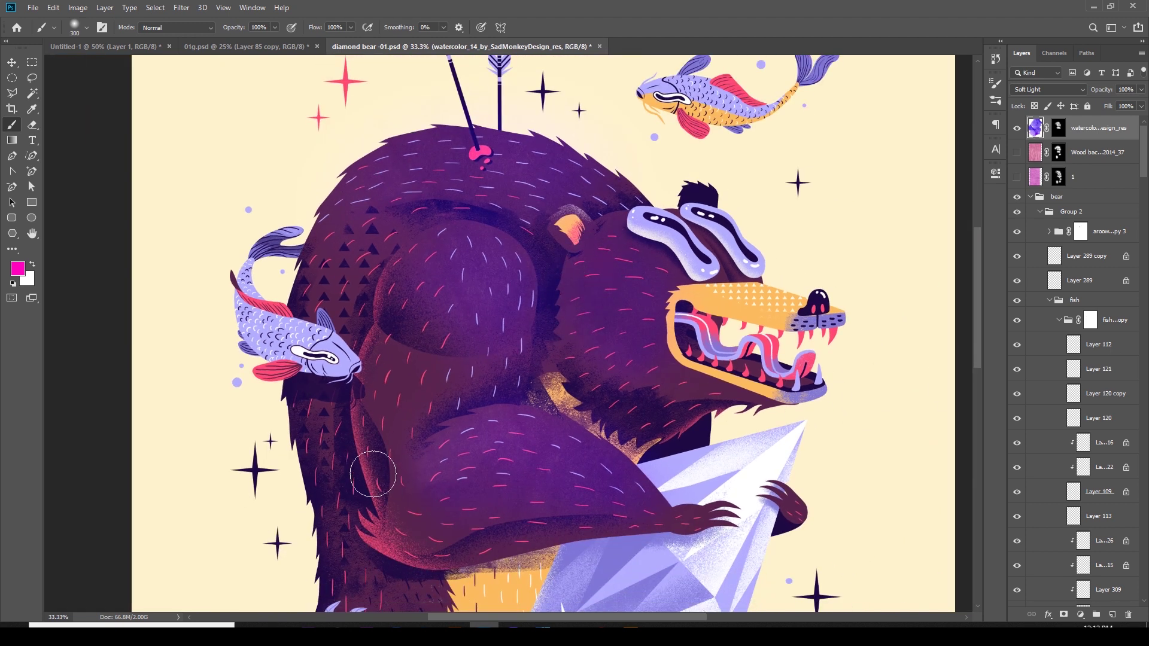
scroll(485, 417, "down", 5)
scroll(485, 417, "left", 1)
key("bracketright")
key("bracketright")
key("bracketright")
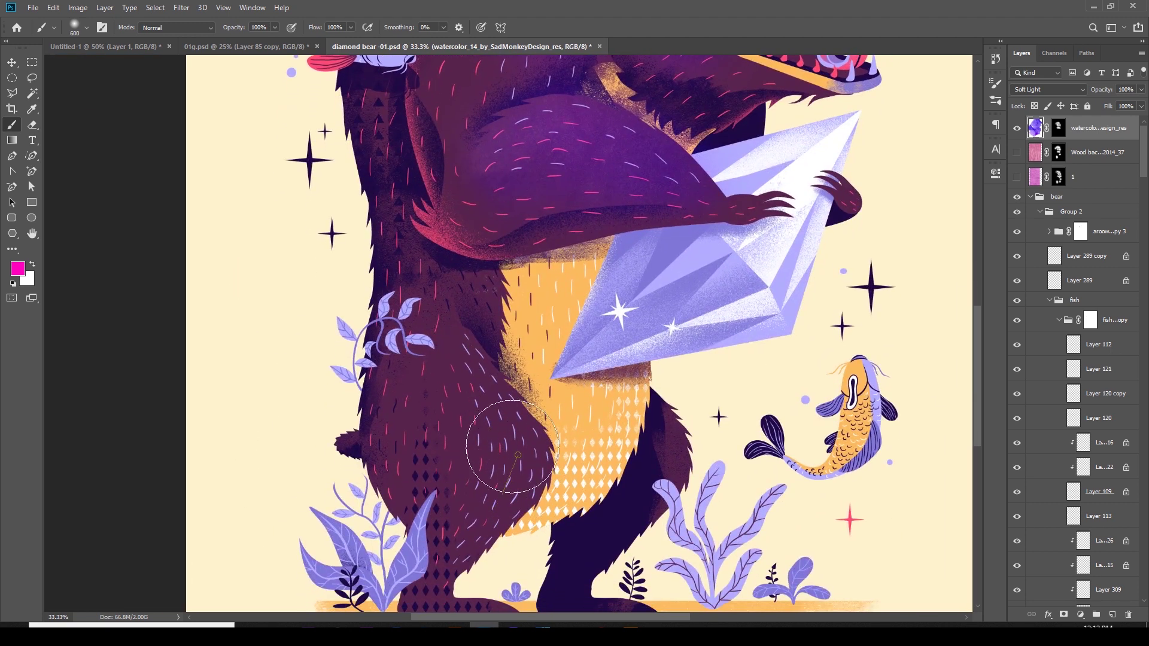
key("x")
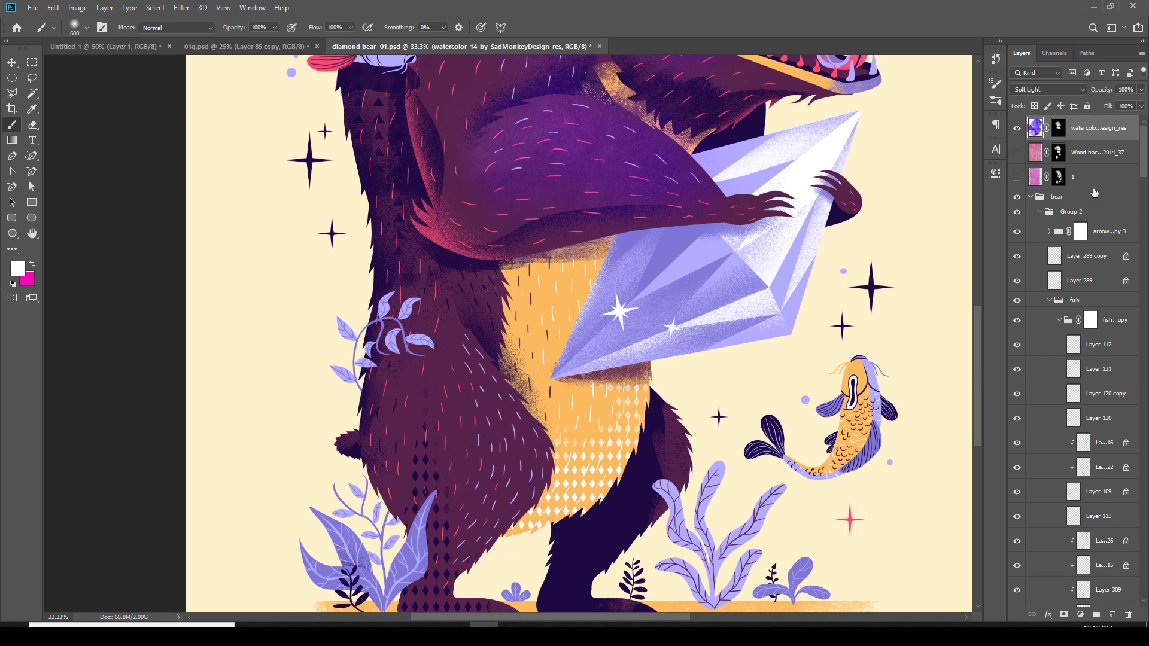
left_click(1058, 127)
mouse_move(509, 383)
left_mouse_down()
mouse_move(494, 461)
mouse_move(518, 467)
mouse_move(521, 428)
left_mouse_up()
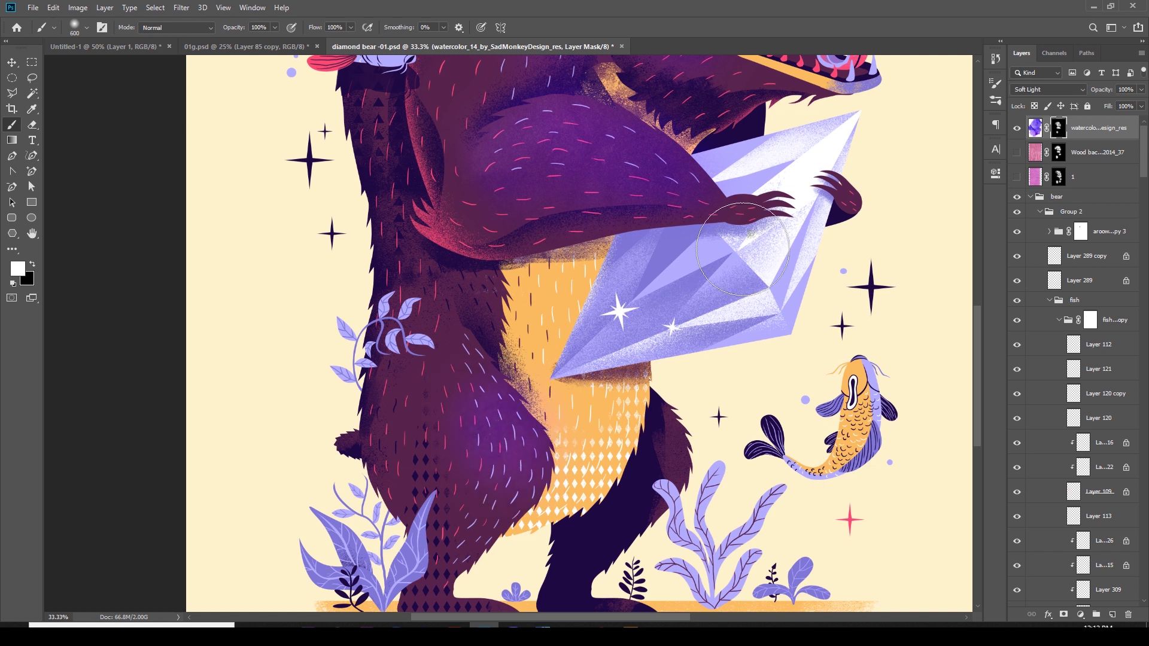
Reveal the watercolor texture across the diamond by painting on the mask, reducing the brush to 400 px for the upper facets
left_click_drag(719, 300, 557, 568)
key("bracketleft")
scroll(556, 568, "down", 3)
key("ctrl+plus")
key("bracketleft")
left_click_drag(800, 289, 709, 251)
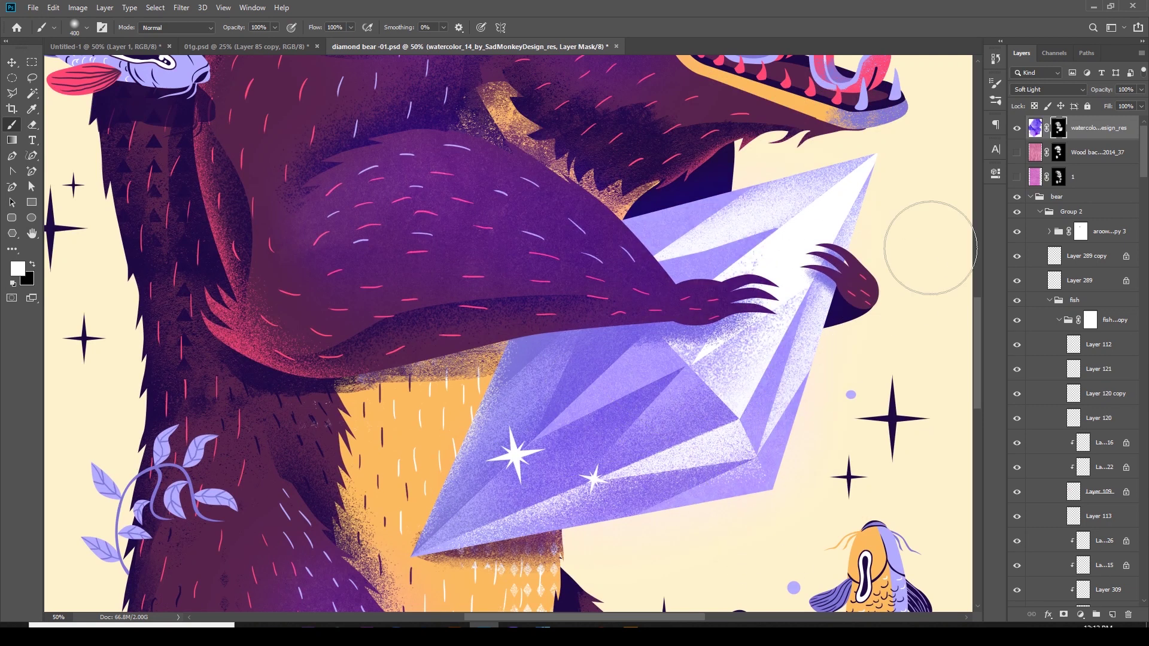
Compare the diamond and bear with and without the watercolor layer, then examine the whole illustration
left_click(1015, 129)
left_click(1016, 129)
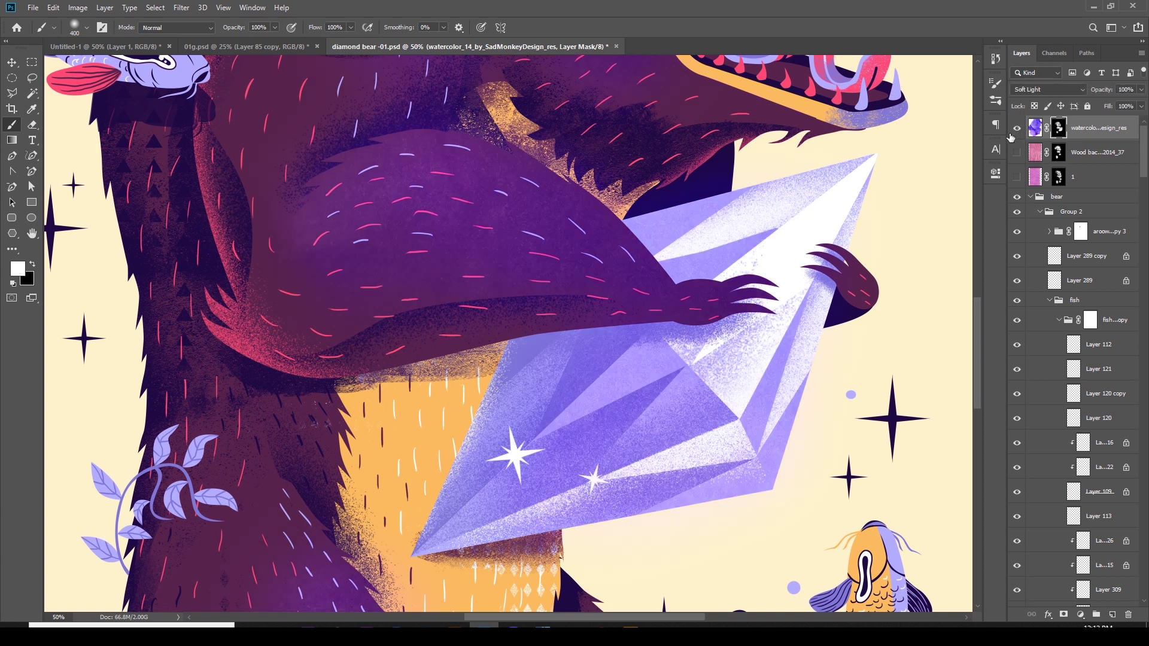
left_click(1016, 129)
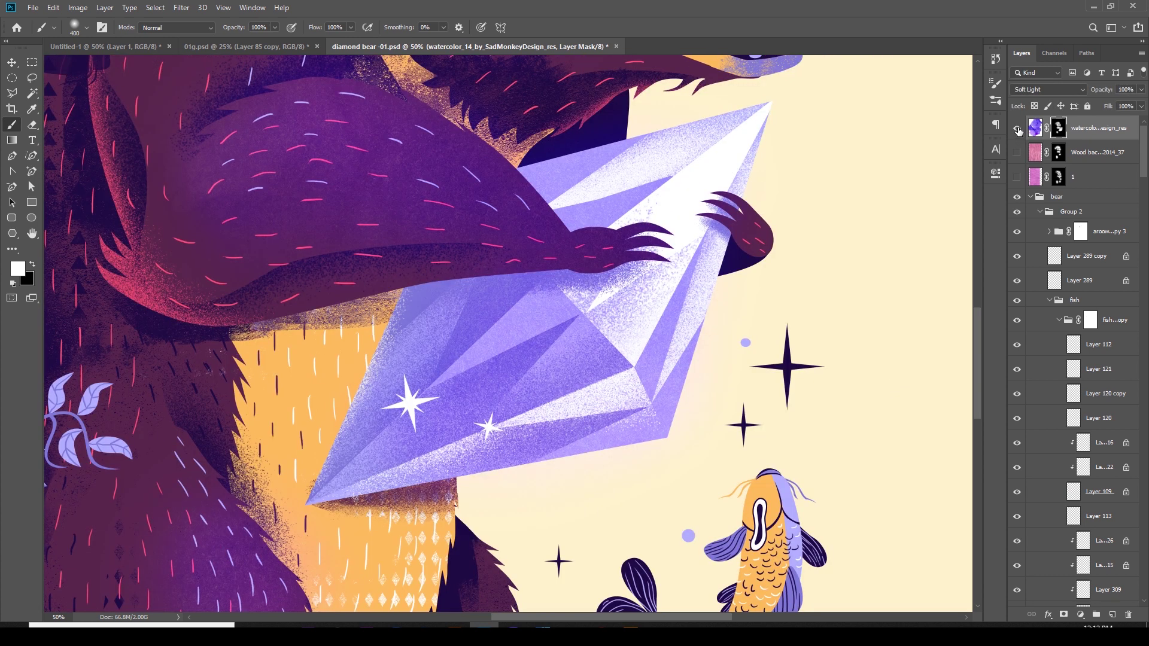
left_click(1018, 129)
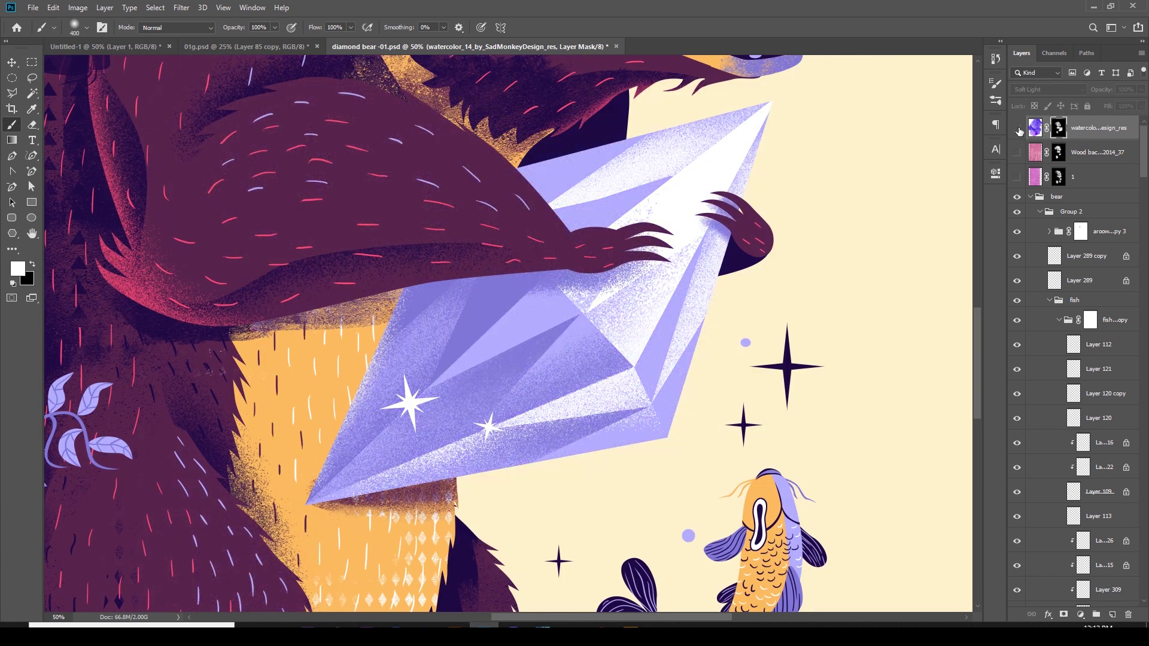
left_click(1017, 129)
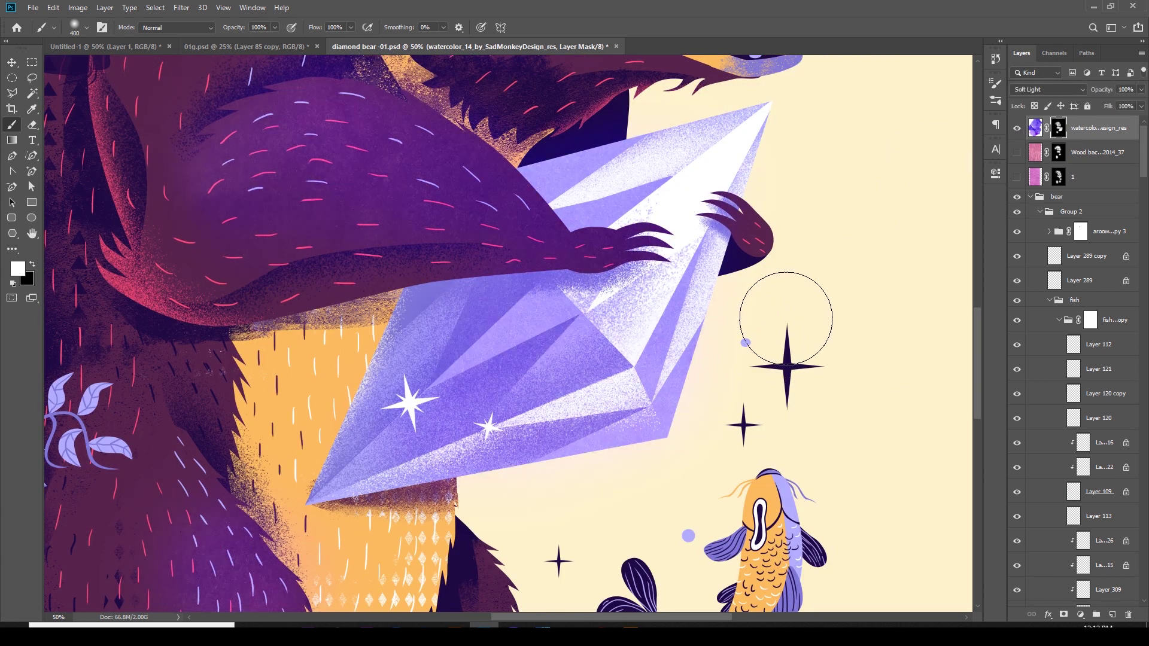
left_click_drag(782, 315, 764, 346)
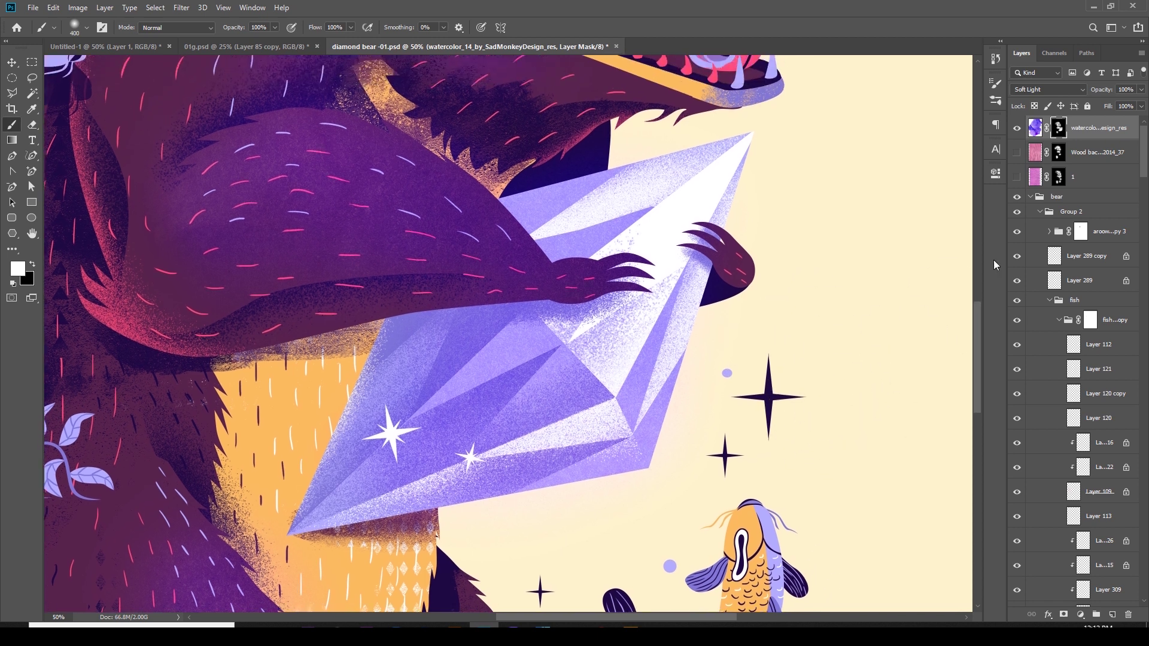
left_click(1017, 129)
left_click(1018, 130)
key("ctrl+minus")
left_click_drag(718, 346, 725, 380)
key("ctrl+minus")
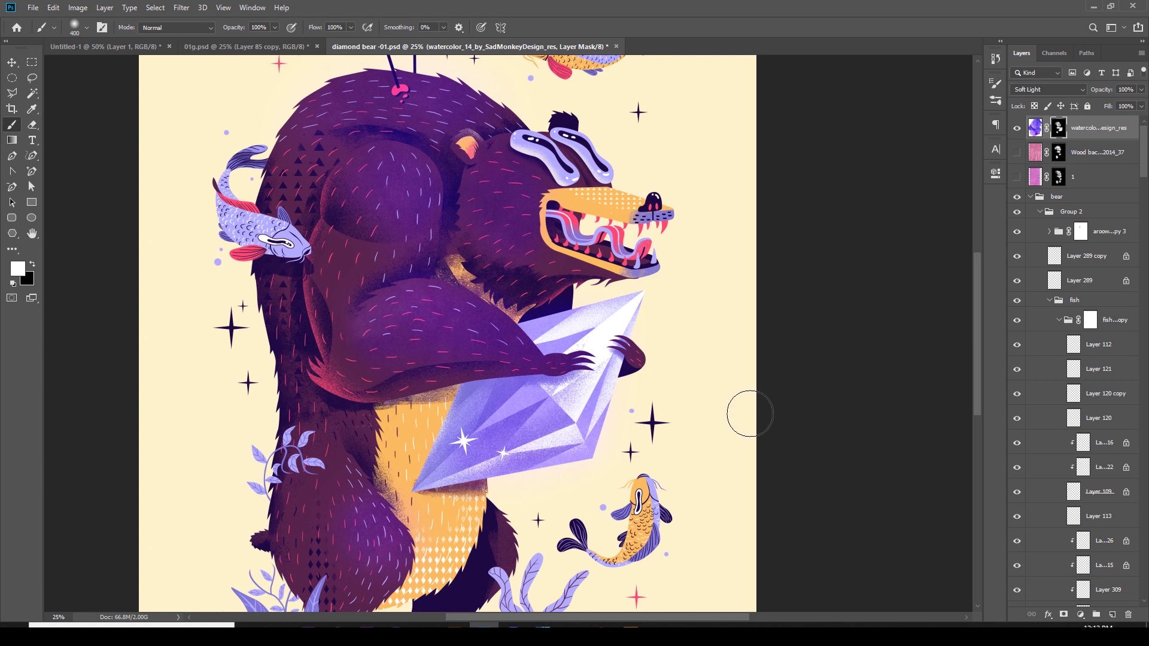
key("ctrl+minus")
key("v")
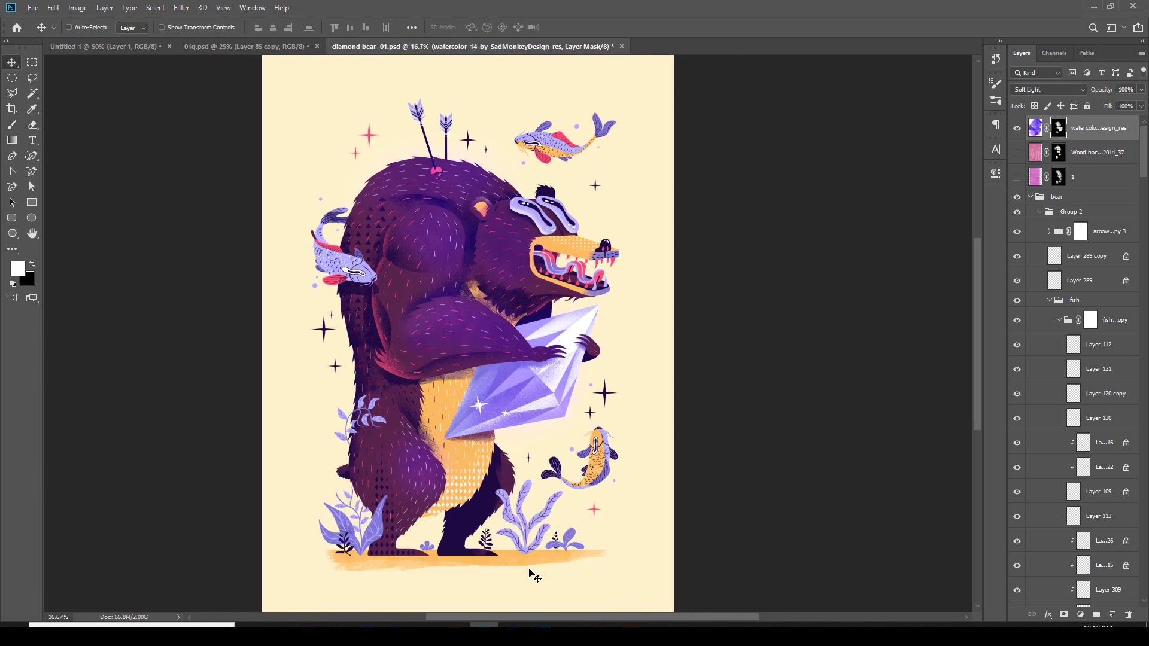
Switch to the texture folder in File Explorer and preview the LT_RemixedChalkPastel_01 and brown cardboard images
key("alt+Tab")
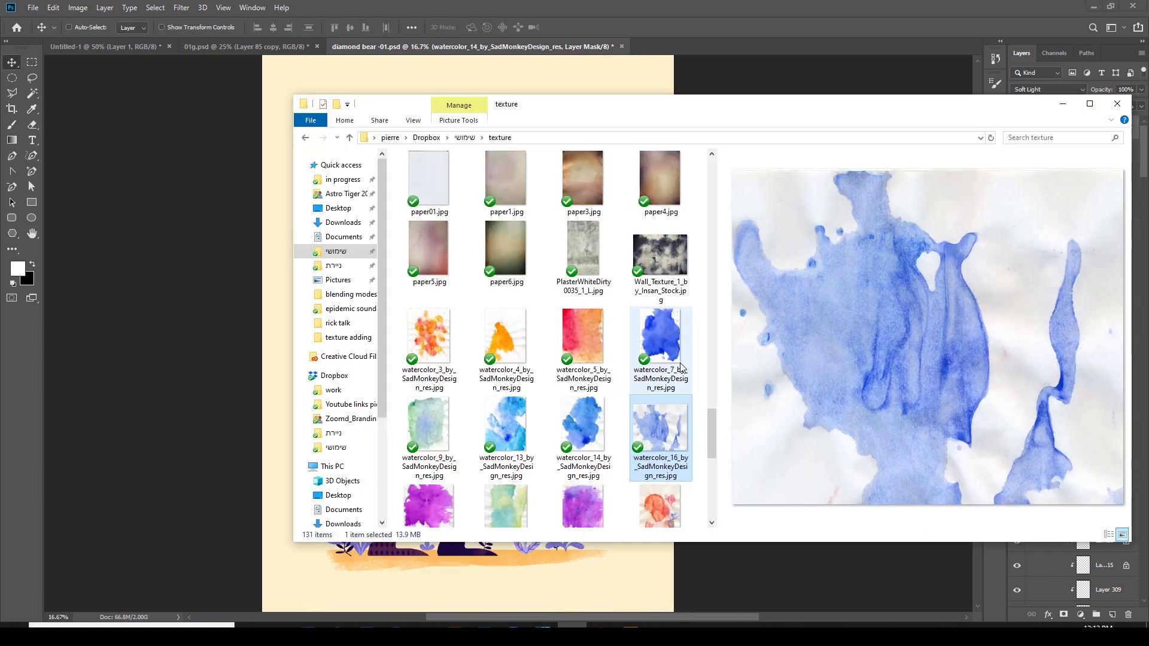
scroll(667, 329, "up", 5)
left_click(661, 327)
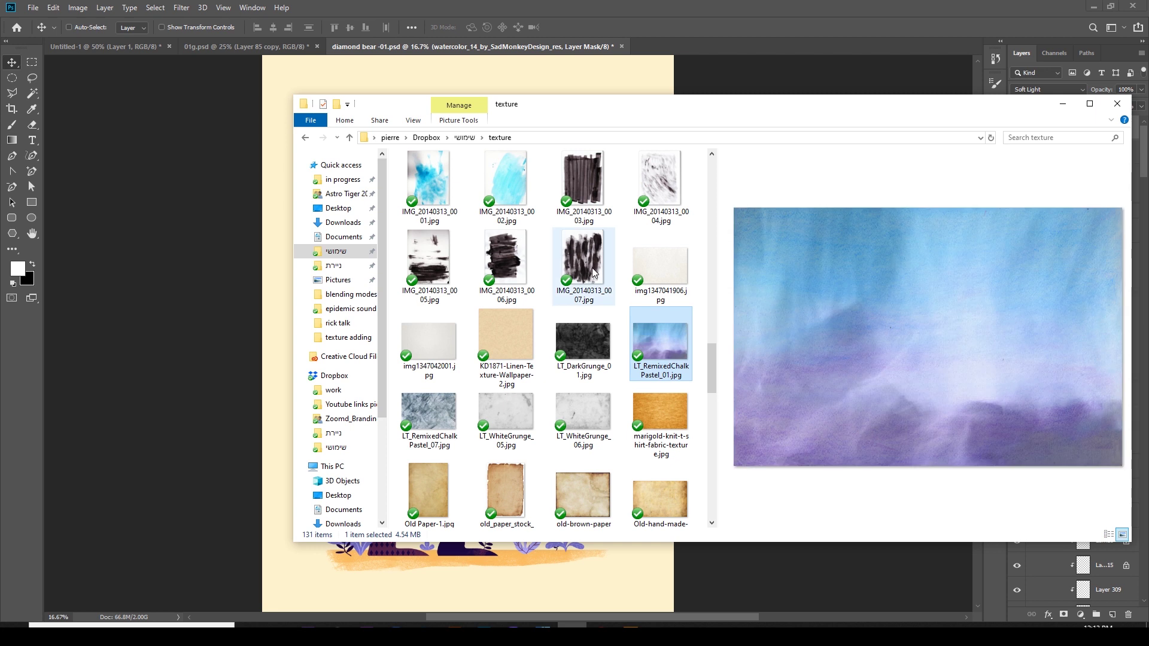
scroll(594, 272, "down", 10)
left_click(586, 261)
scroll(585, 261, "up", 3)
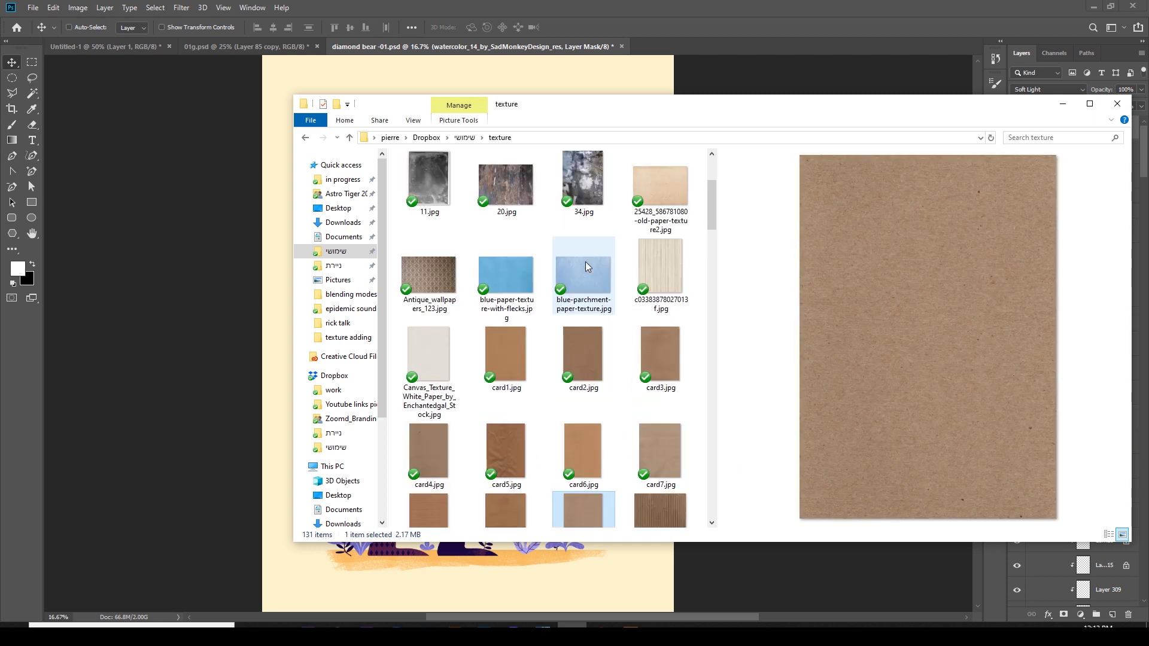
Preview the peeling wall, scratched grunge and old paper images from the start of the texture folder downward
scroll(586, 261, "up", 2)
left_click(586, 178)
key("Right")
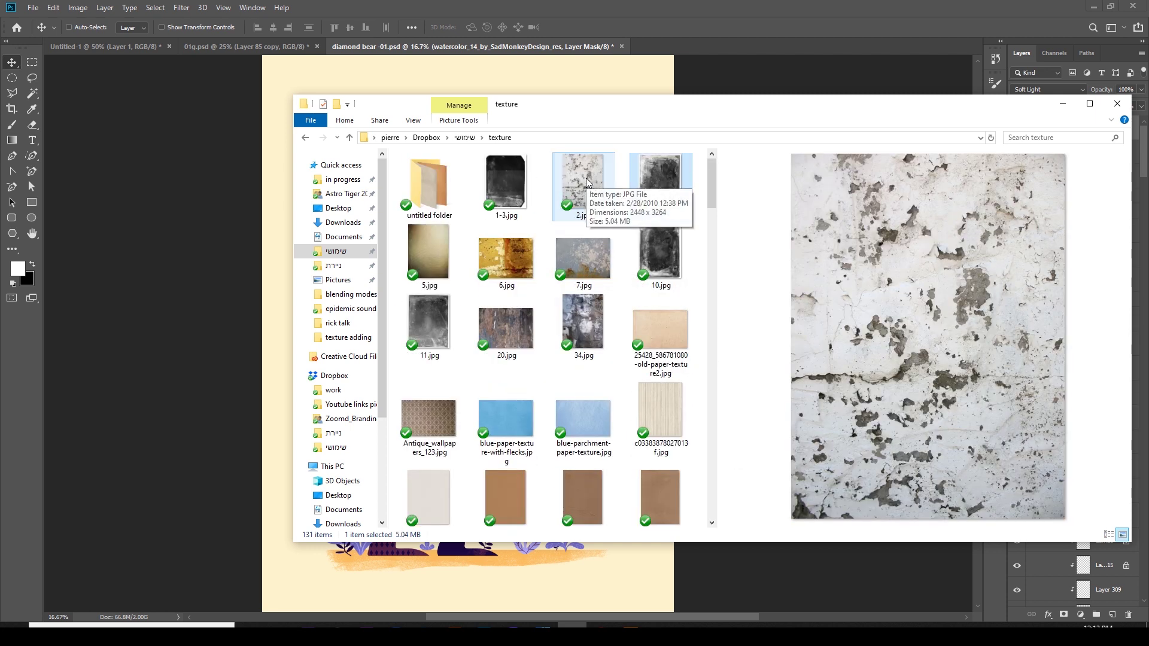
key("Down")
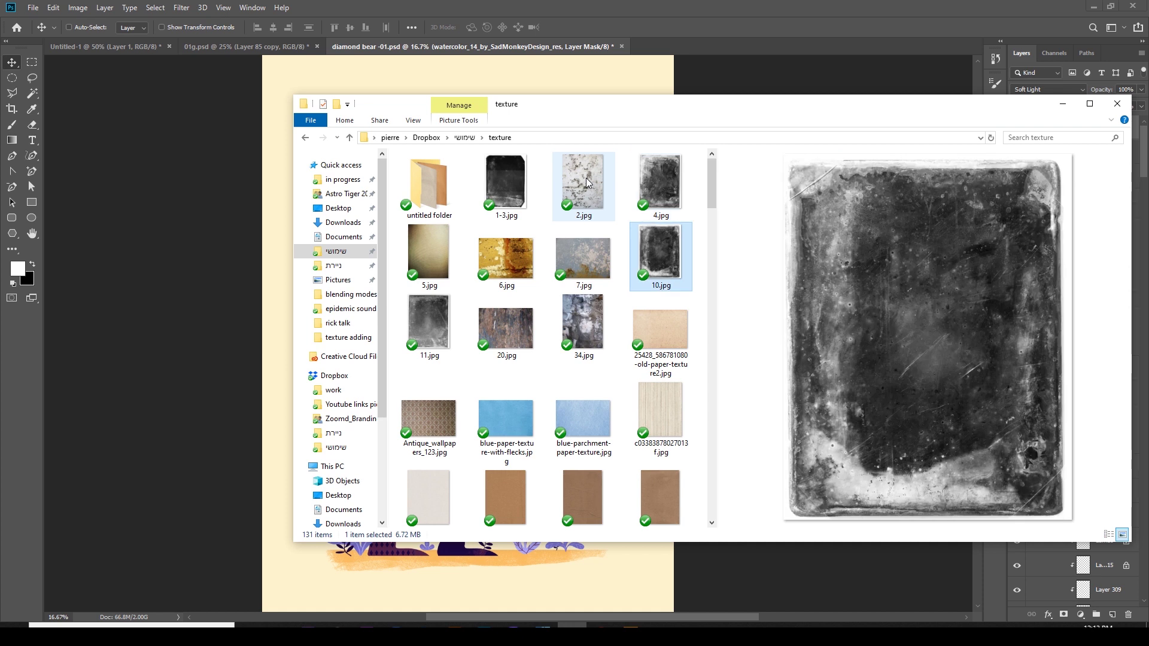
key("Left")
key("Left")
key("Left")
key("Down")
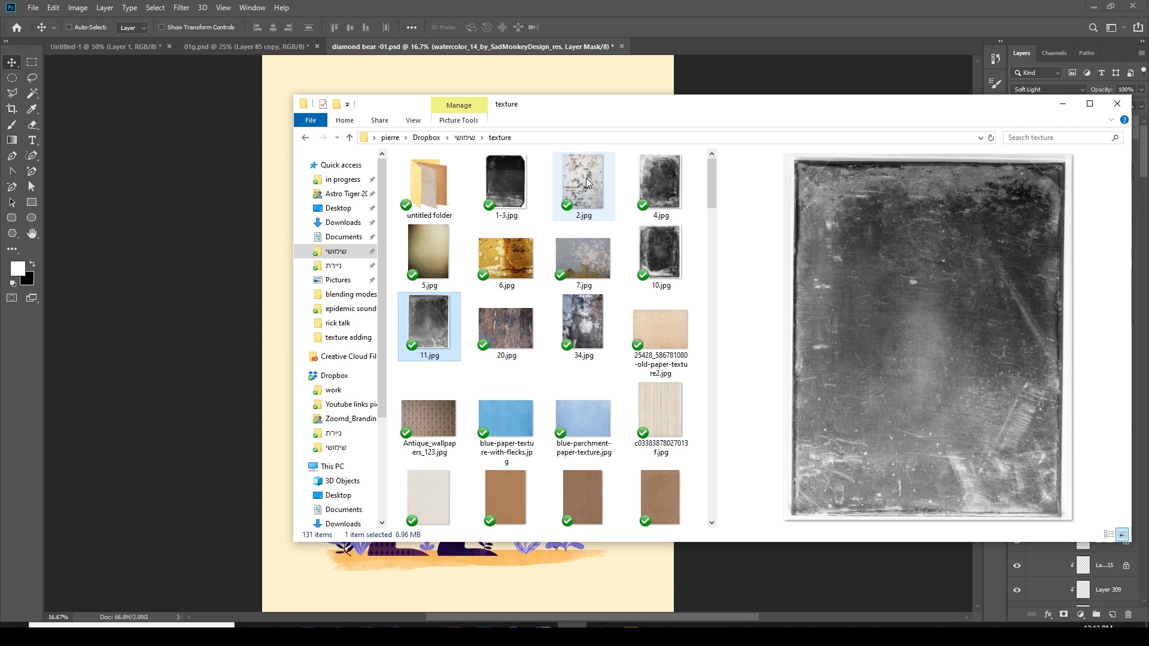
key("Right")
key("Right")
key("Right")
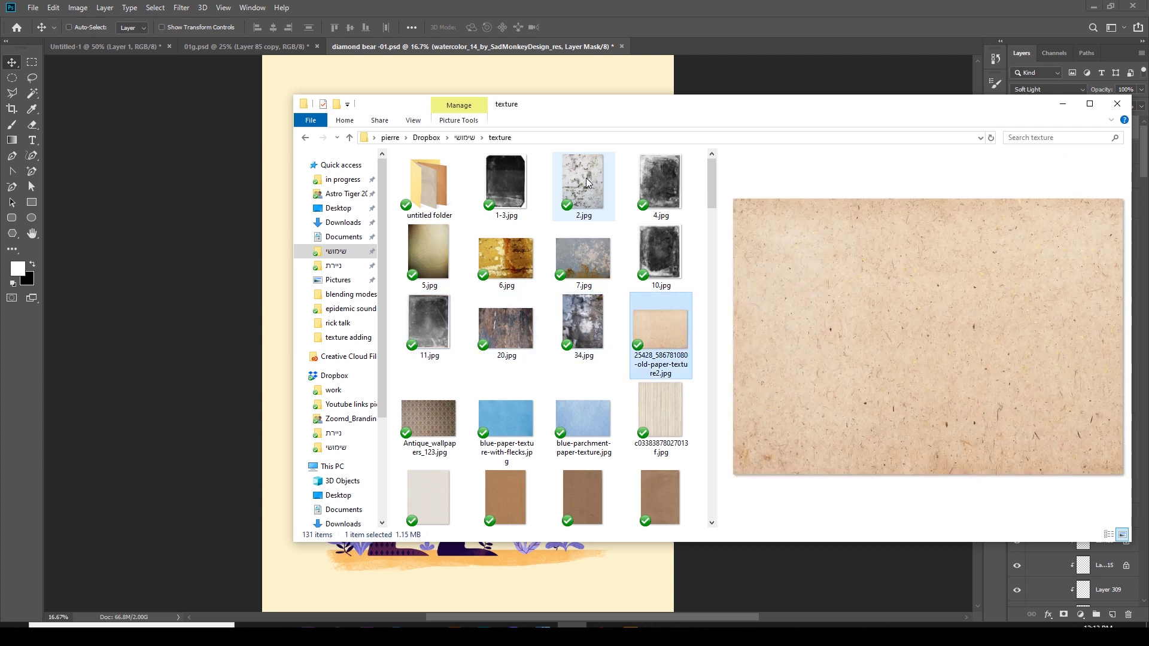
key("Down")
key("Left")
key("Left")
key("Down")
key("Down")
key("Down")
key("Down")
key("Down")
key("Down")
key("Down")
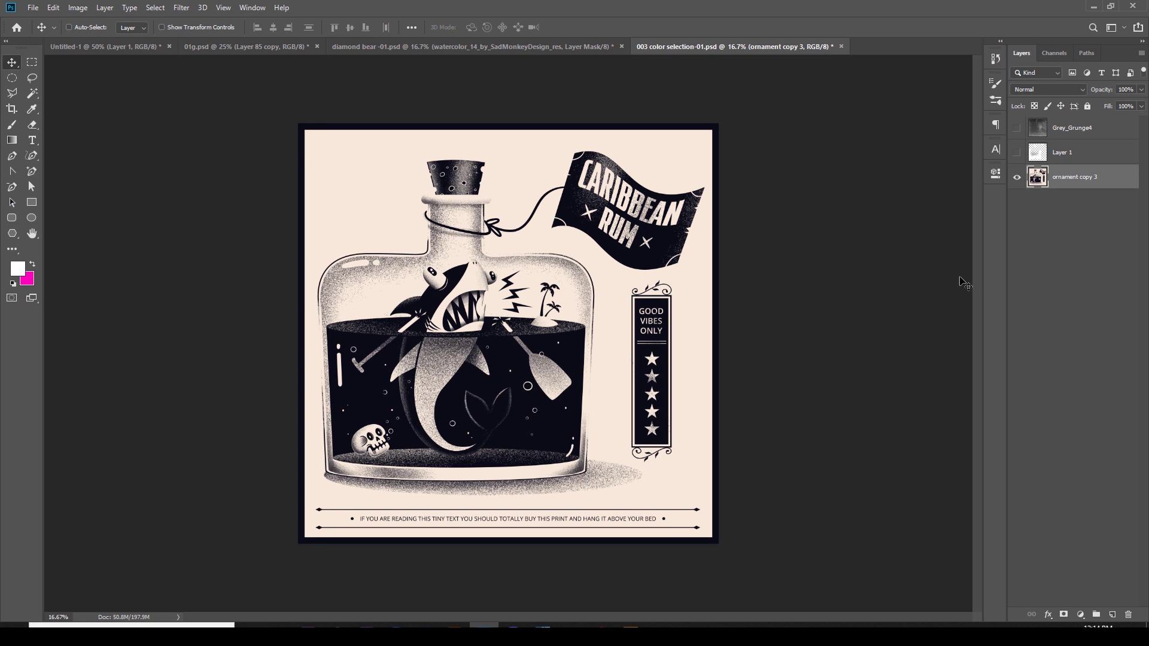
Show and select the Grey_Grunge4 layer in 003 color selection-01.psd and open Color Range for it
left_click(1016, 128)
left_click(1051, 128)
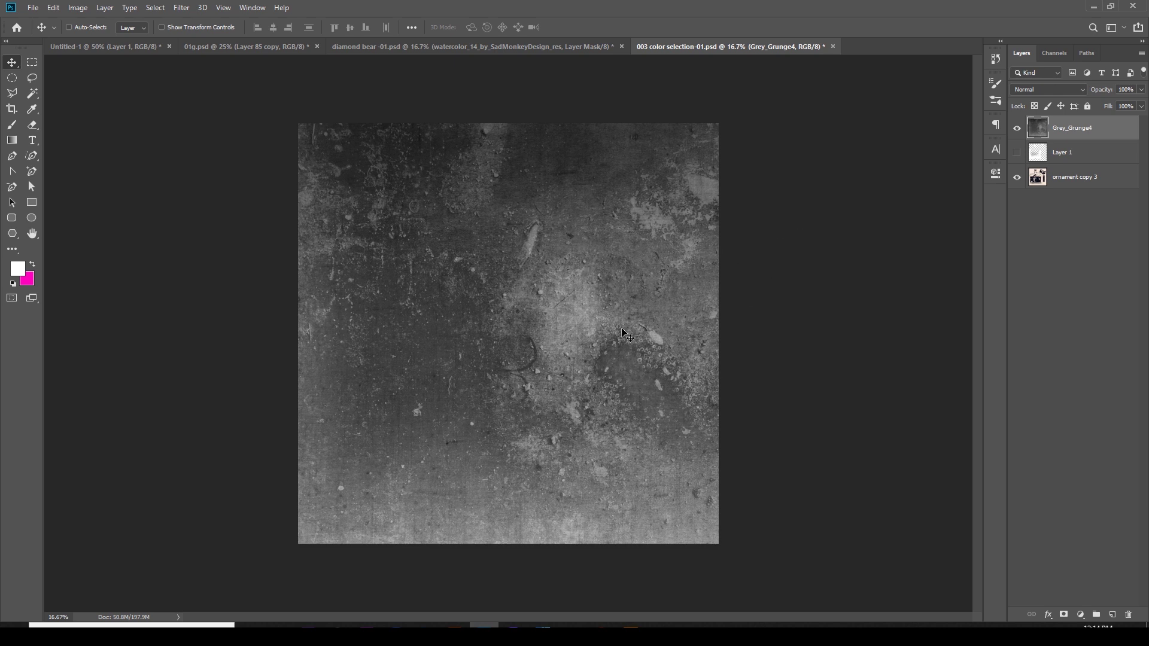
left_click(155, 8)
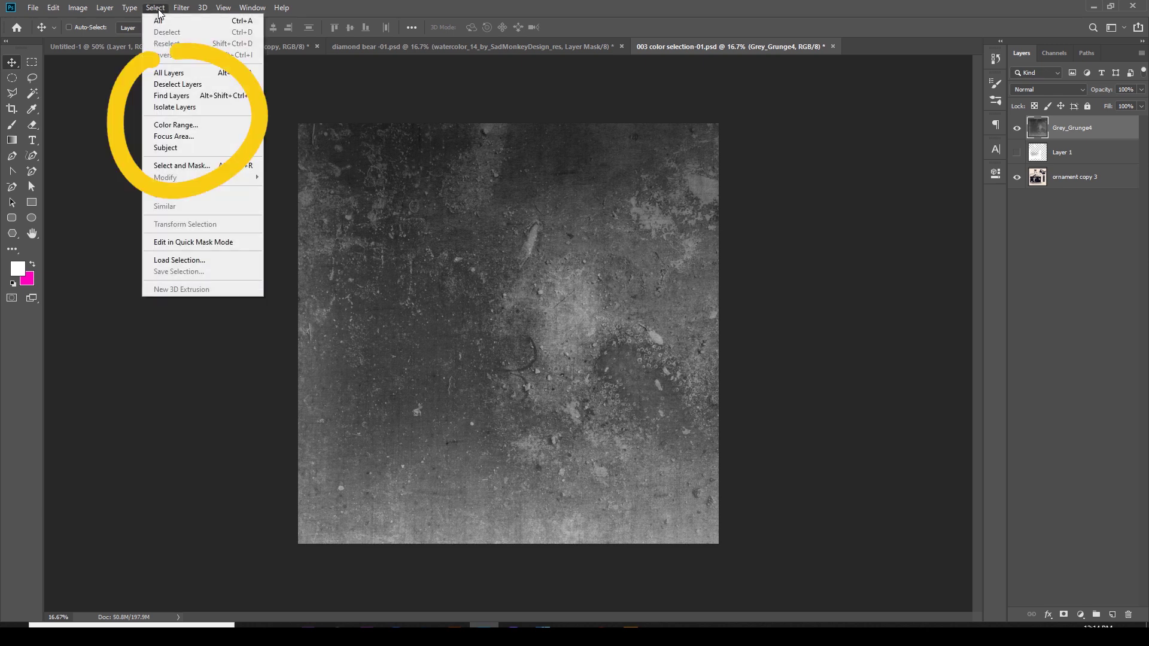
left_click(199, 126)
mouse_move(725, 207)
left_mouse_down()
mouse_move(753, 189)
mouse_move(721, 233)
mouse_move(758, 189)
mouse_move(744, 194)
left_mouse_up()
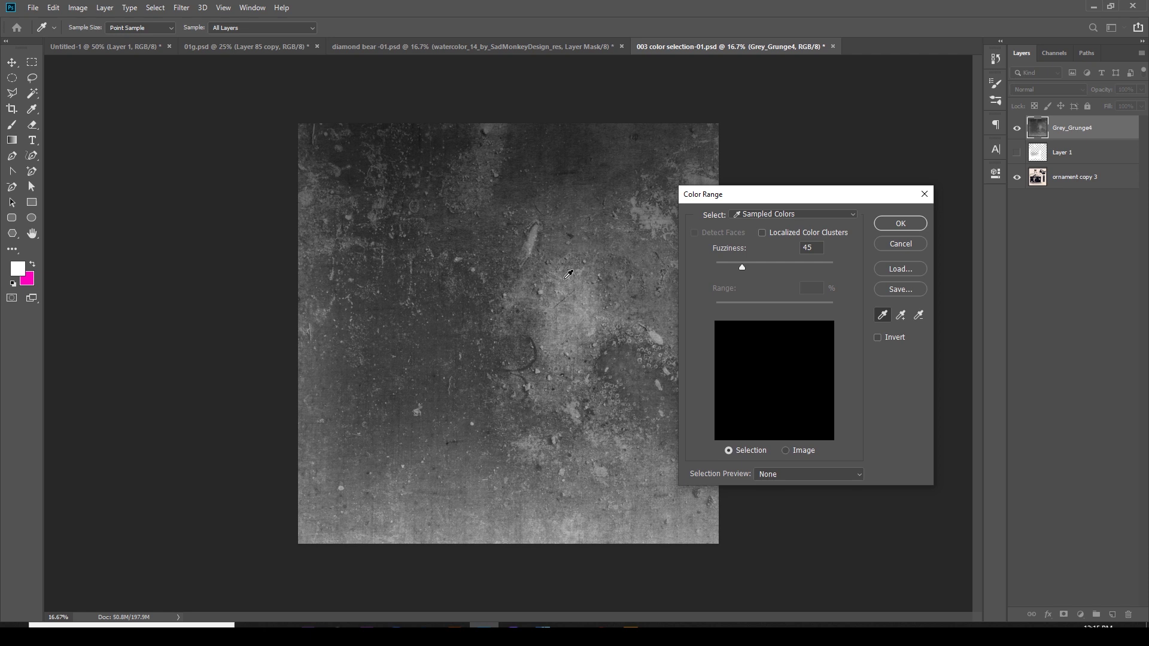
Sample a mid-gray tone of the grunge texture, set the Color Range fuzziness to 31 and create the selection
left_click(545, 287)
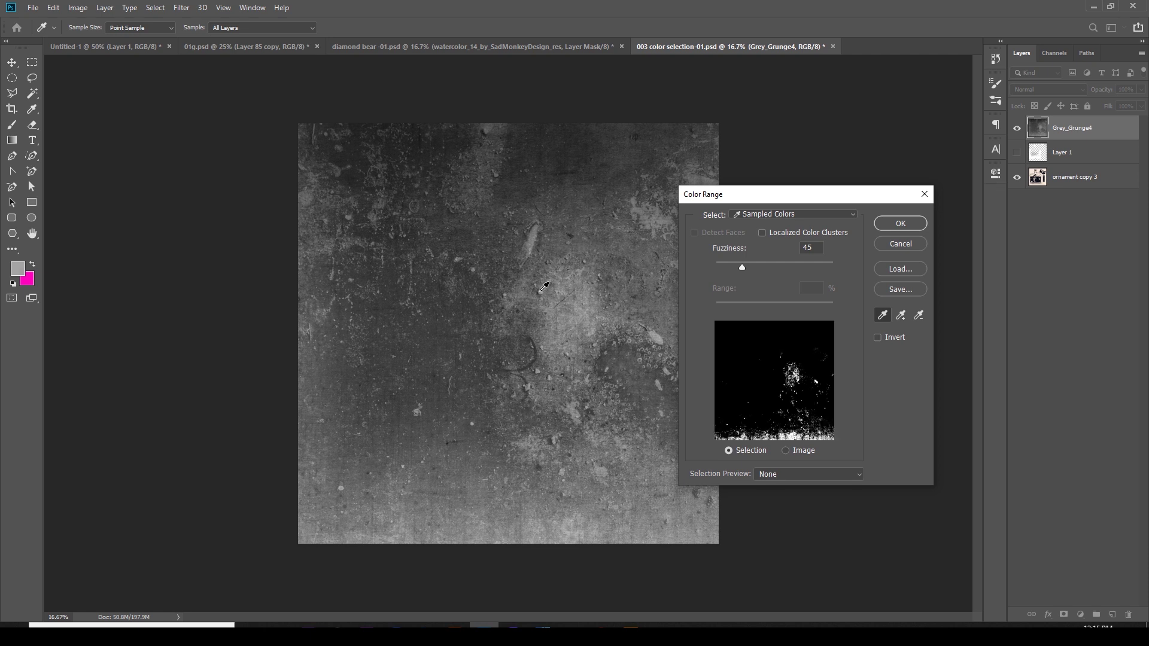
left_click(452, 335)
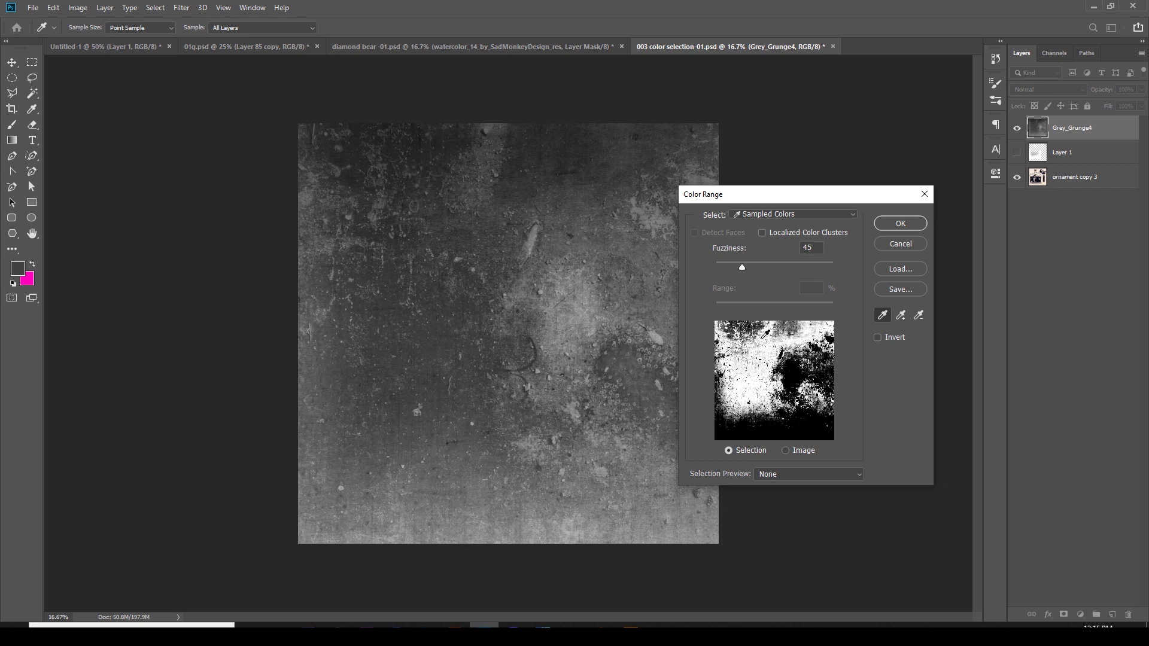
mouse_move(744, 264)
left_mouse_down()
mouse_move(803, 264)
mouse_move(720, 279)
mouse_move(758, 273)
mouse_move(732, 275)
left_mouse_up()
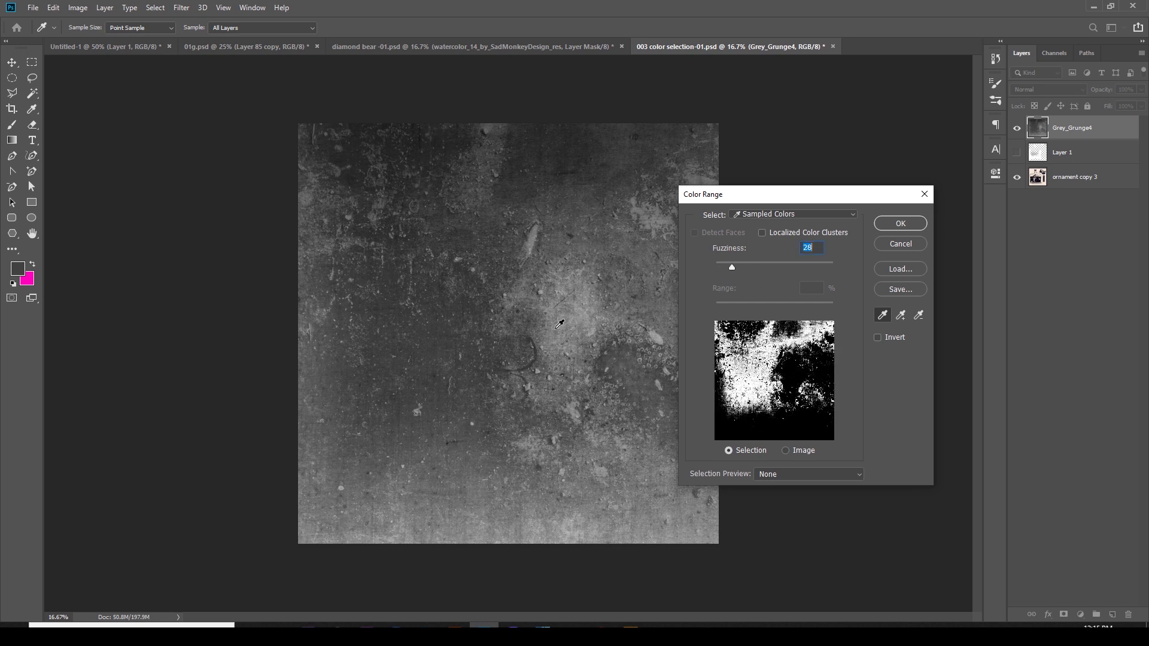
left_click(451, 362)
left_click_drag(724, 267, 734, 264)
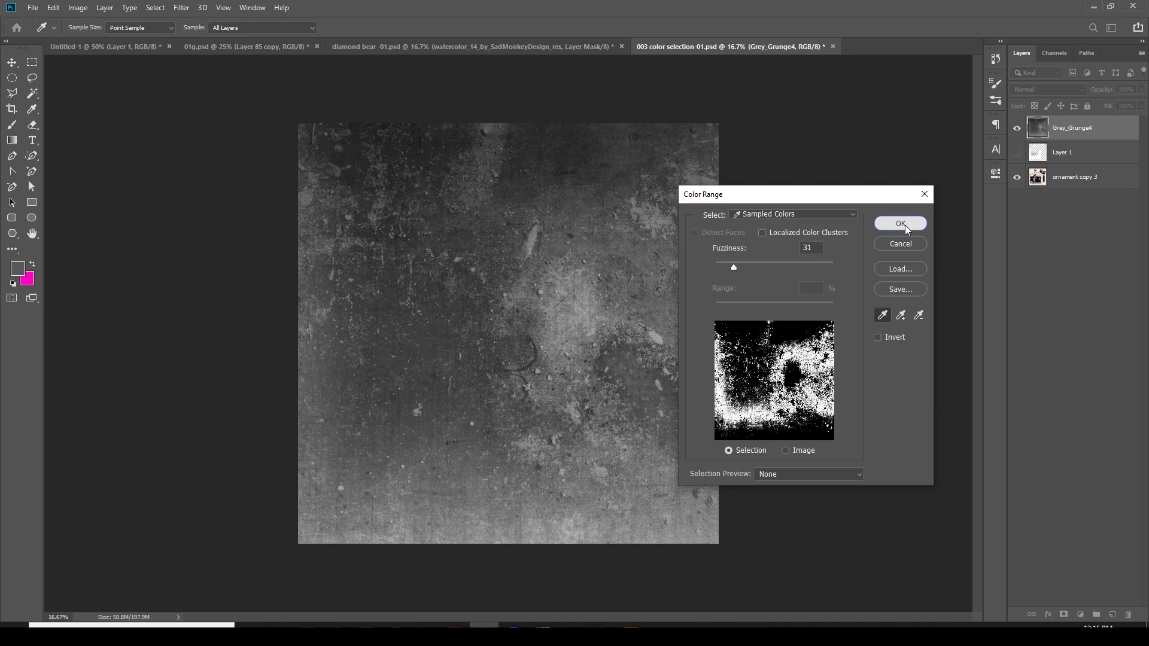
left_click(901, 224)
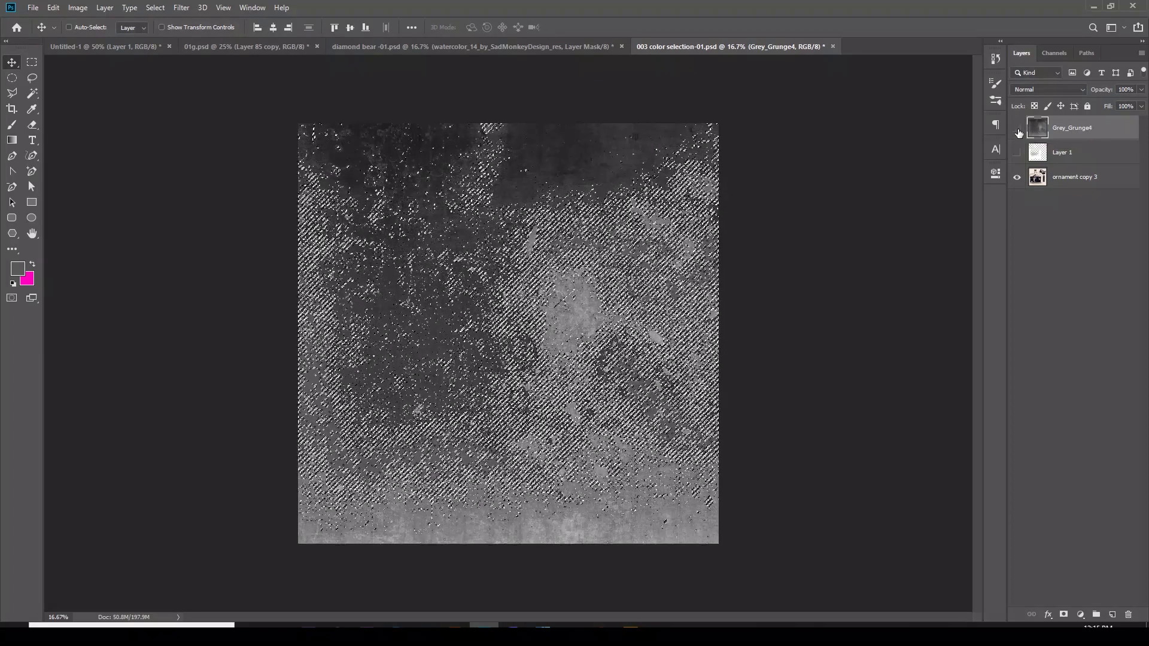
Hide Grey_Grunge4, fill the selection with black on a new layer above ornament copy 3, and deselect
left_click(1017, 128)
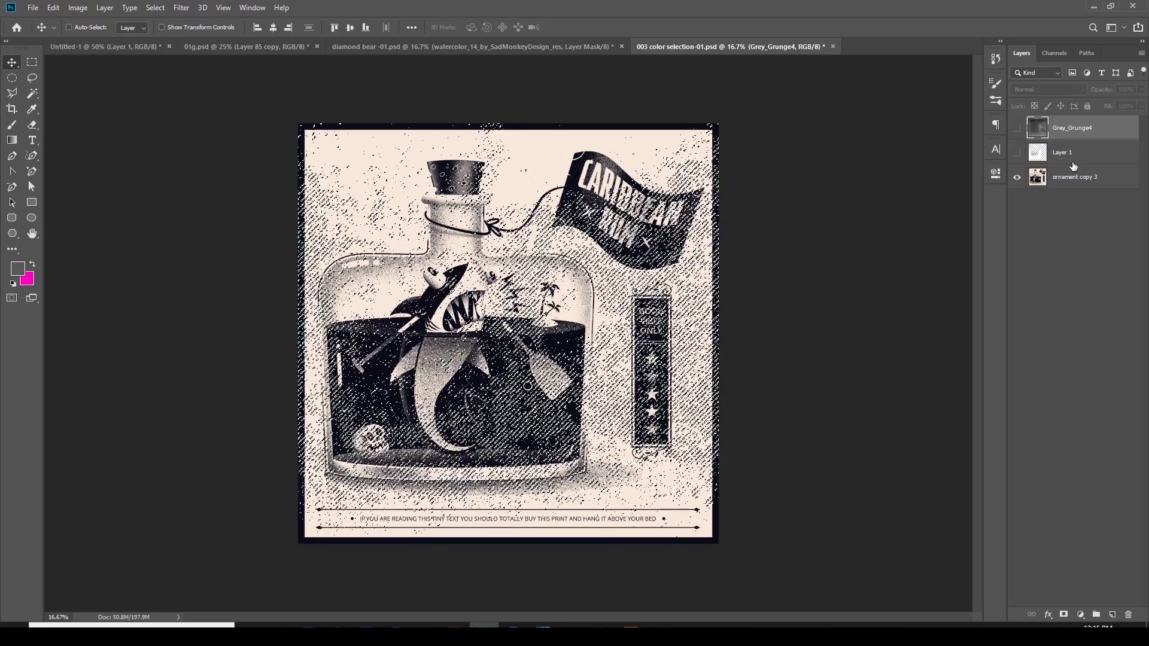
left_click(1077, 177)
left_click(1112, 613)
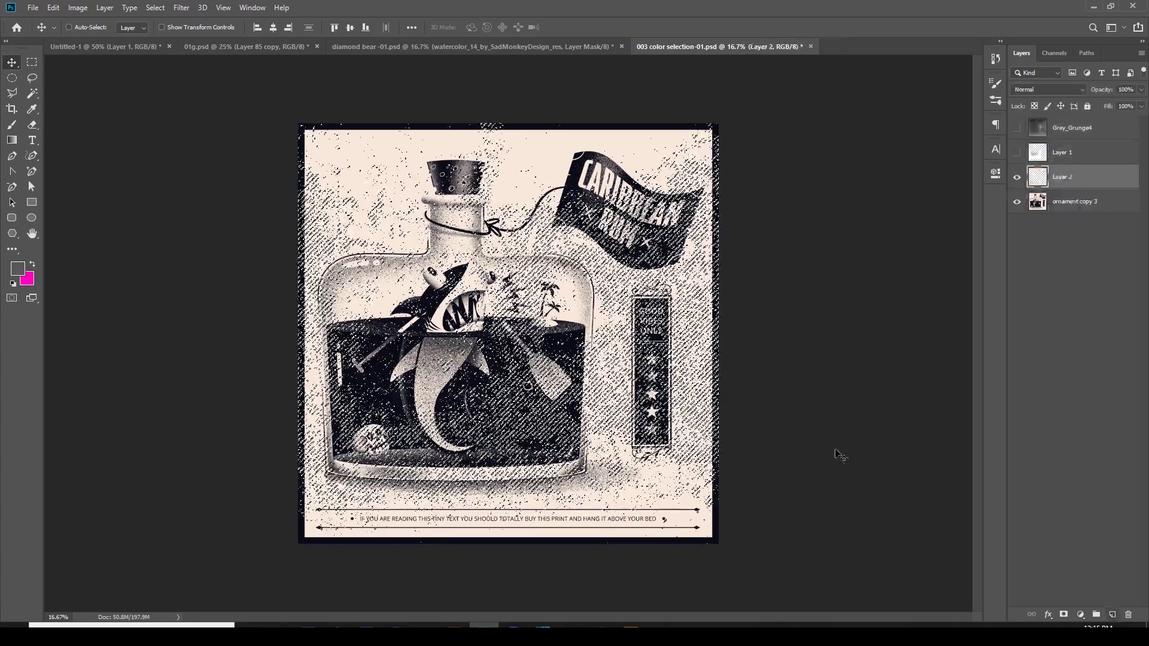
key("d")
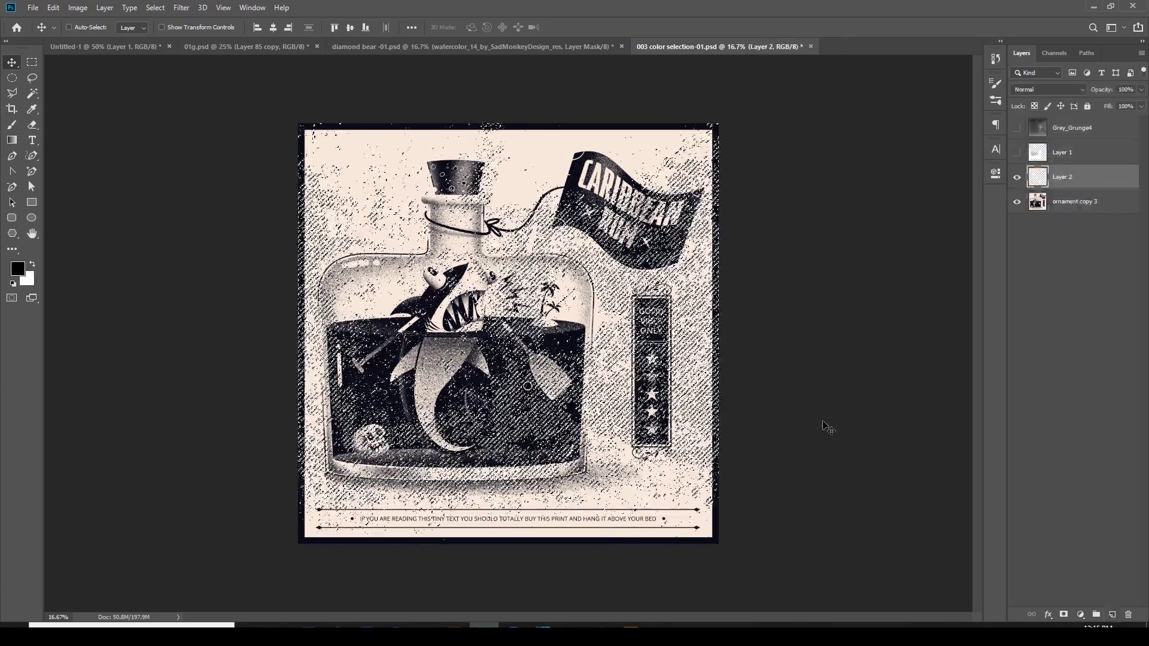
key("alt+BackSpace")
key("ctrl+d")
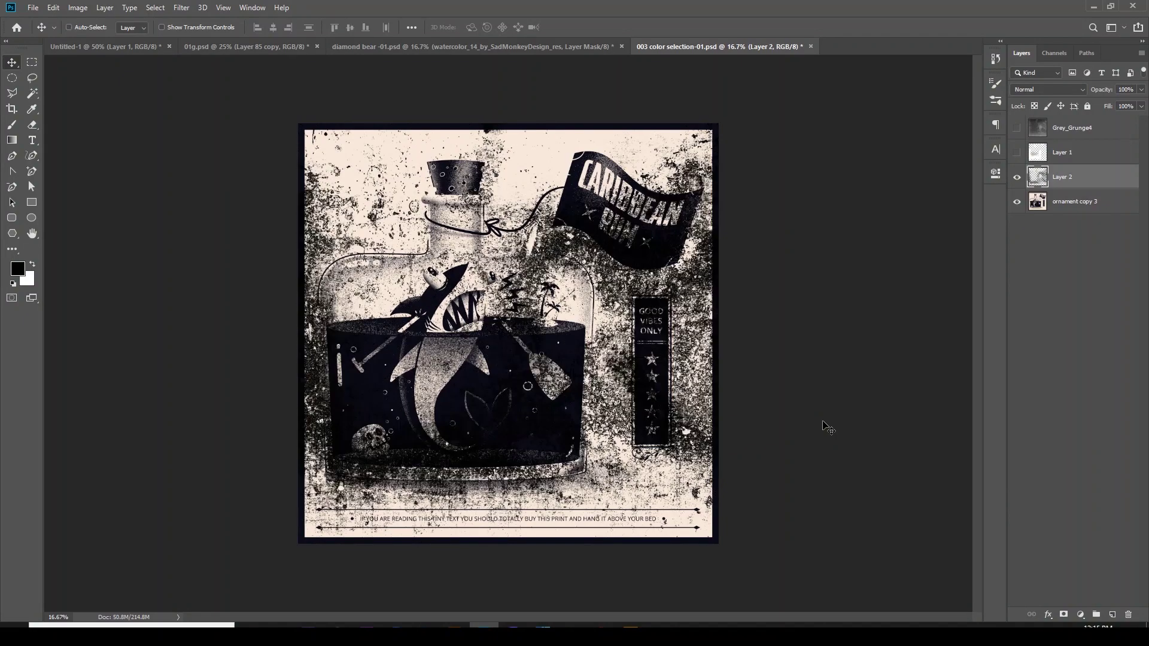
Shift the black grunge texture slightly over the bottle illustration, inspect it close up and hide its layer
mouse_move(583, 269)
left_mouse_down()
mouse_move(898, 411)
mouse_move(594, 278)
mouse_move(945, 222)
mouse_move(581, 259)
left_mouse_up()
key("ctrl+plus")
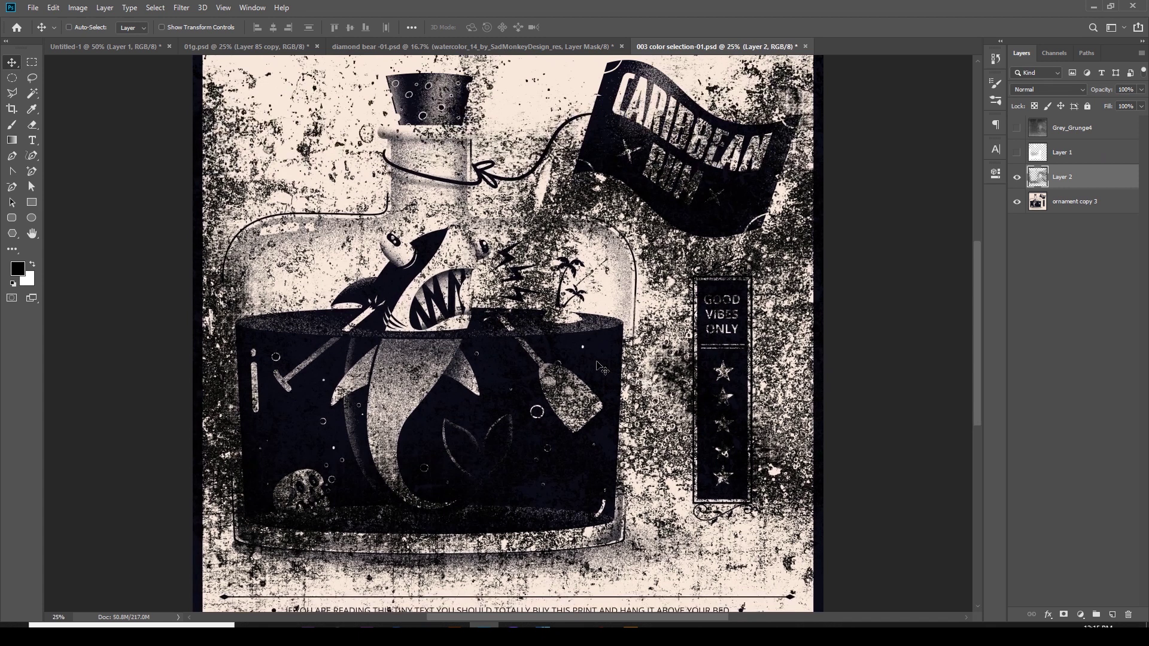
key("ctrl+minus")
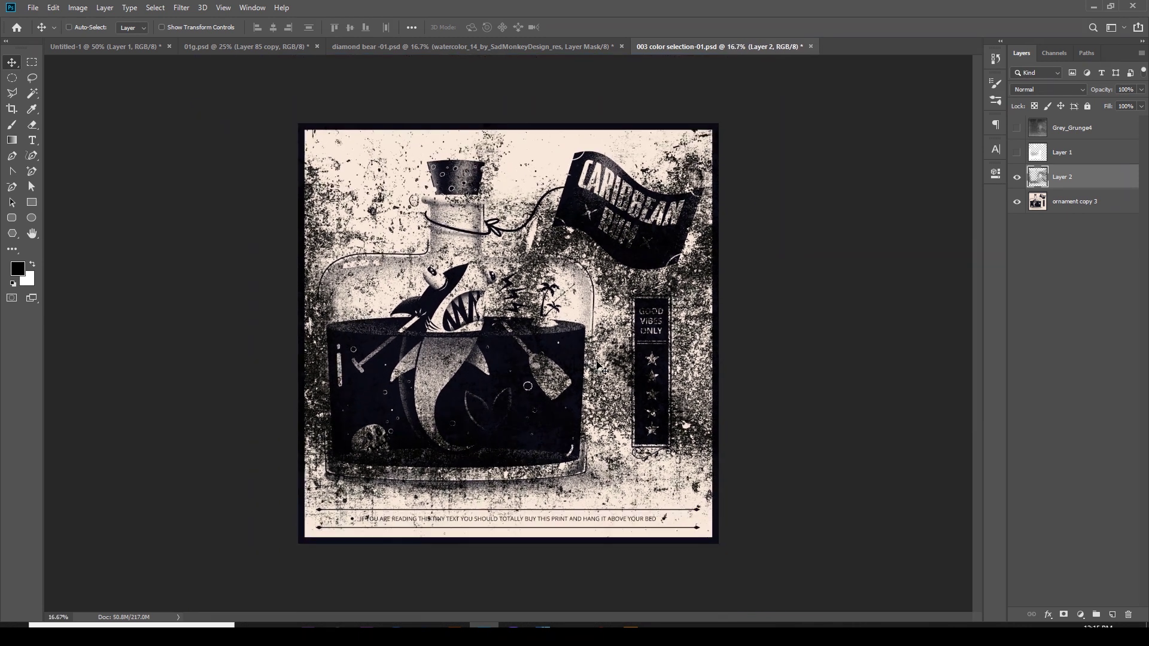
left_click(1017, 177)
Show Grey_Grunge4 and create a Color Range selection from a sampled gray tone with fuzziness 2
left_click(1071, 128)
left_click(1017, 127)
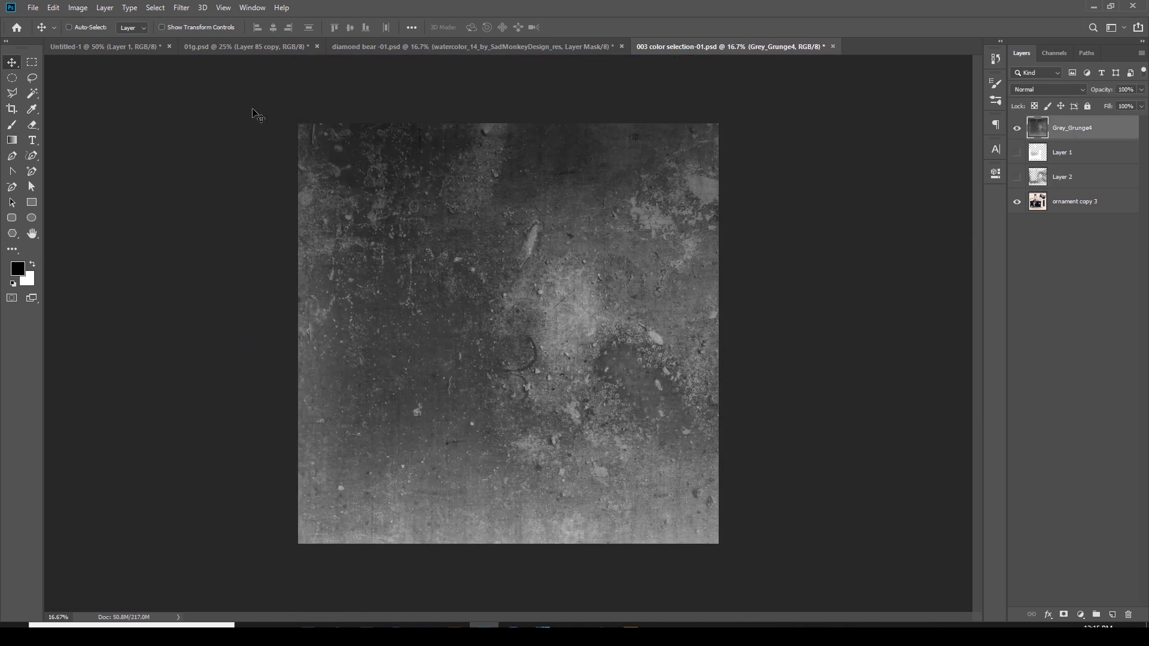
left_click(155, 7)
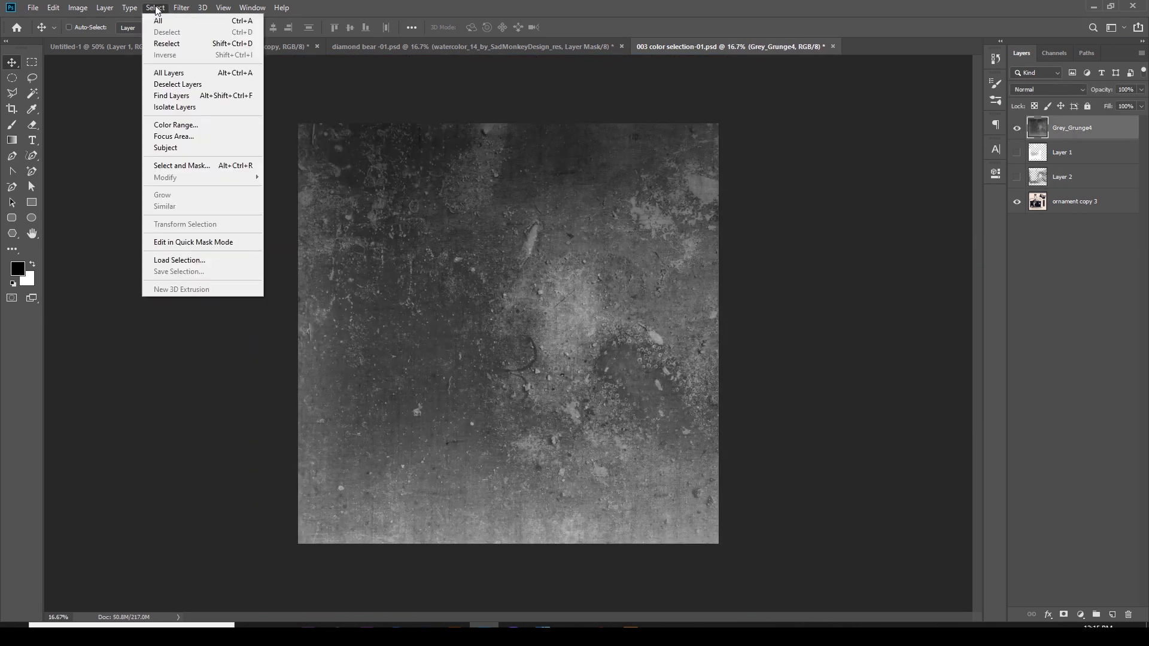
left_click(205, 130)
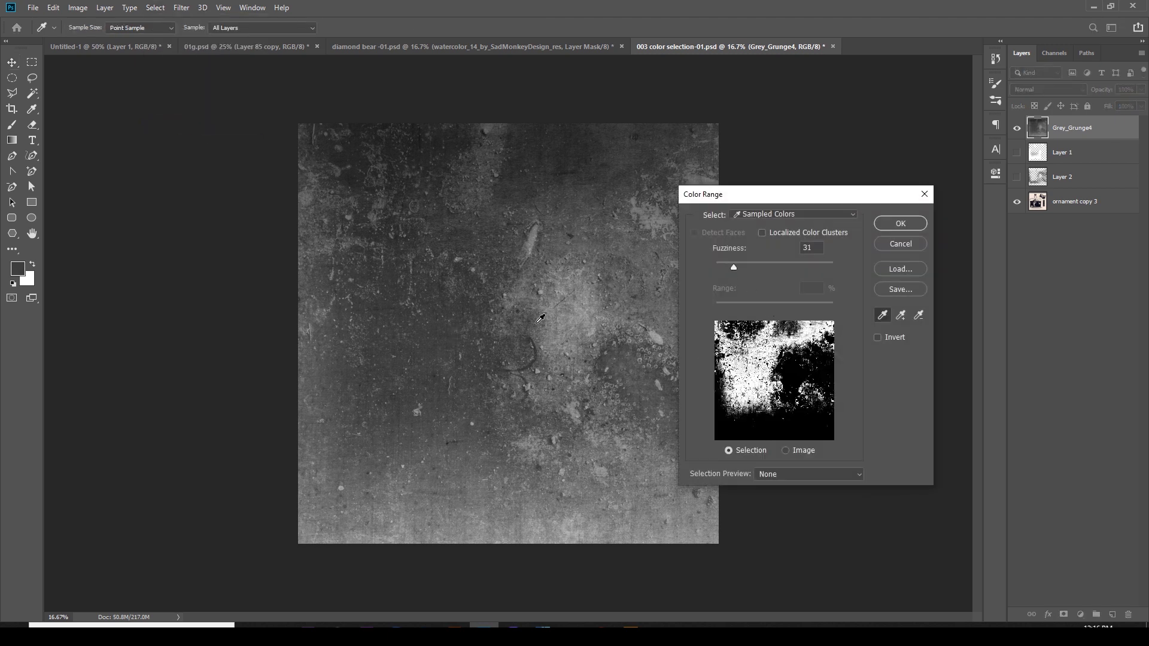
left_click(498, 348)
left_click_drag(718, 262, 718, 268)
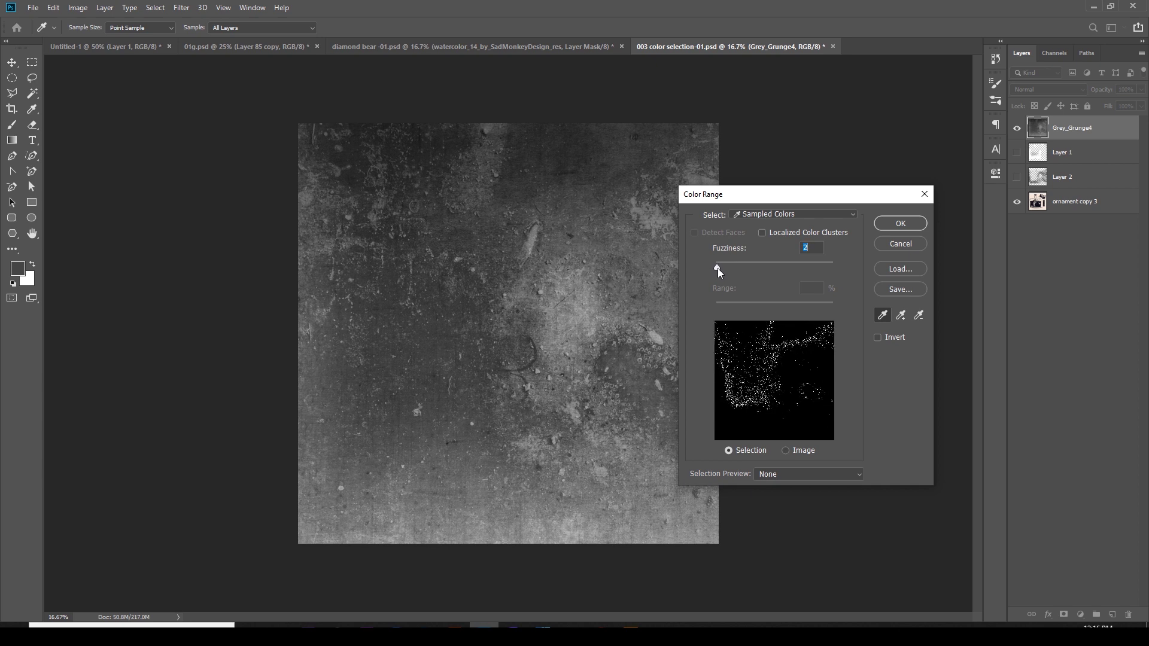
left_click(903, 222)
Hide Grey_Grunge4 and fill the finer grunge selection with black on another new layer directly above ornament copy 3
left_click(1014, 130)
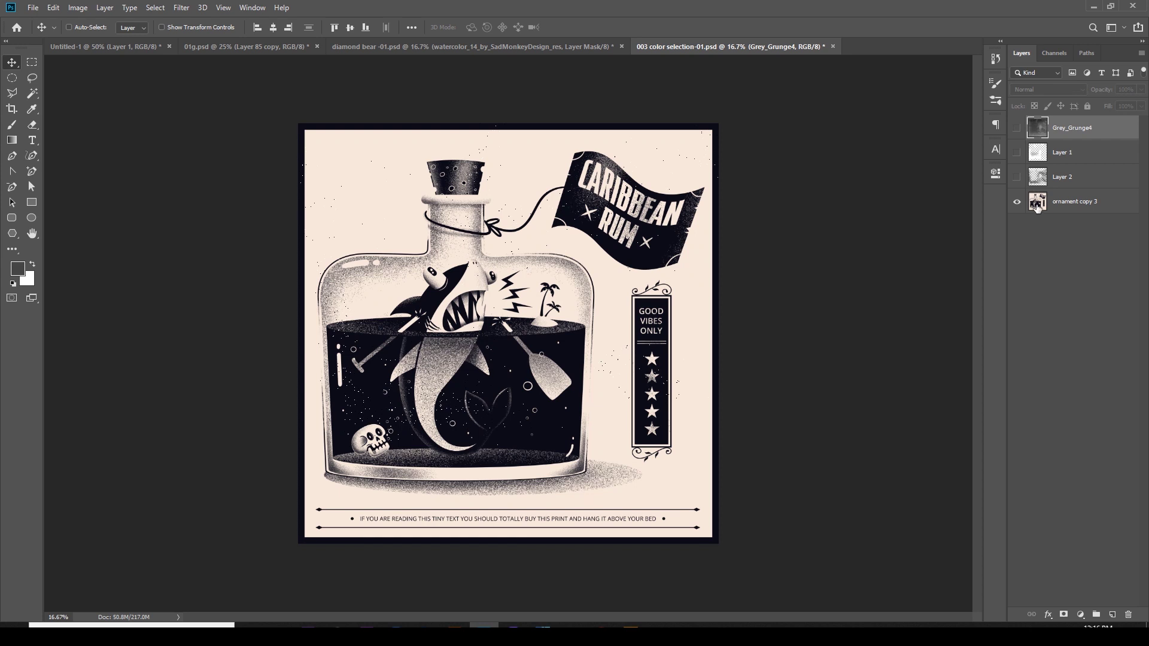
left_click(1041, 207)
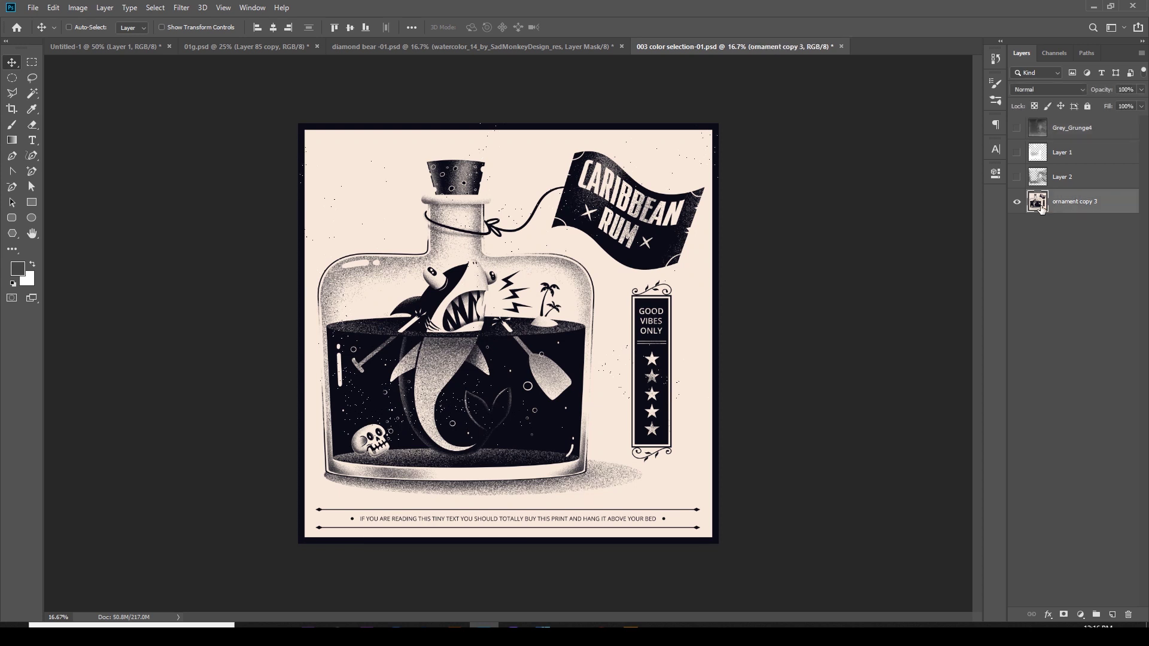
left_click(1112, 615)
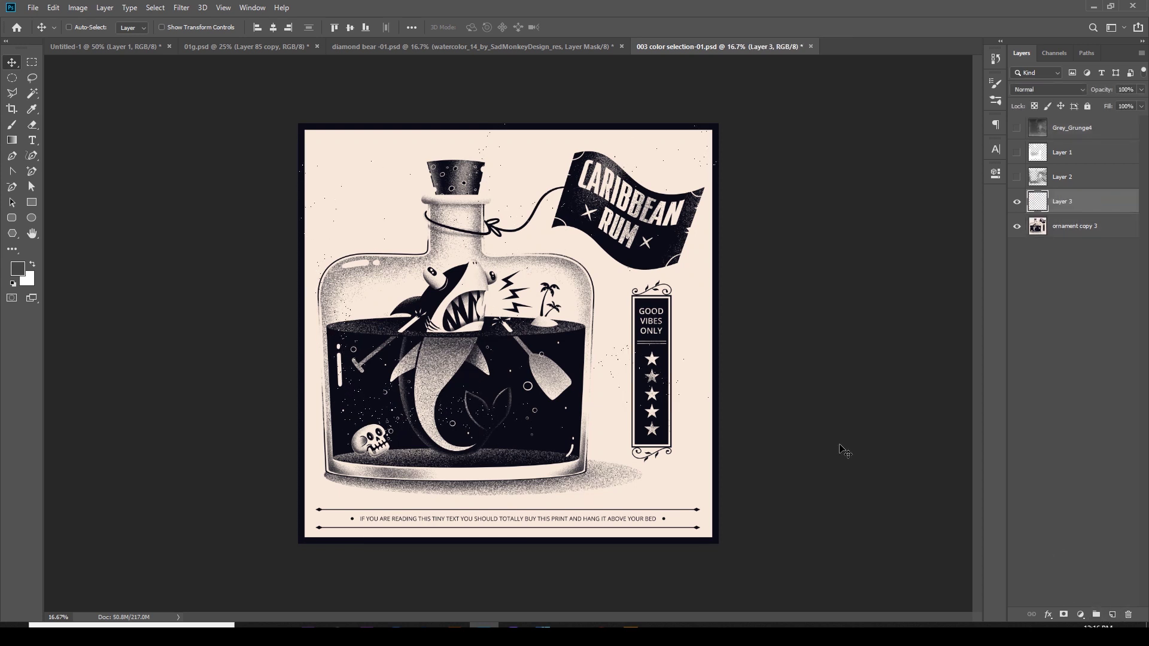
key("d")
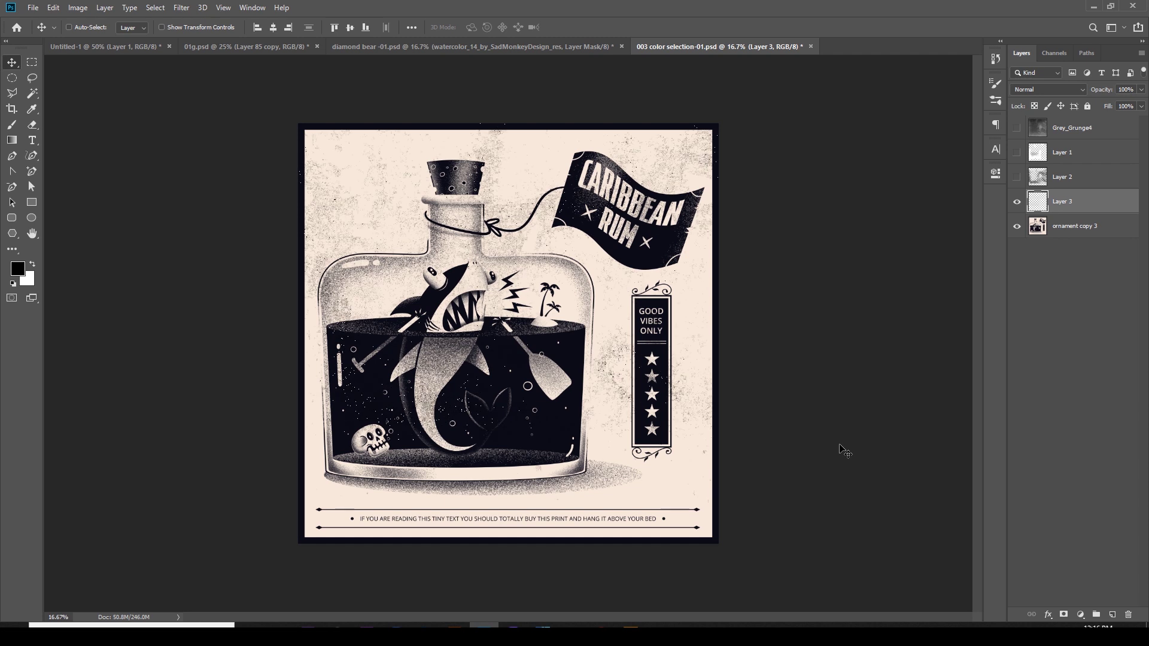
key("ctrl")
Examine the subtle black grain across the bottle illustration at close range, toggling Layer 3's visibility to compare
key("ctrl+plus")
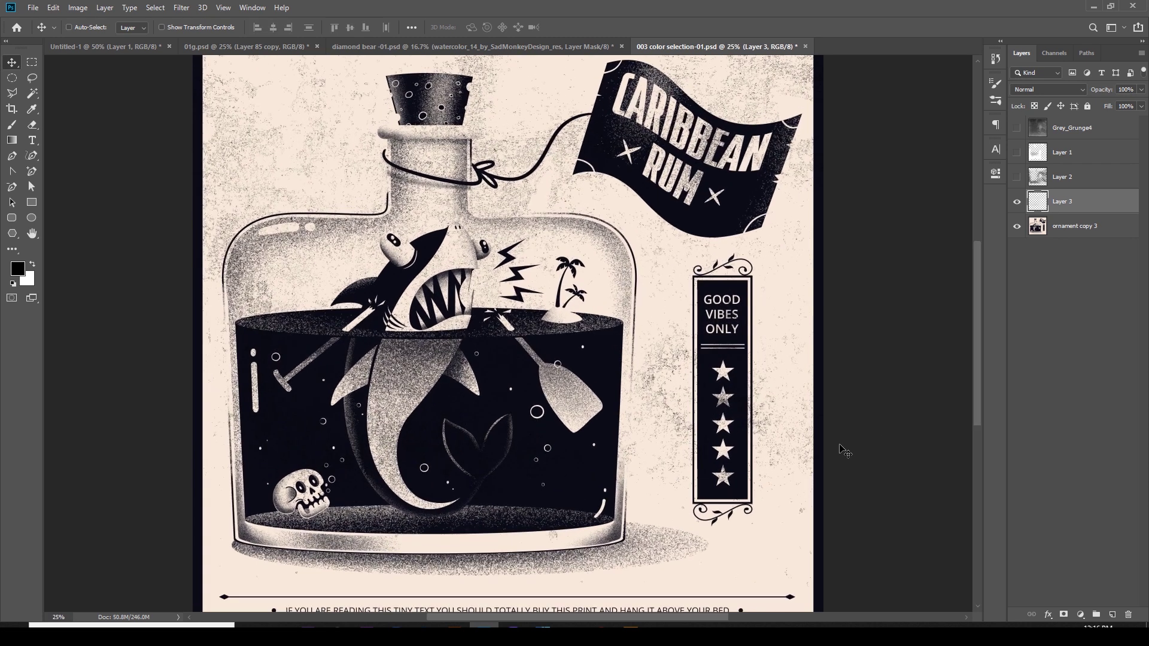
scroll(845, 451, "up", 3)
key("ctrl+plus")
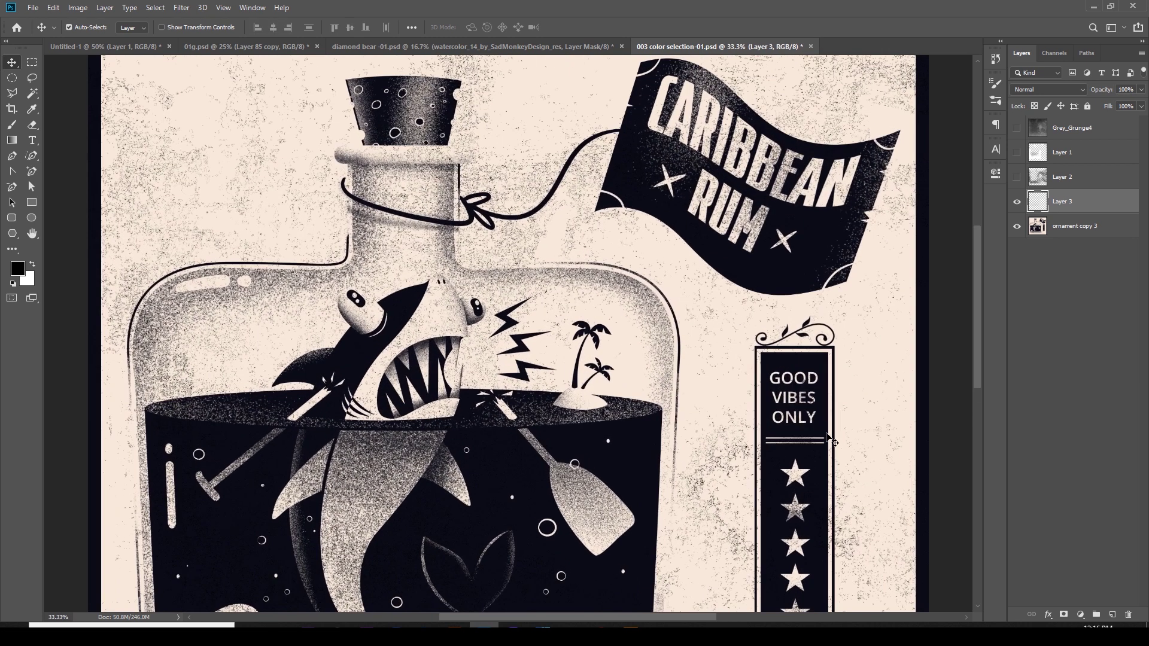
scroll(555, 278, "up", 5)
scroll(555, 278, "down", 2)
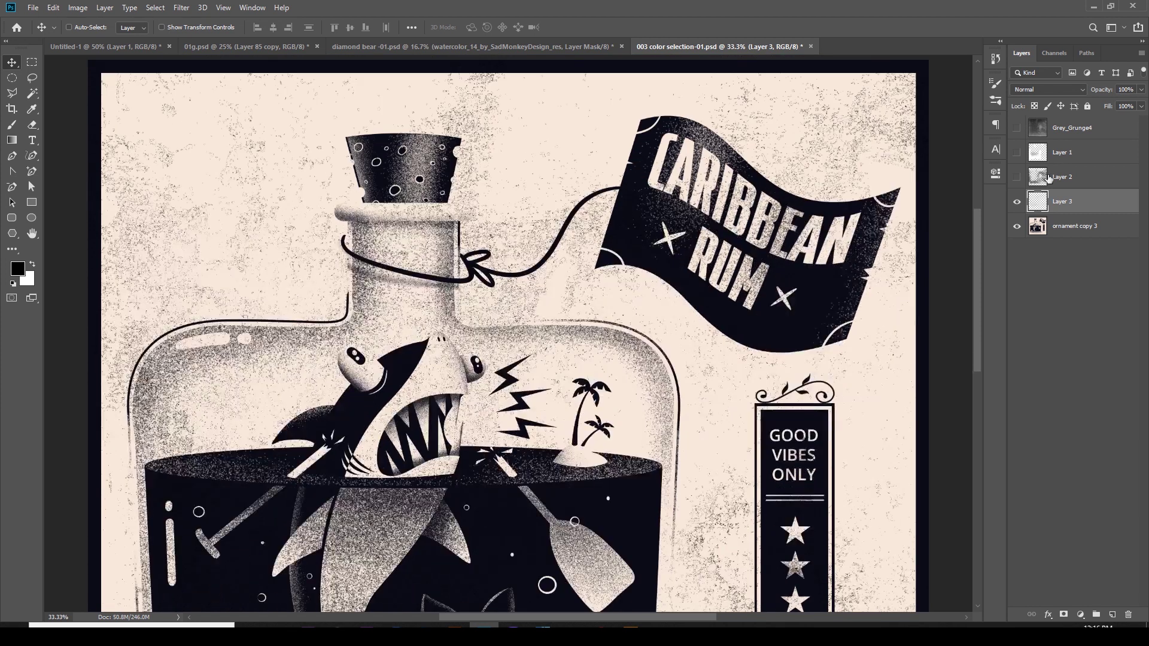
left_click(1018, 202)
scroll(381, 405, "down", 5)
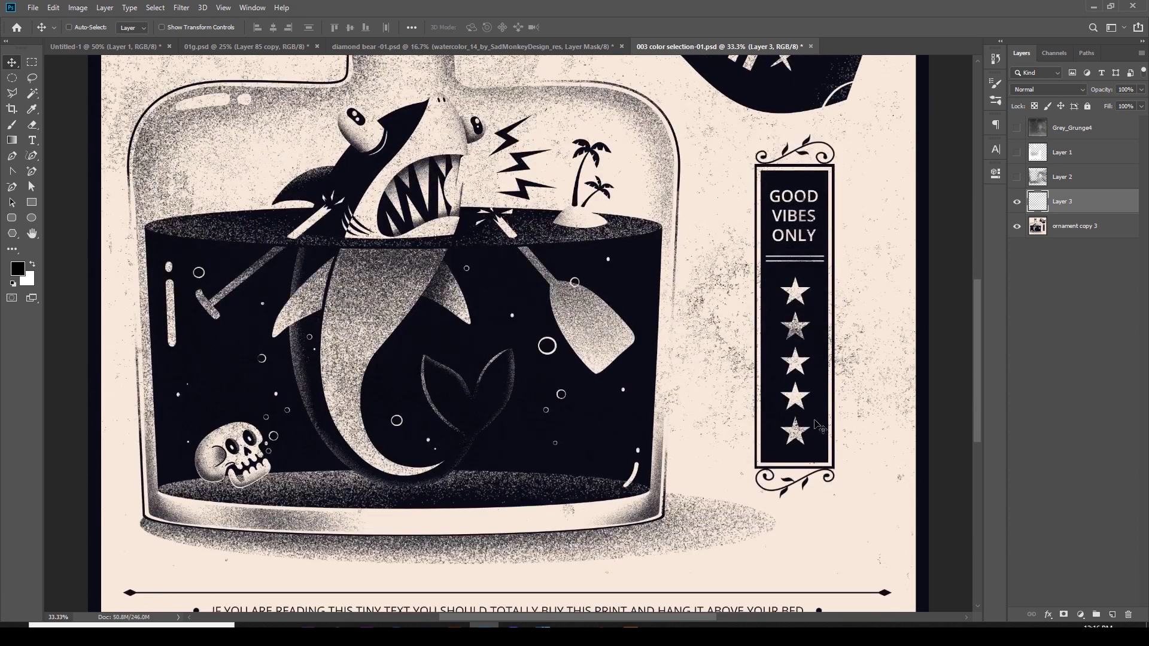
key("ctrl+minus")
scroll(820, 427, "up", 2)
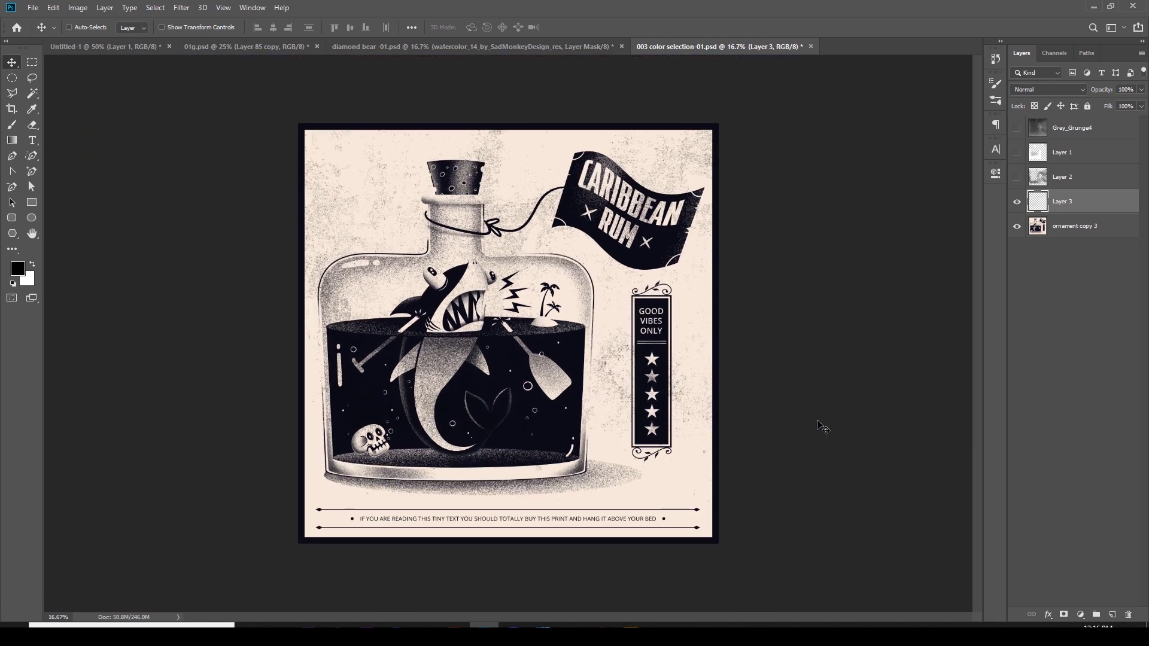
Compare the textures of Layer 1 and Layer 3 by toggling them, leaving only Layer 3 shown and selected
left_click(1017, 202)
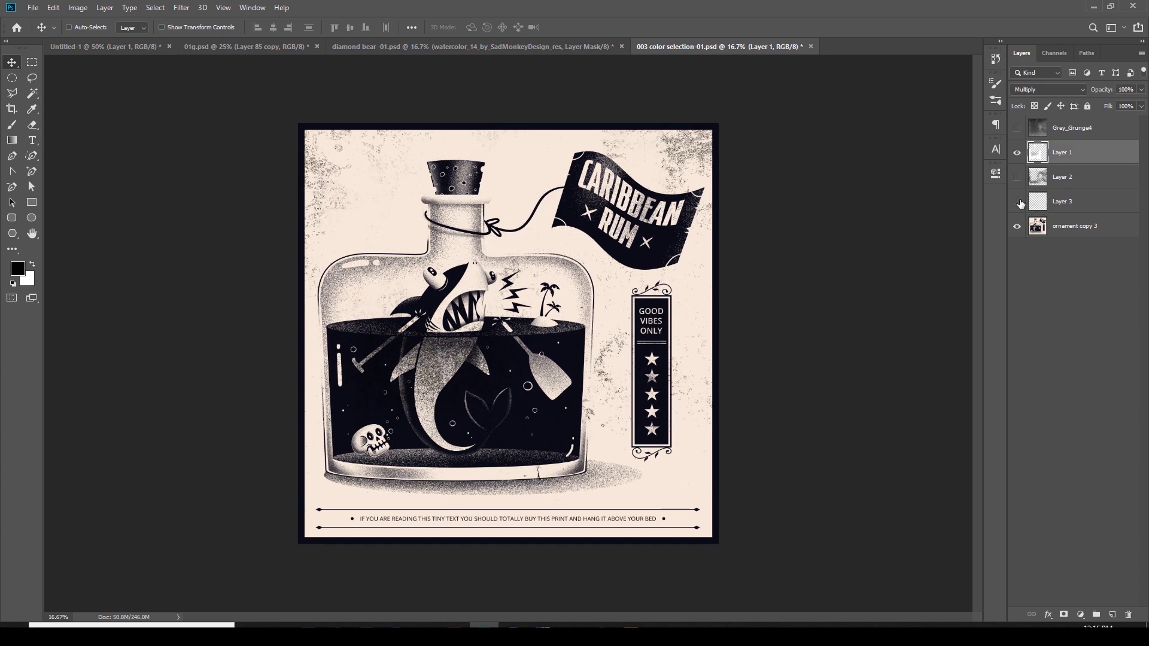
left_click(1017, 202)
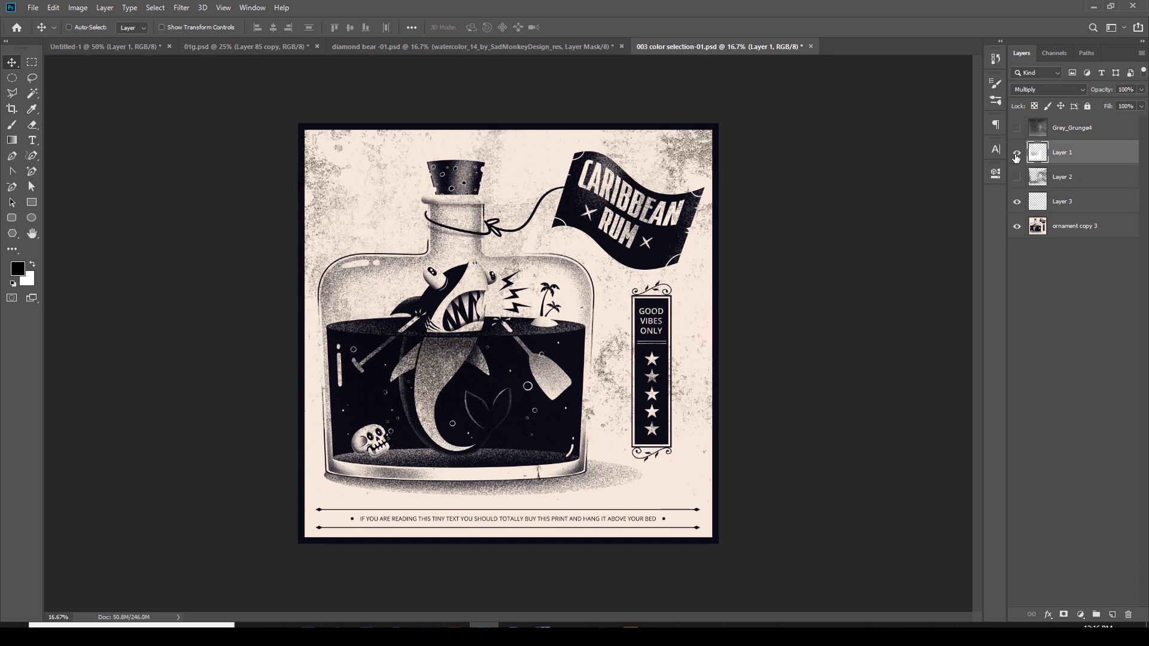
left_click(1016, 154)
left_click(1032, 210)
double_click(1031, 209)
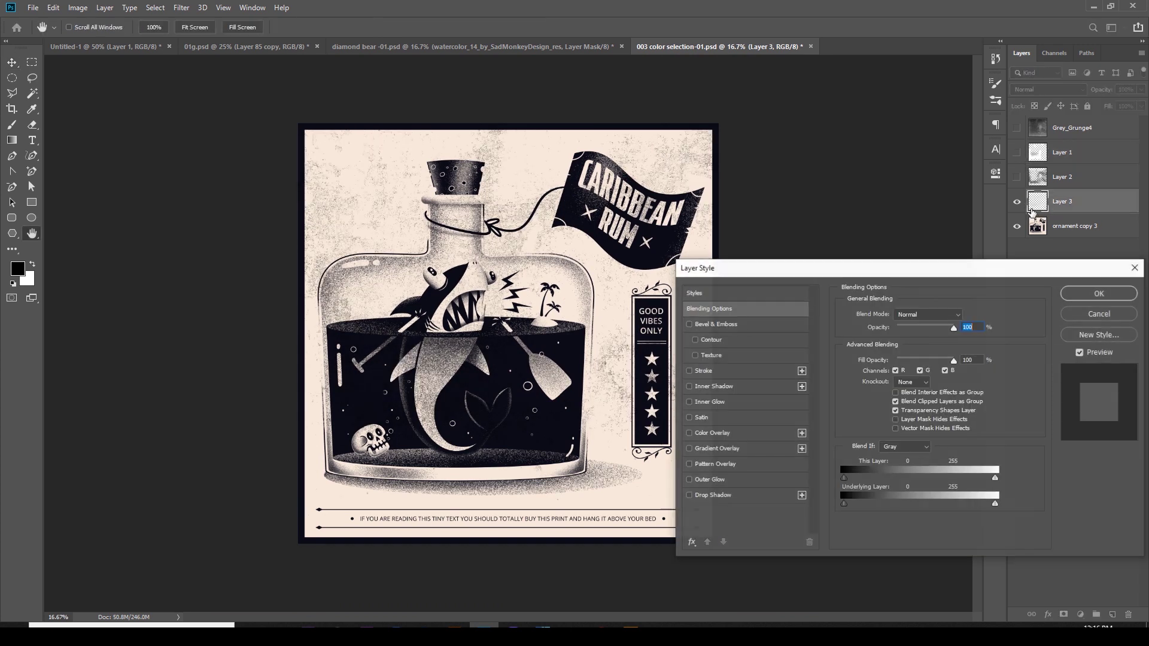
key("Escape")
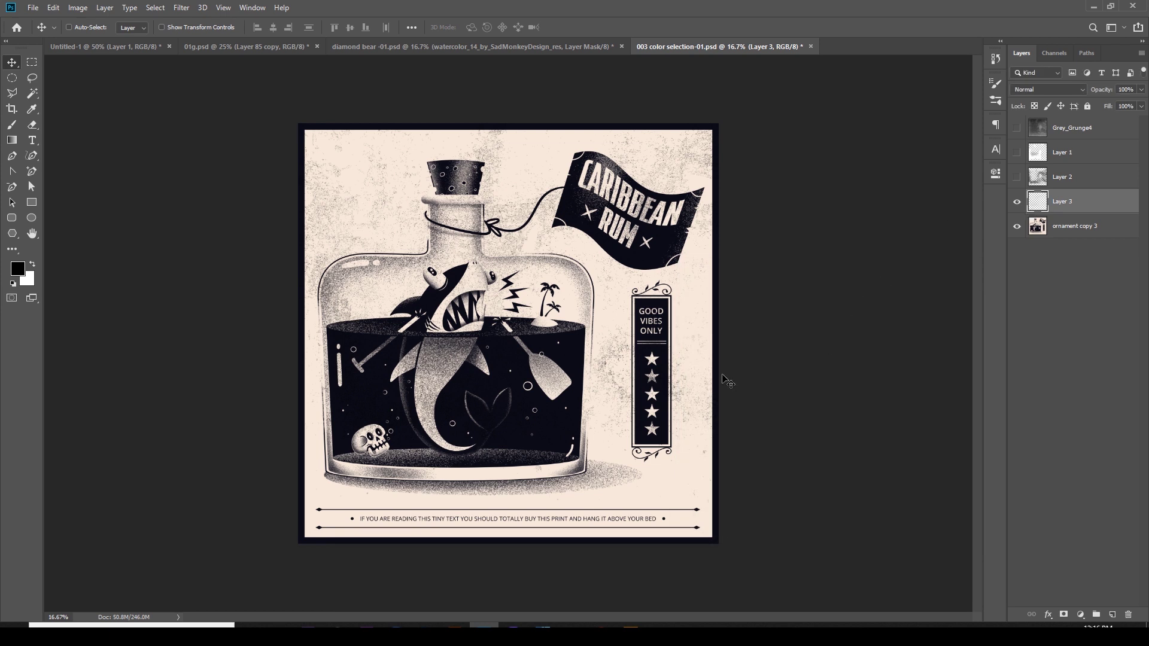
Set the Color Range fuzziness to 28 for the peeling paint texture on layer 7 and create the selection
left_click(1025, 129)
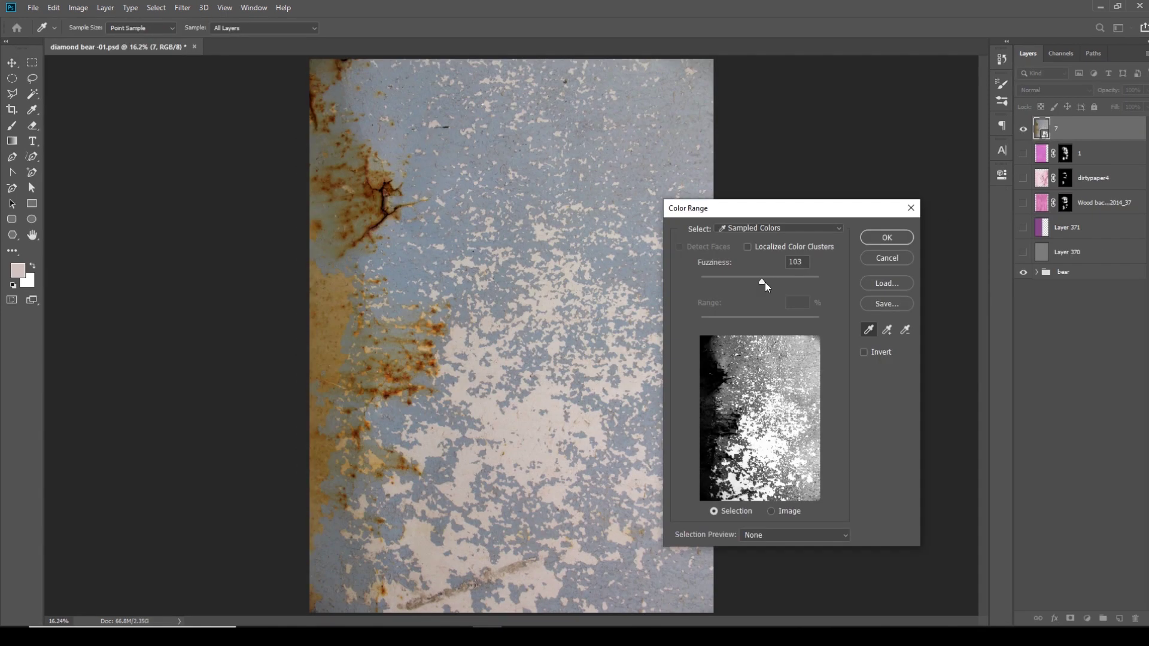
left_click_drag(765, 282, 717, 292)
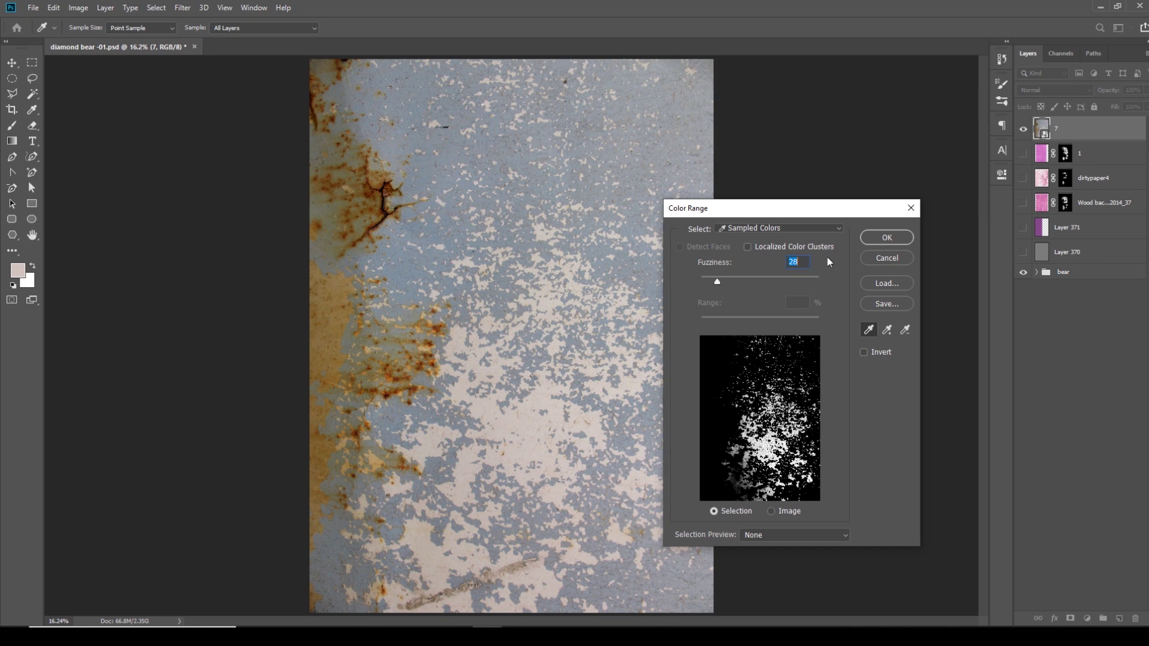
left_click(886, 237)
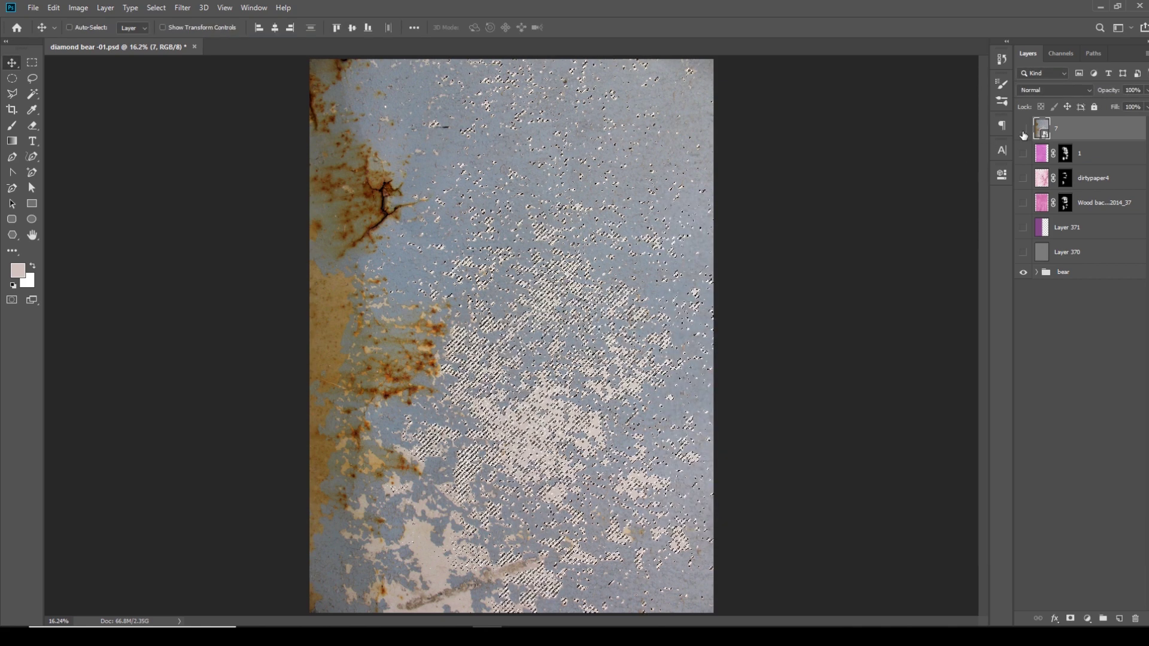
Hide layer 7, copy the selected paint flakes to a new layer and move them over the bear
left_click(1024, 129)
key("ctrl+j")
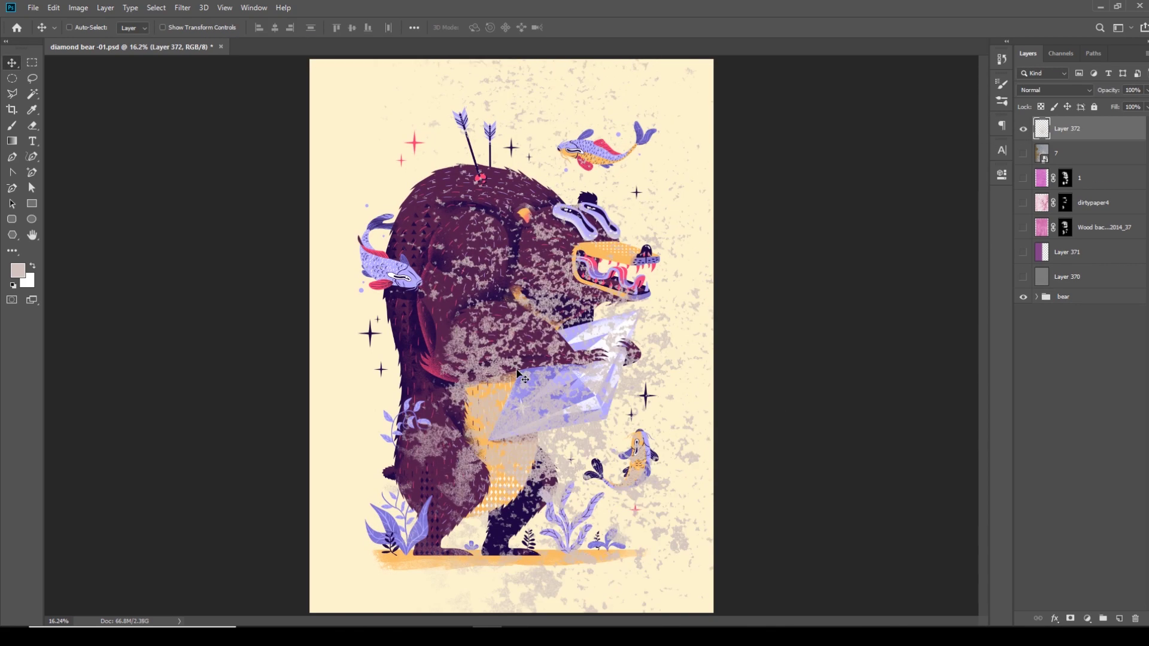
left_click_drag(574, 413, 539, 377)
Examine the extracted paint flakes over the bear close up, toggling Layer 372 off and on
left_click(1023, 130)
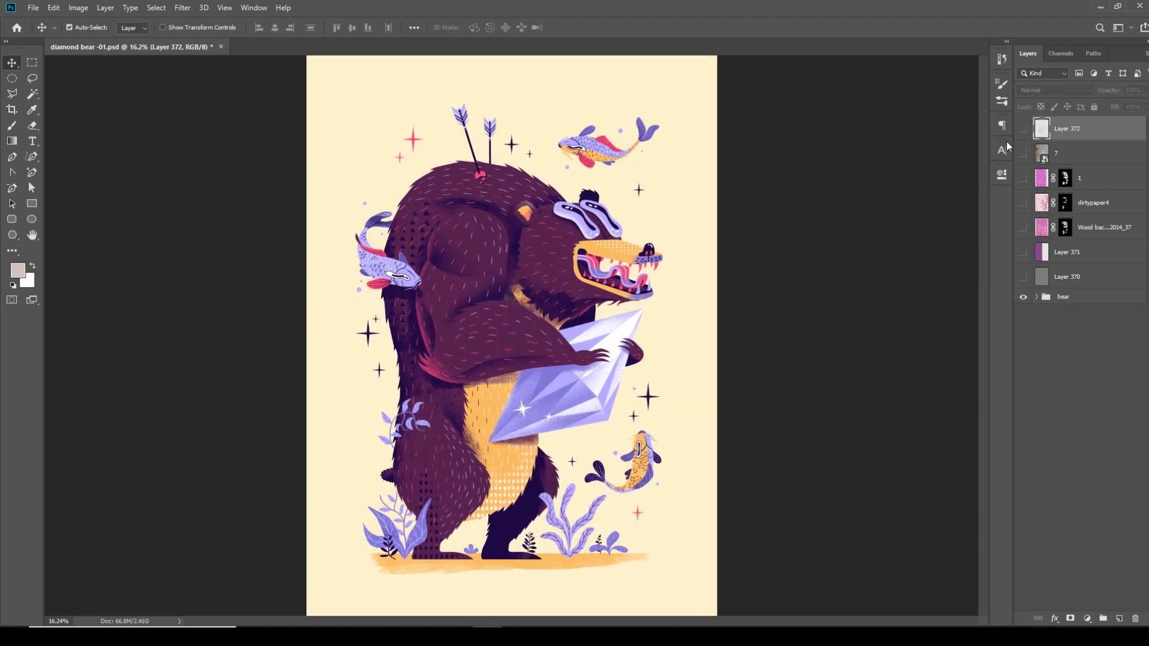
key("ctrl+plus")
key("ctrl+plus")
left_click(1024, 130)
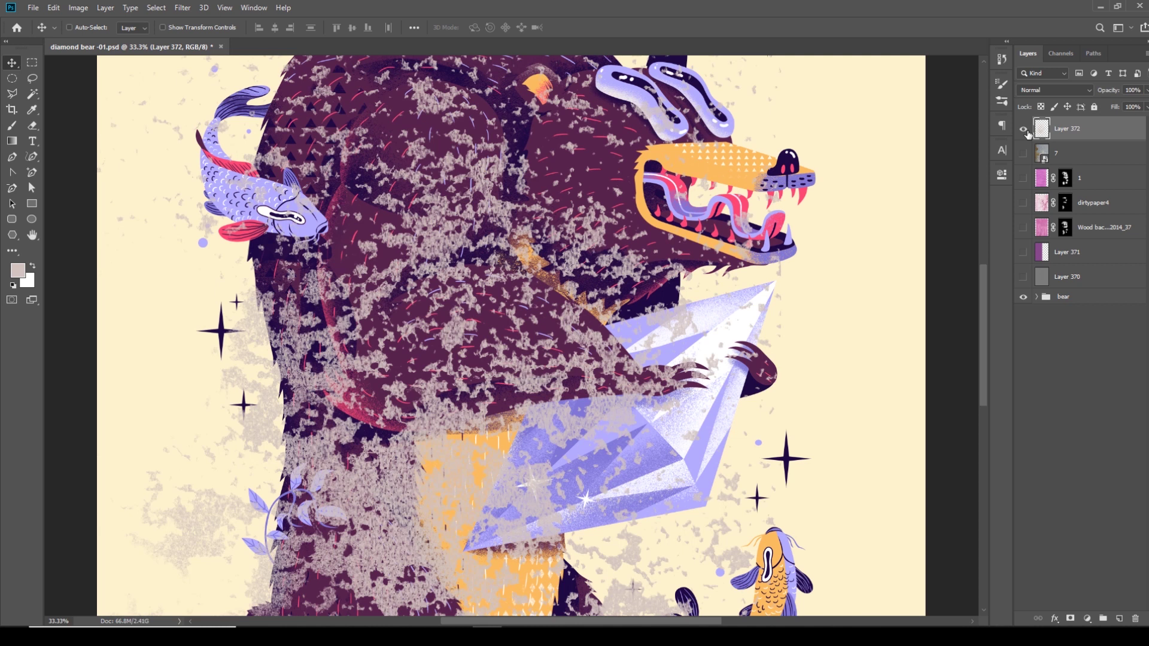
scroll(939, 303, "up", 4)
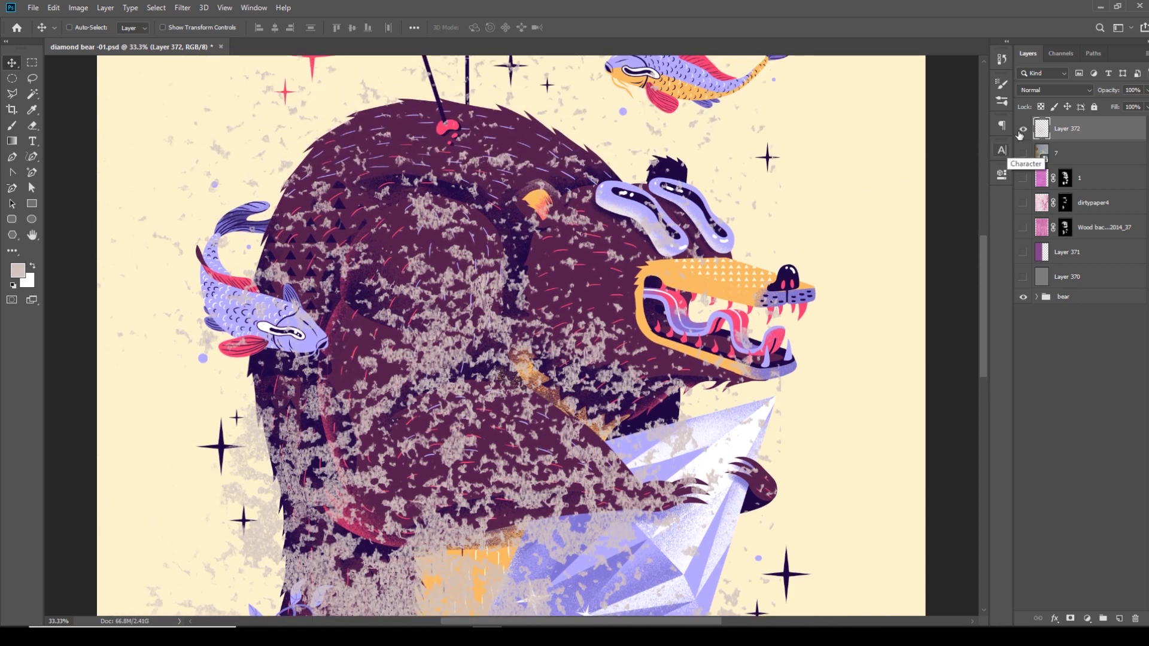
Hide Layer 372 and add a new layer directly above the bear's Layer 22
left_click(1024, 129)
left_click(590, 309, "ctrl")
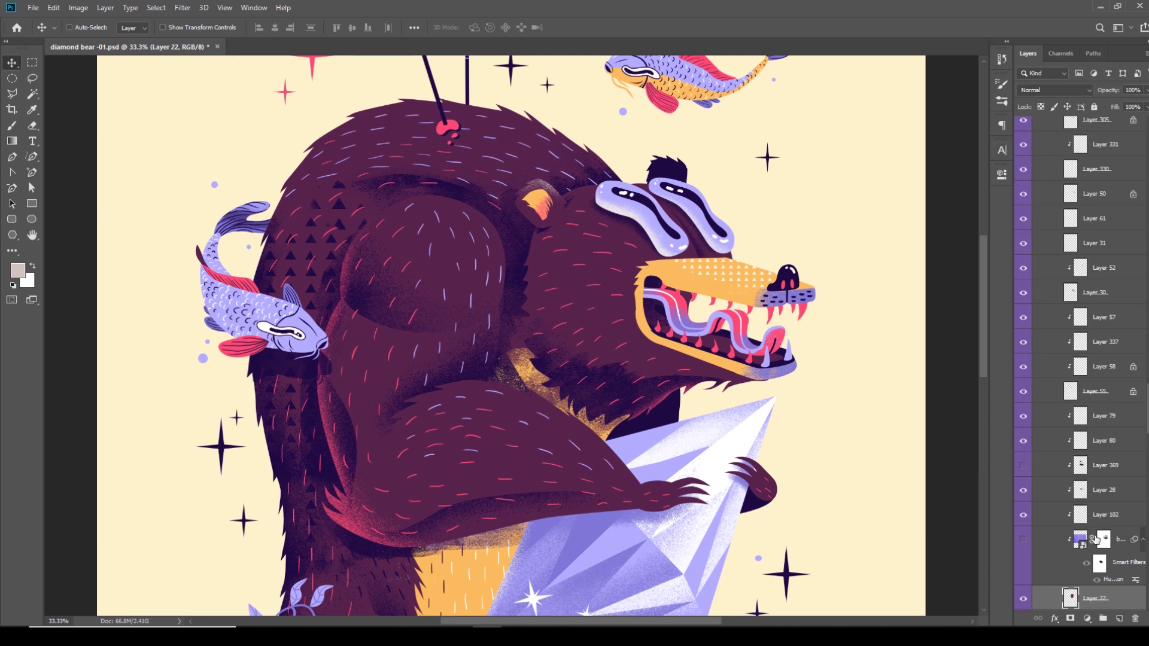
left_click(1119, 618)
Load Layer 372's flakes as a selection, fill the new layer with dark purple sampled from the bear, and deselect
scroll(1140, 153, "up", 15)
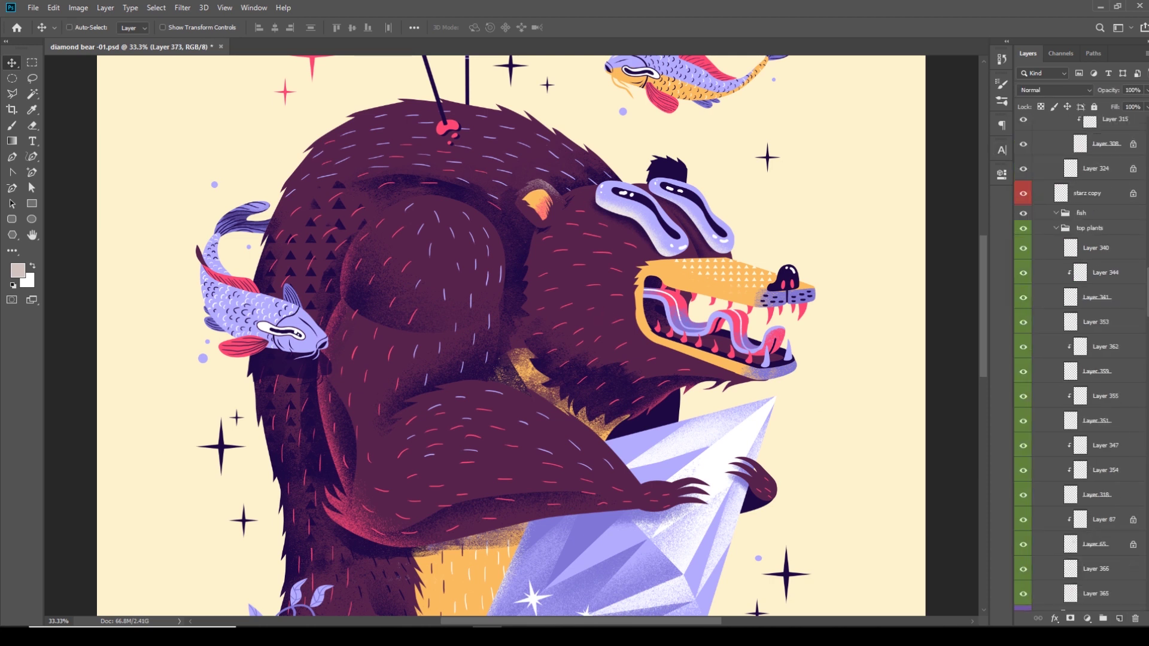
key("i")
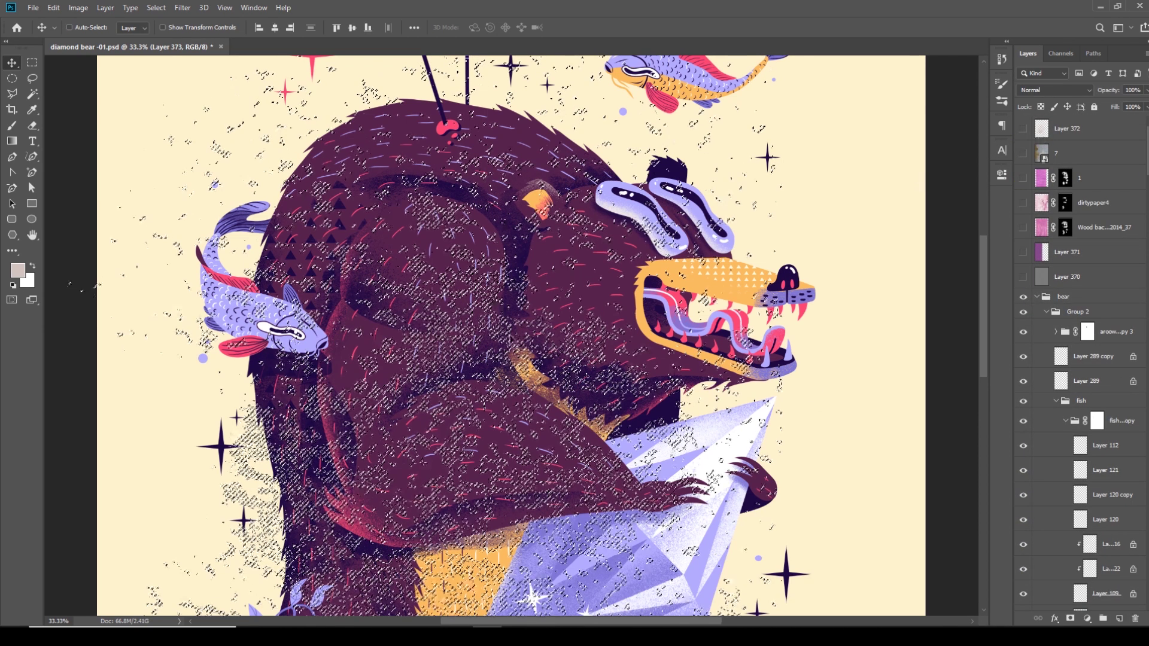
left_click(661, 409)
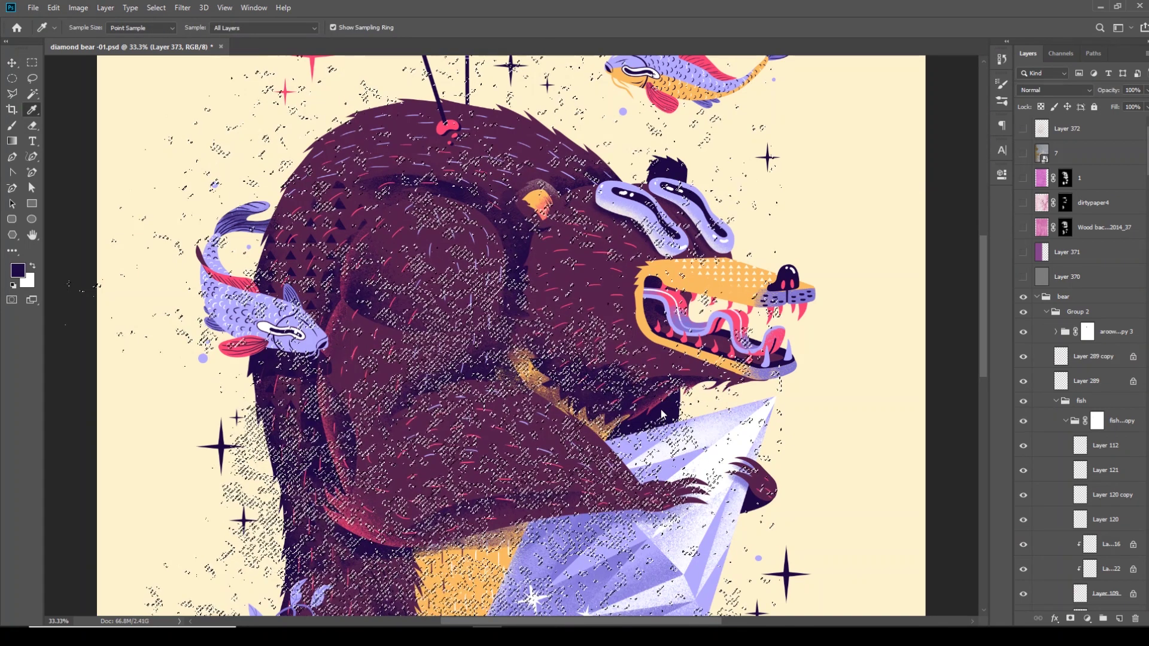
key("v")
key("ctrl")
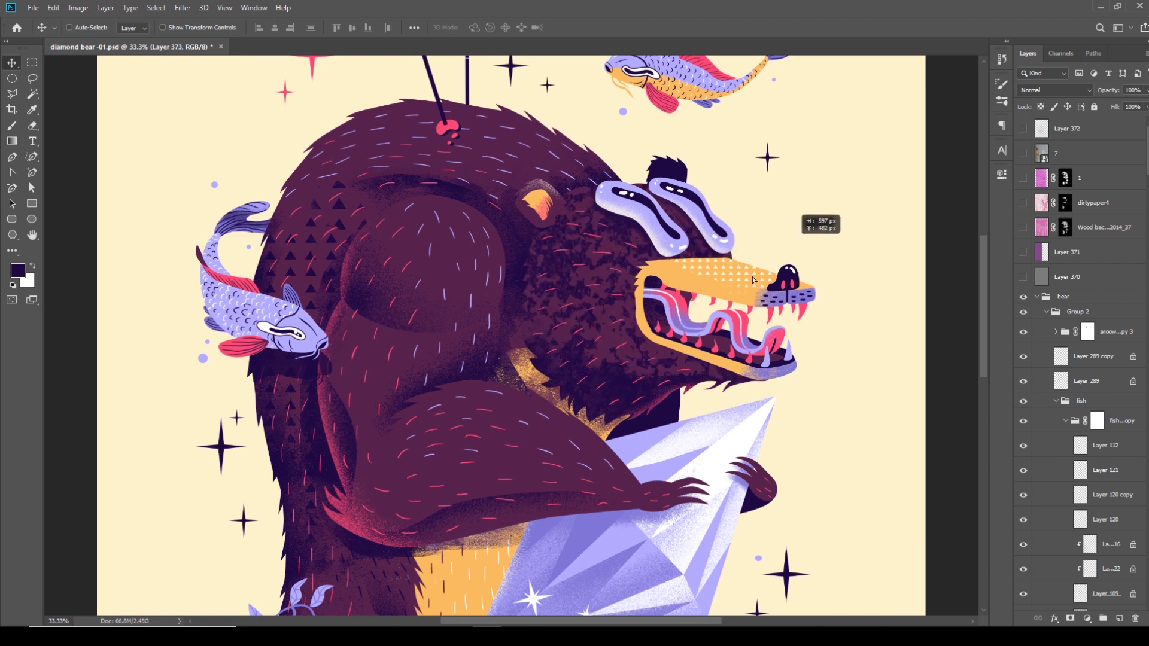
Place the purple flakes over the bear's head and erase them from its upper part, enlarging the eraser to 175 px
left_click(667, 332, "ctrl")
scroll(1093, 429, "down", 2)
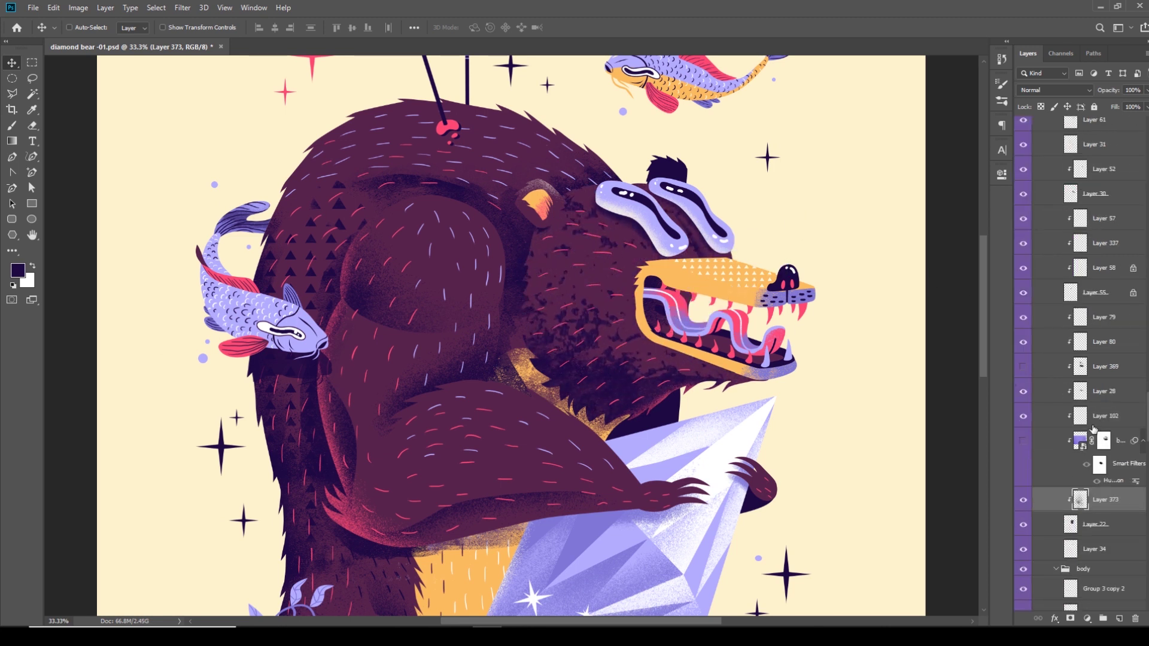
key("e")
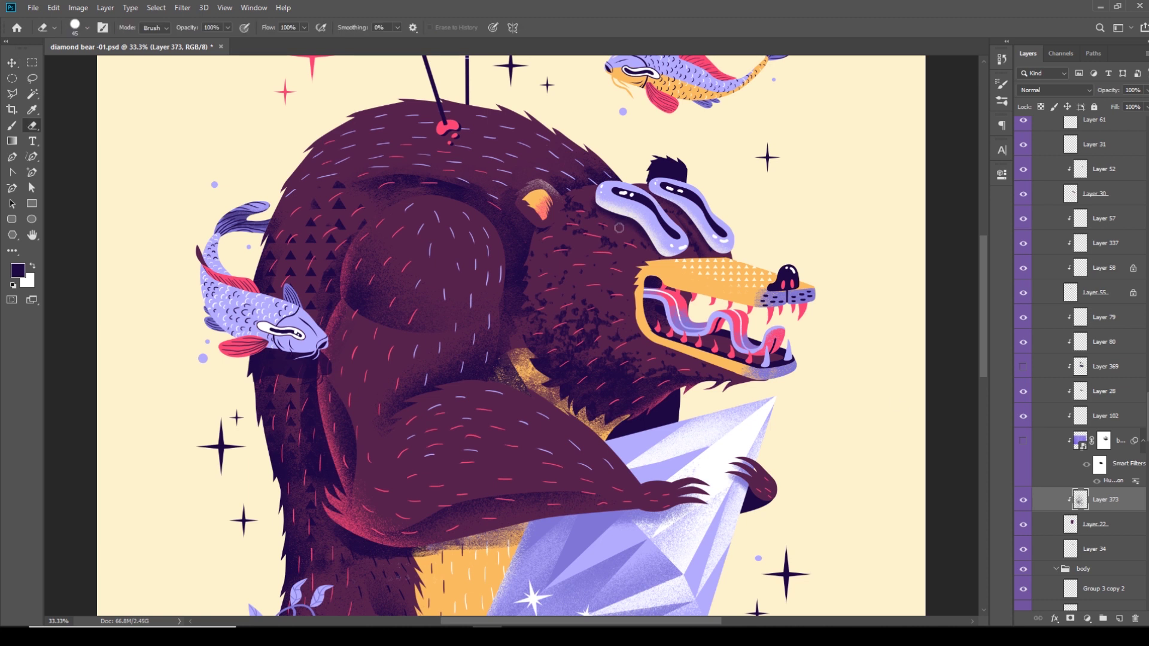
key("bracketright")
key("bracketright")
key("bracketright")
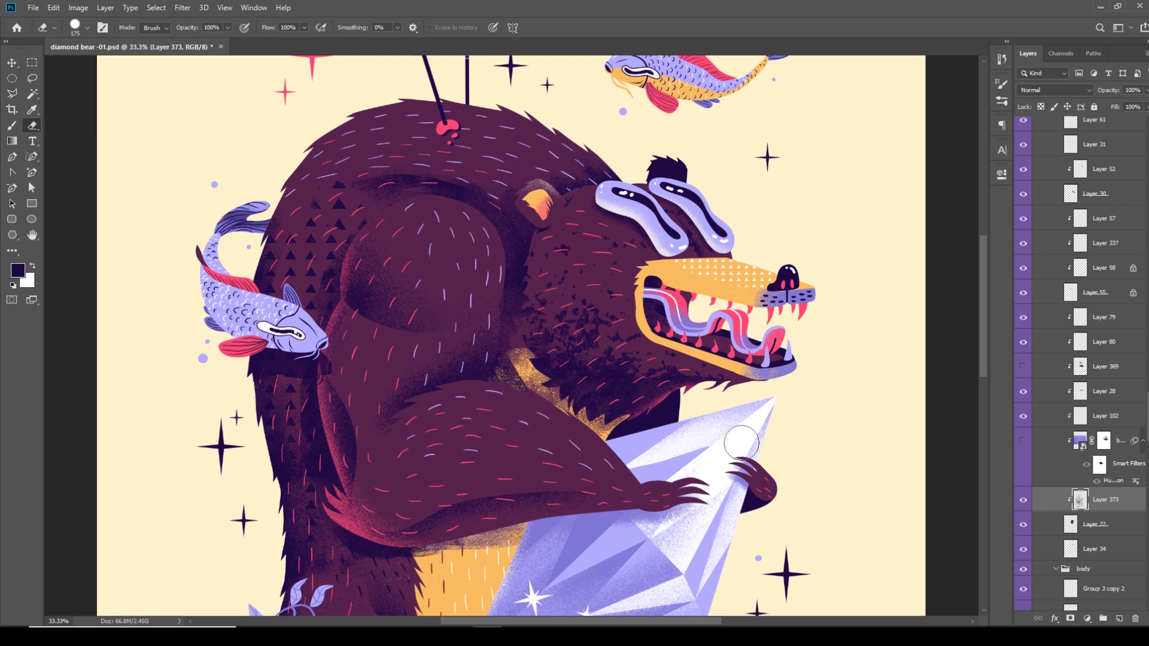
key("v")
Load Layer 372's flakes as a selection and fill them with dark purple on a new layer clipped to the arm's Layer 24
key("ctrl+minus")
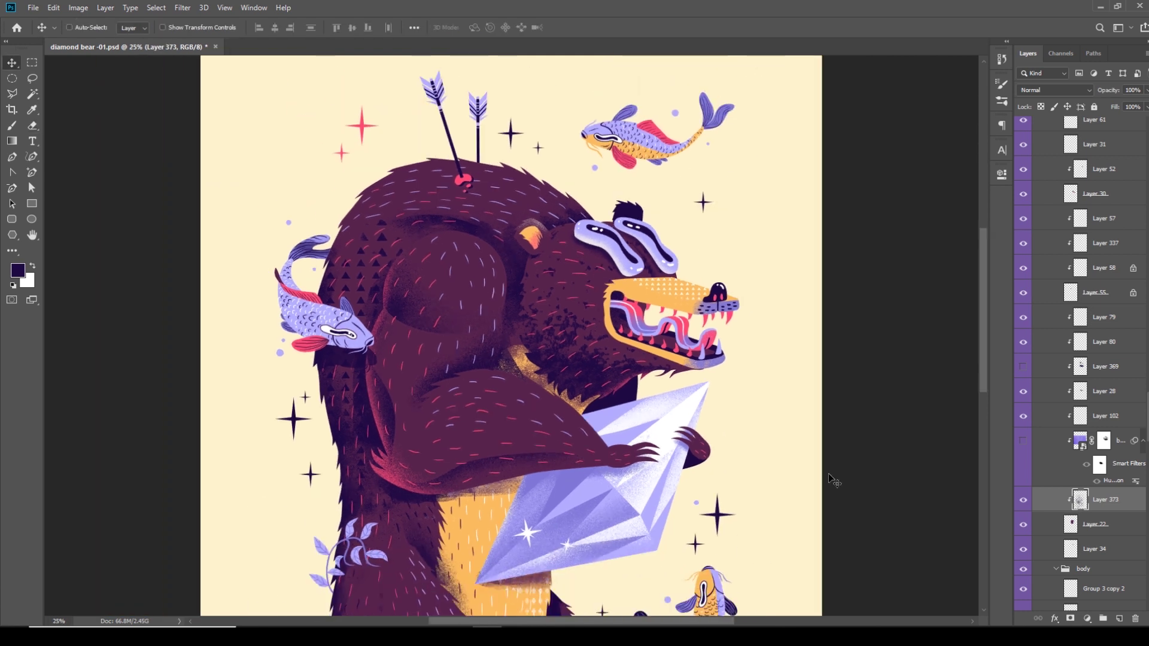
left_click(414, 383, "ctrl")
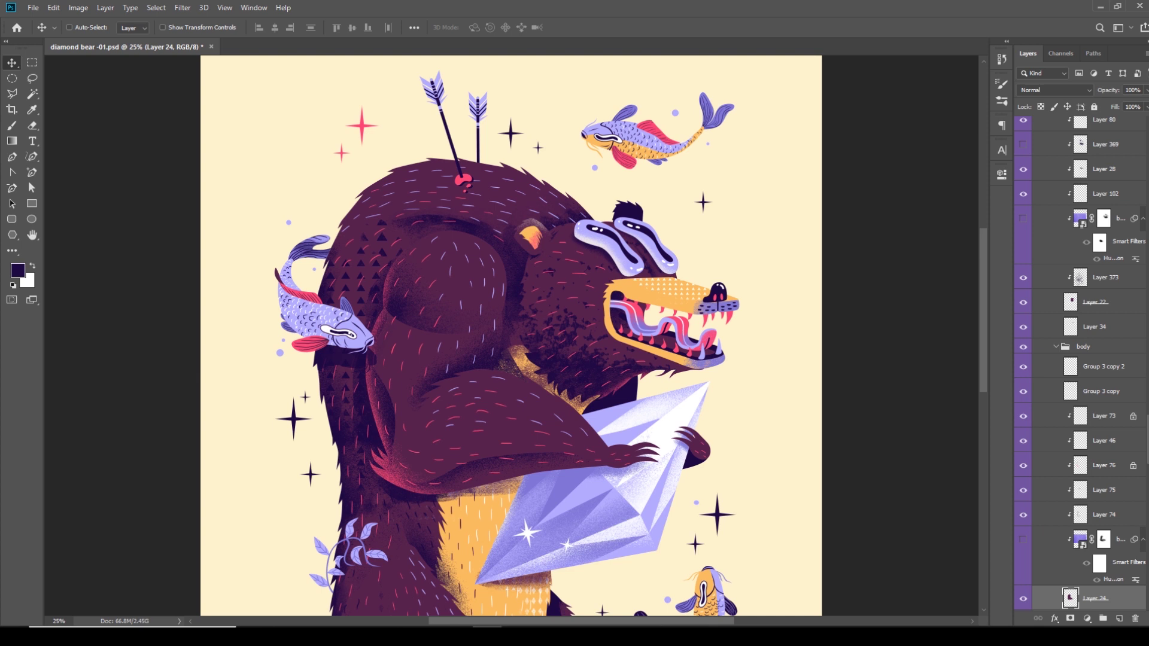
scroll(1040, 139, "up", 15)
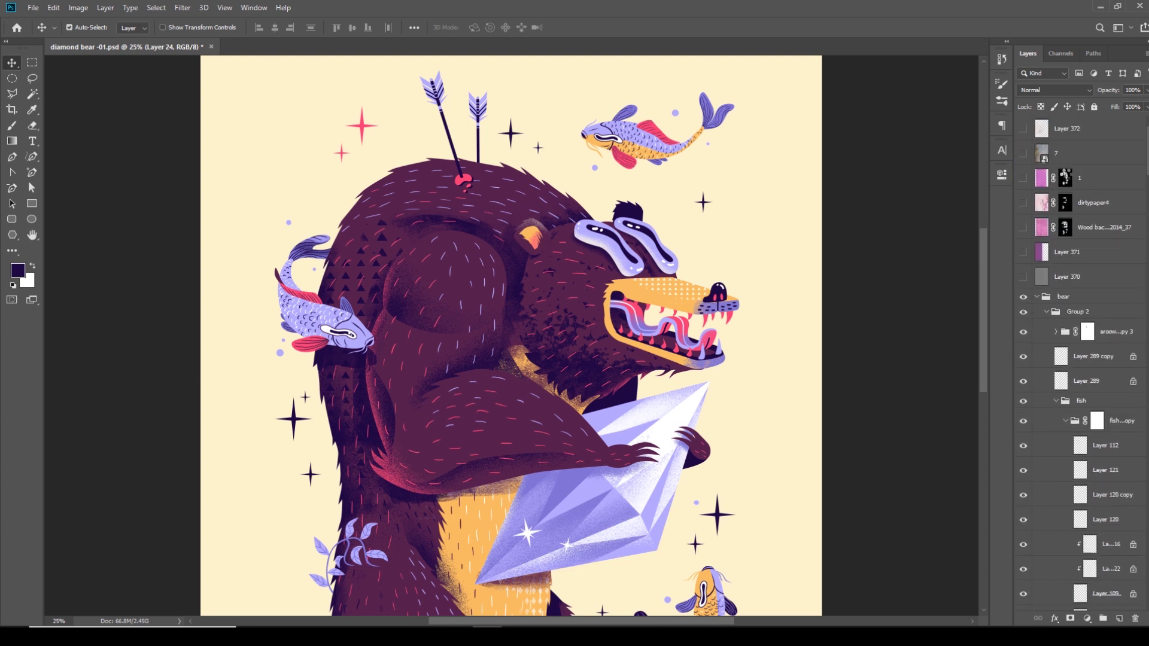
left_click(1023, 154)
scroll(1066, 299, "down", 10)
scroll(1077, 359, "down", 10)
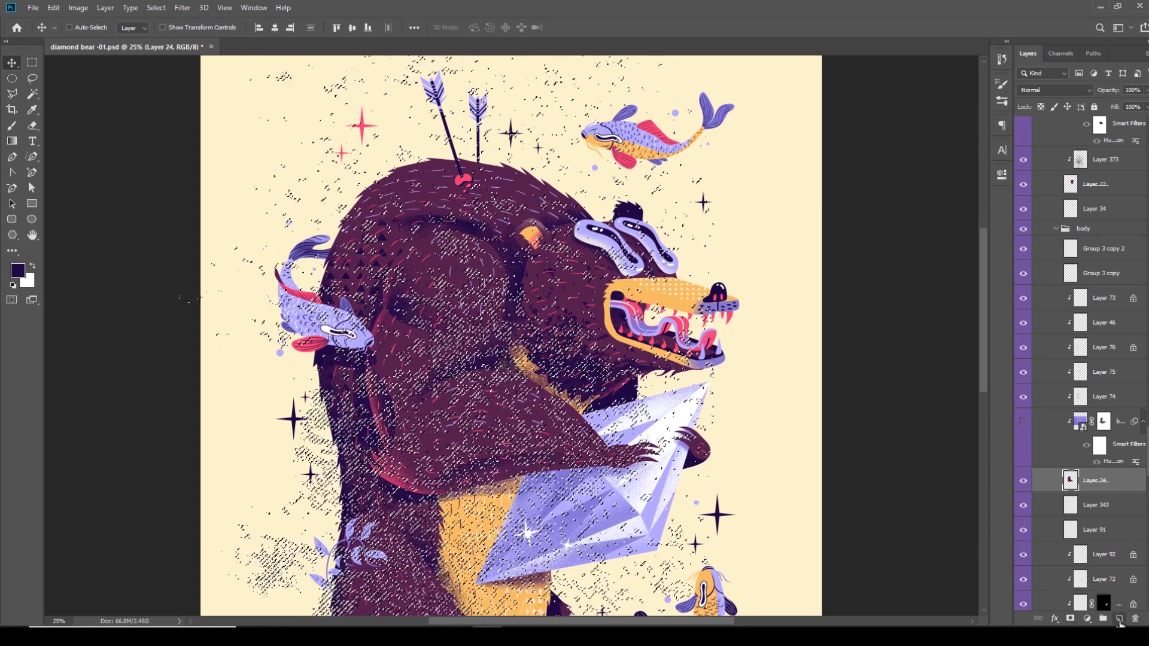
left_click(1120, 619)
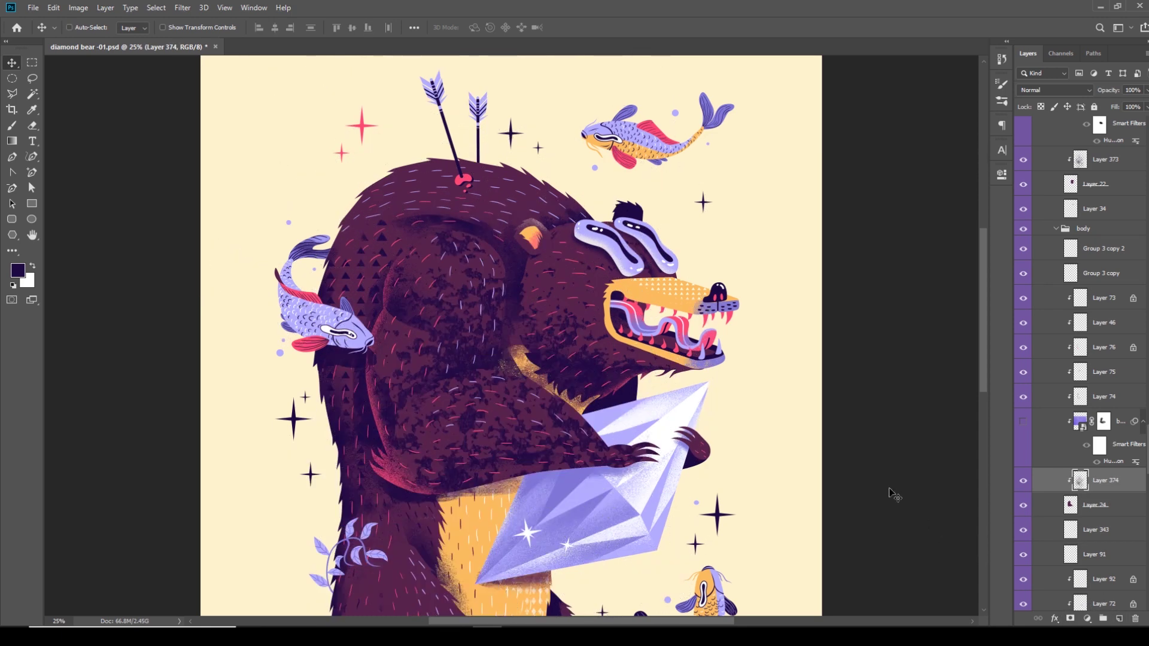
Move the new flakes across the bear's arm and thin them out with the eraser enlarged to 500 px
mouse_move(617, 379)
left_mouse_down()
mouse_move(542, 479)
mouse_move(482, 422)
mouse_move(424, 485)
mouse_move(374, 488)
mouse_move(407, 390)
mouse_move(461, 364)
mouse_move(551, 378)
mouse_move(460, 383)
left_mouse_up()
key("e")
key("bracketright")
key("bracketright")
key("bracketright")
key("bracketright")
key("bracketright")
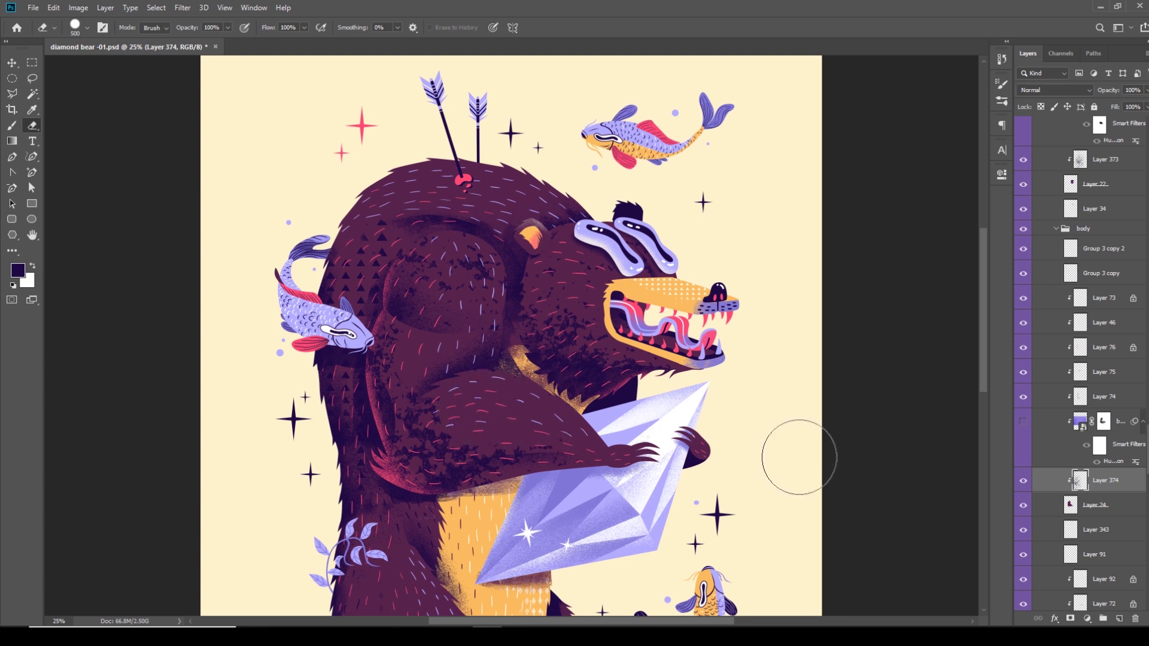
Lock Layer 374's transparent pixels and recolor its flakes with pink sampled from the arm's lower edge
key("slash")
key("i")
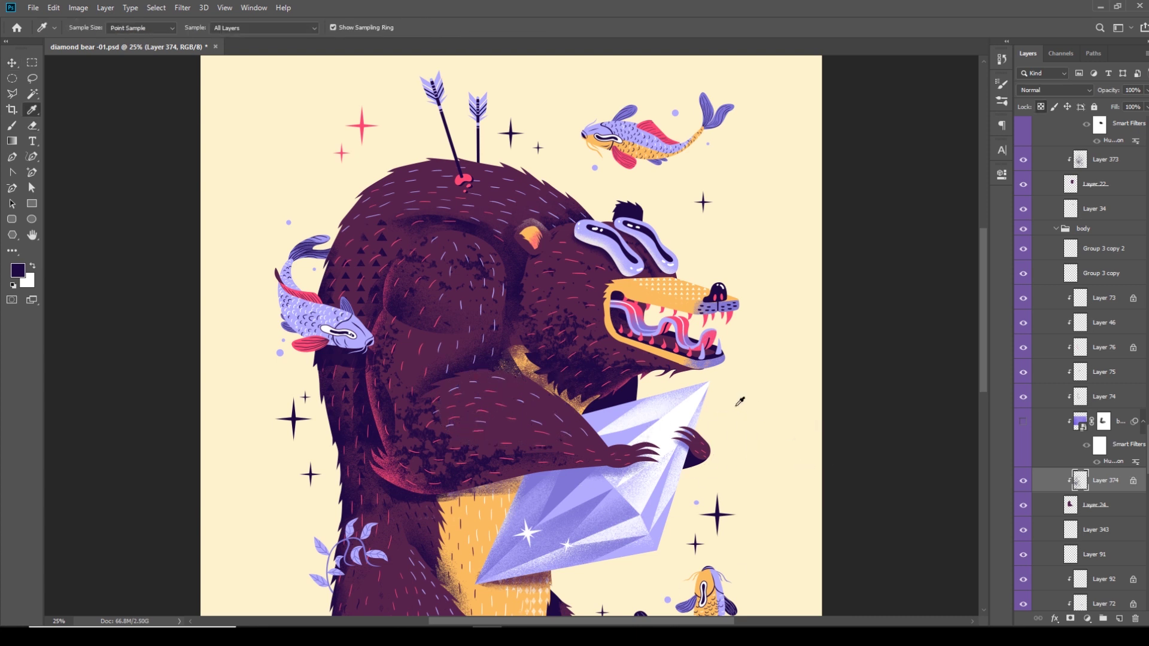
left_click(383, 470)
key("alt+BackSpace")
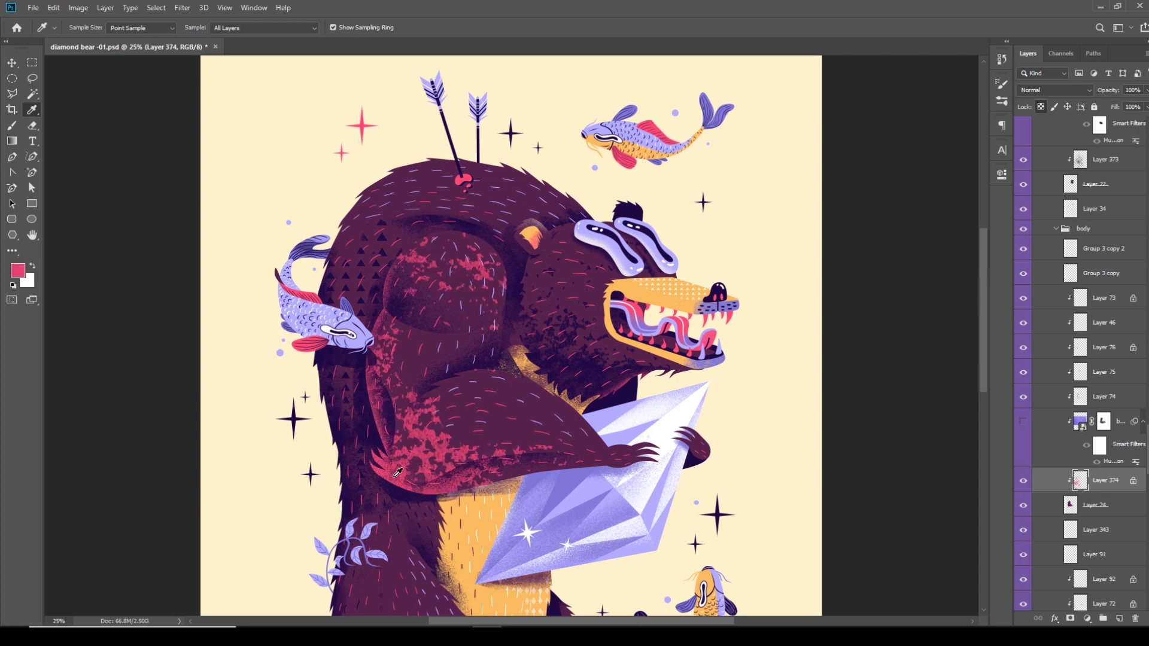
scroll(681, 476, "down", 2)
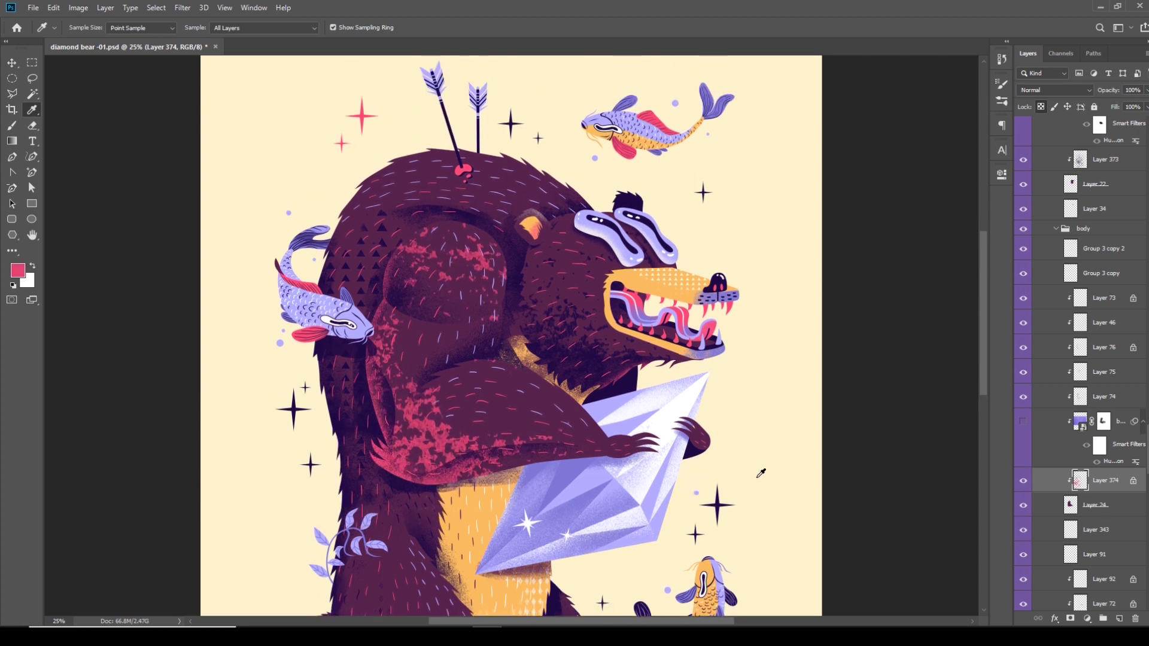
key("v")
mouse_move(629, 443)
left_mouse_down()
mouse_move(680, 472)
mouse_move(715, 428)
mouse_move(791, 416)
mouse_move(634, 440)
mouse_move(623, 461)
left_mouse_up()
key("ctrl+minus")
left_click_drag(595, 499, 608, 424)
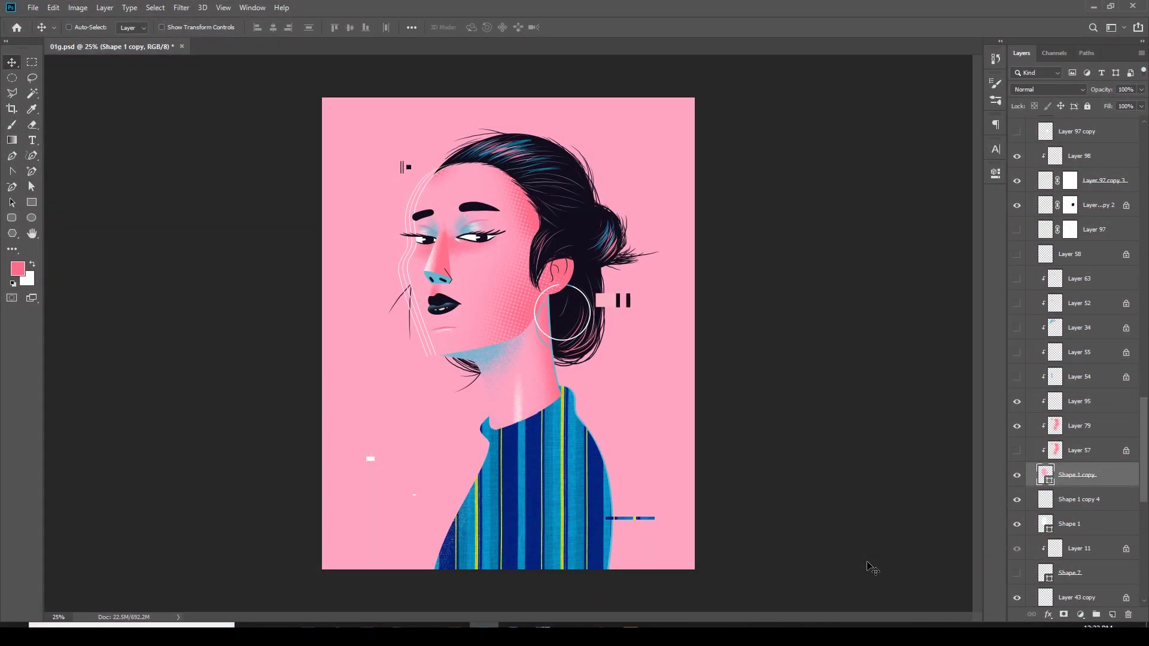
Hide the halftone shading on Layer 79 and add a new layer clipped to the face's Shape 1 copy
key("ctrl+plus")
key("ctrl+plus")
key("ctrl+plus")
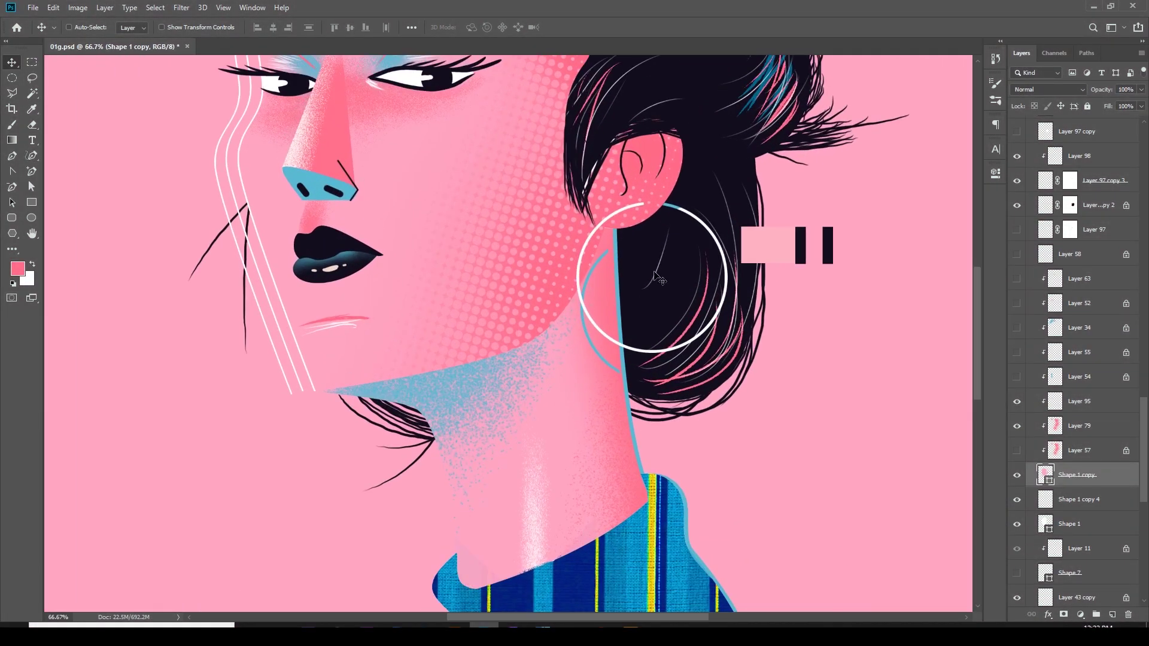
scroll(658, 278, "up", 3)
scroll(658, 279, "up", 2)
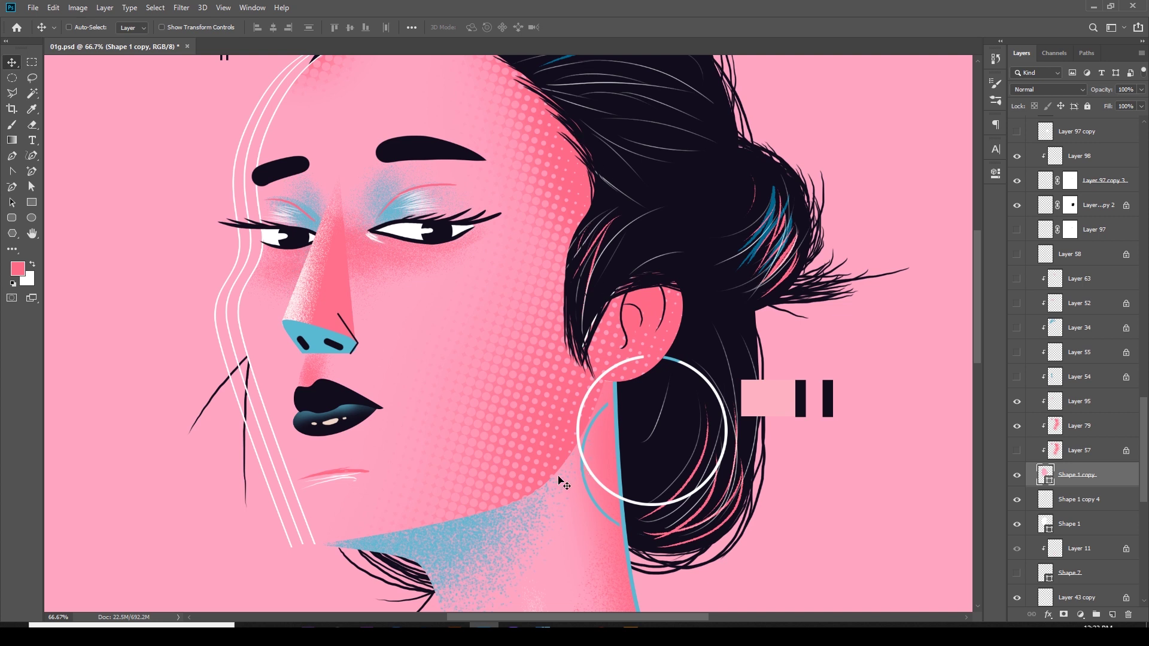
key("ctrl+minus")
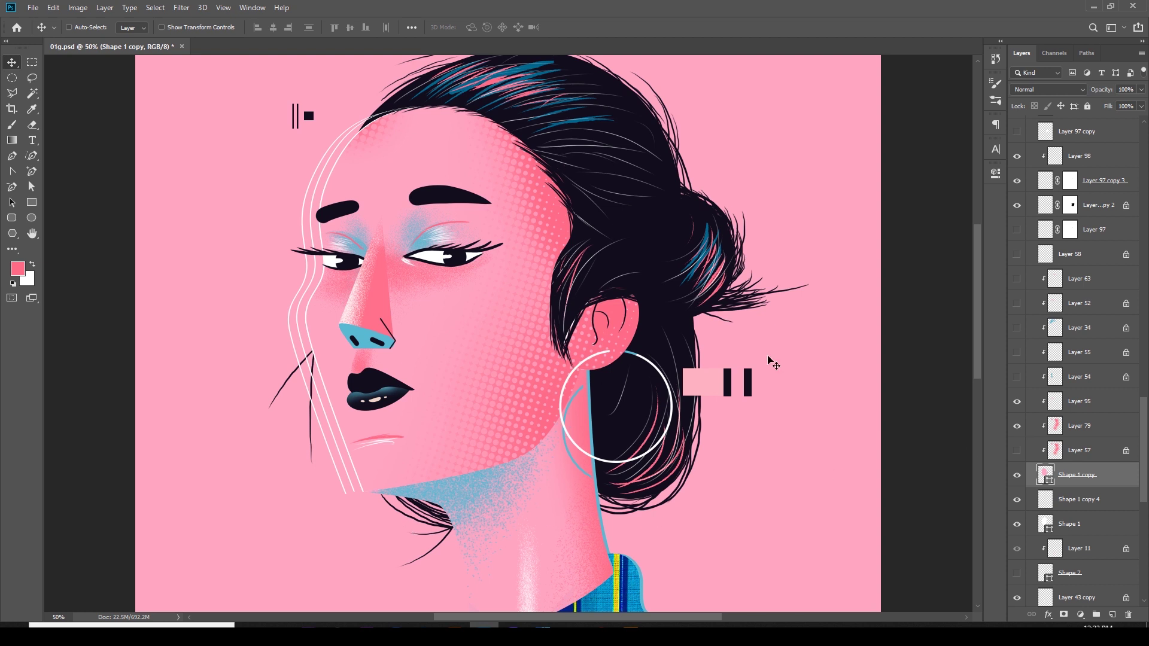
left_click(1018, 427)
left_click(1112, 615)
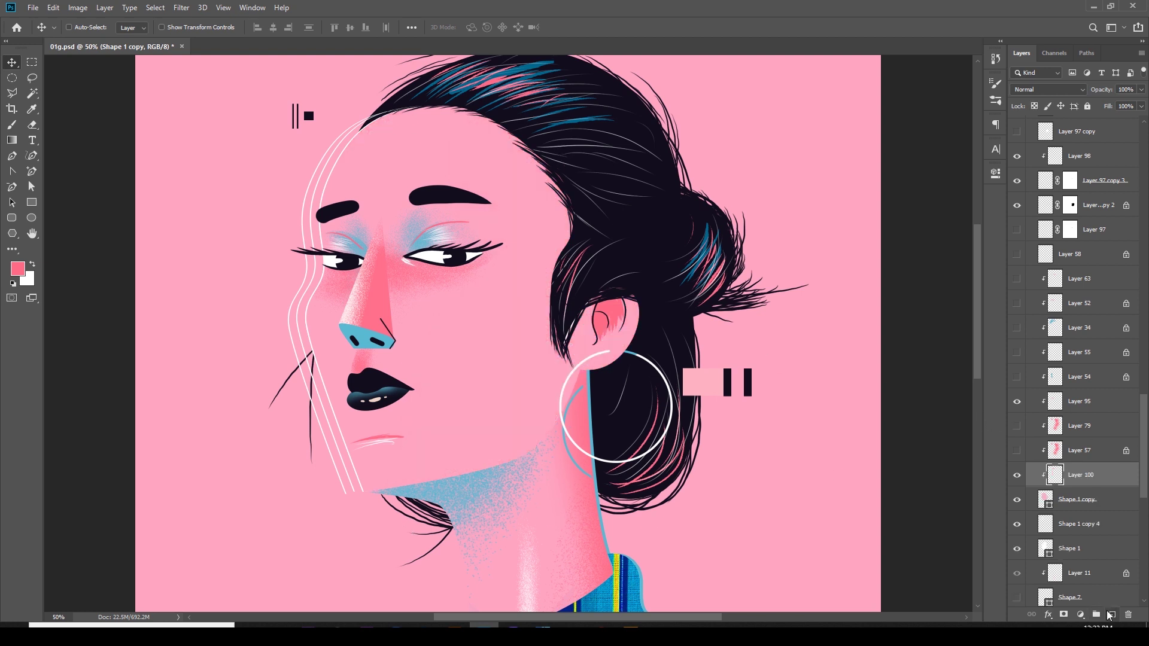
Sample the deep pink from the ear and paint soft shading on the cheek beside it with a 400 px brush
key("i")
left_click(606, 304)
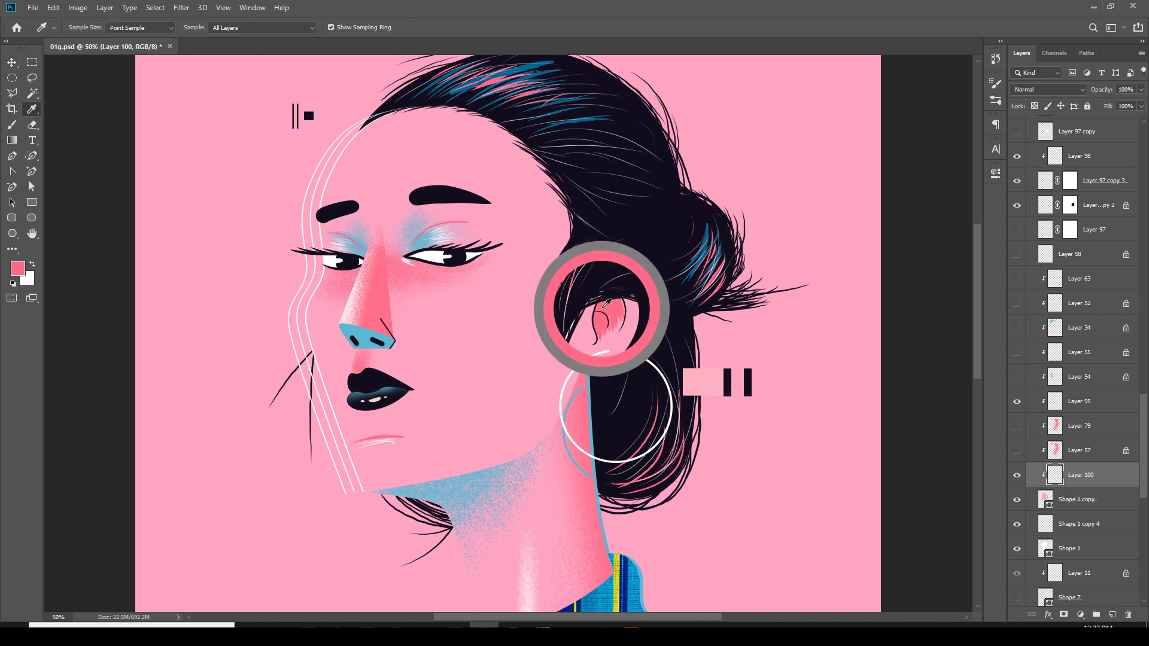
key("b")
mouse_move(634, 259)
left_mouse_down()
mouse_move(562, 361)
mouse_move(582, 343)
left_mouse_up()
right_click(649, 337)
left_click(705, 409)
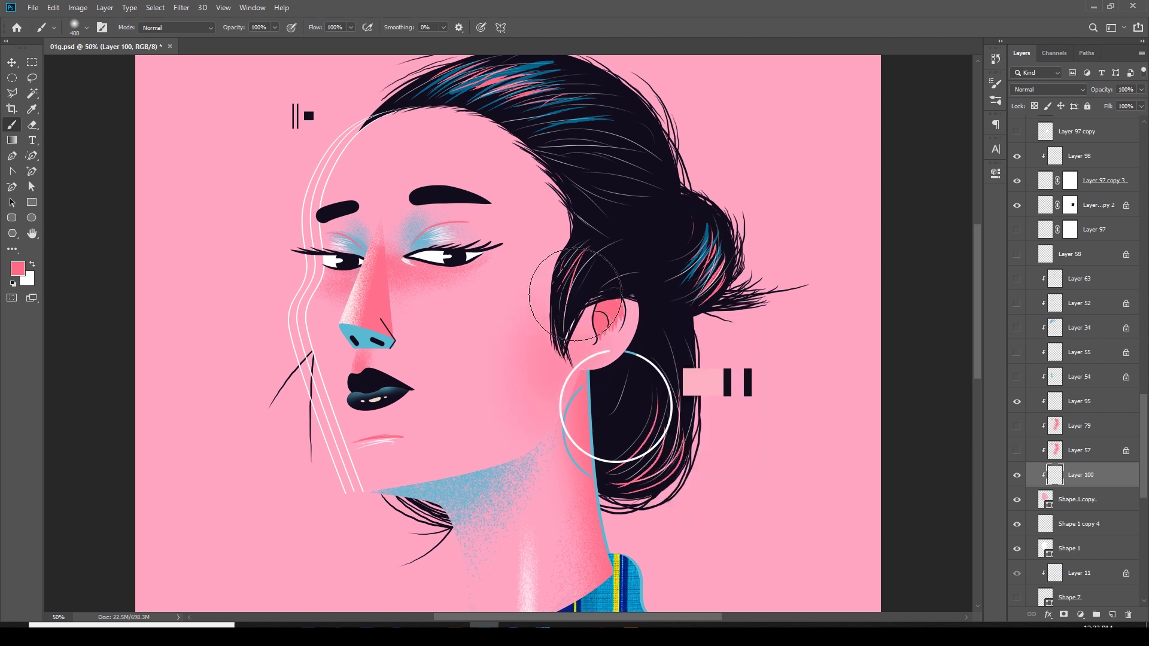
left_click_drag(578, 376, 580, 416)
Reduce the brush to 300 px and extend the pink shading along the jaw, cheek, ear and hairline
key("bracketleft")
left_click(542, 309)
mouse_move(512, 370)
left_mouse_down()
mouse_move(569, 192)
mouse_move(550, 281)
mouse_move(546, 145)
mouse_move(580, 176)
left_mouse_up()
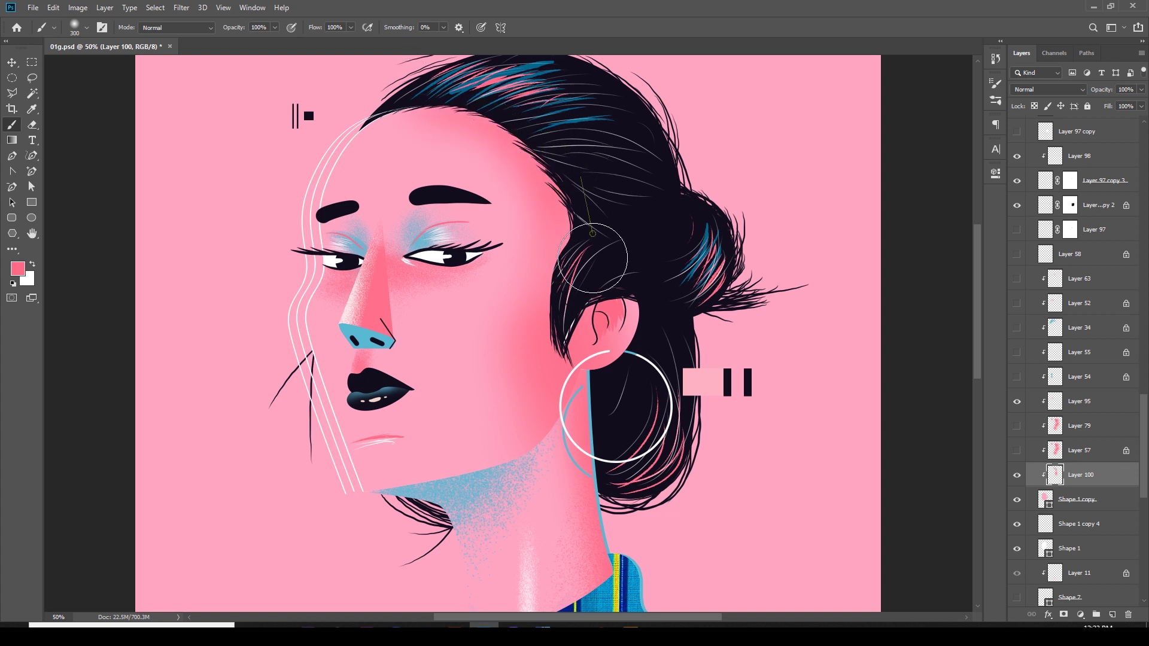
left_click(497, 497)
mouse_move(564, 453)
left_mouse_down()
mouse_move(584, 263)
mouse_move(577, 168)
left_mouse_up()
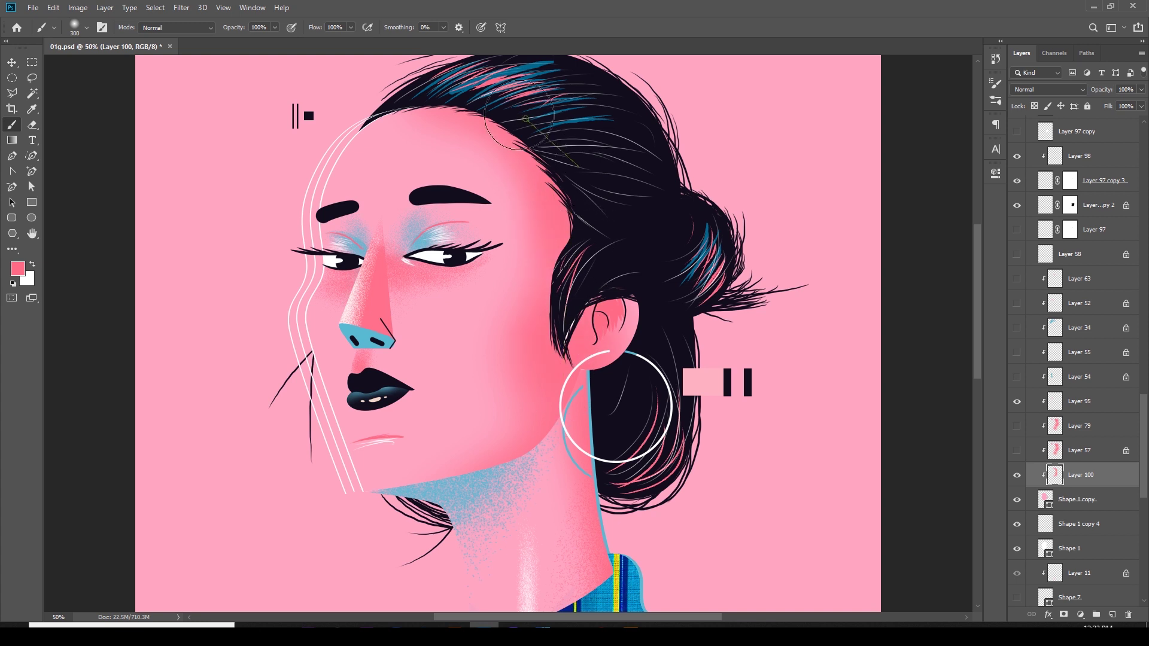
key("v")
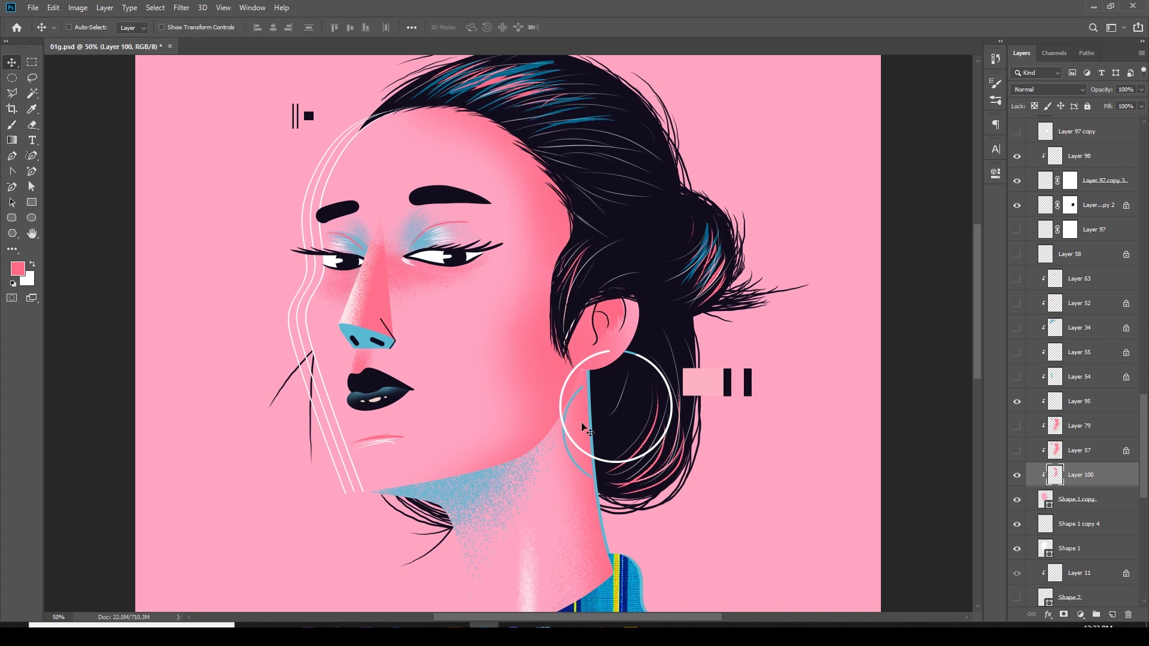
Load Layer 100's soft shading as a selection and hide the layer
scroll(869, 423, "up", 1)
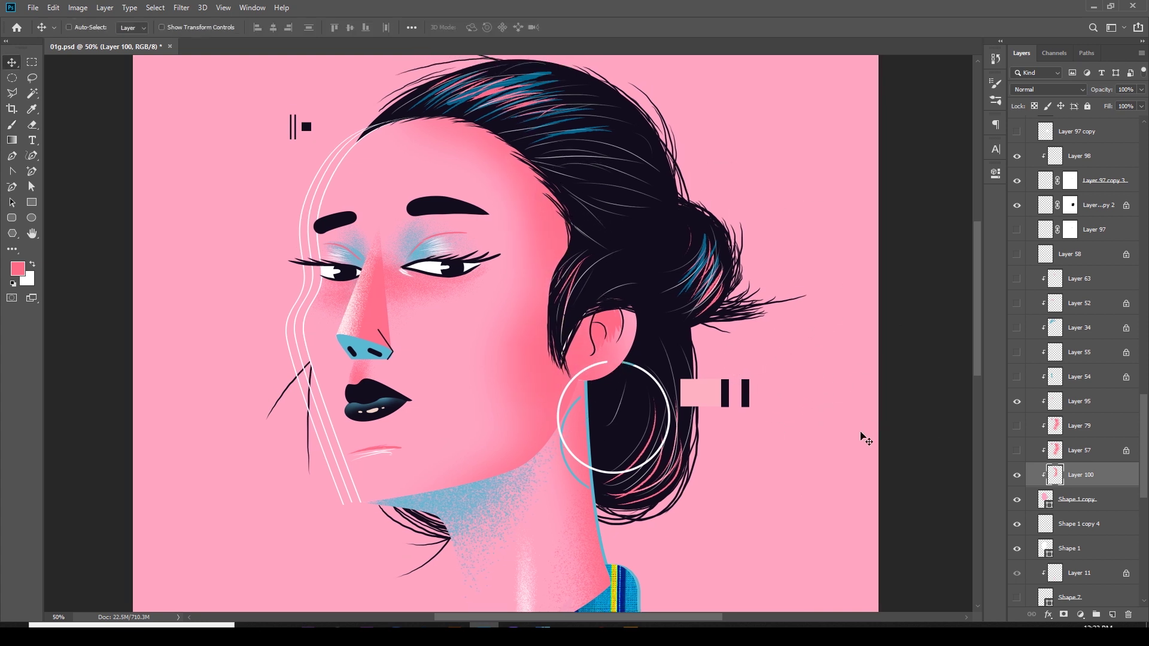
left_click(1055, 478, "ctrl")
left_click(1017, 476)
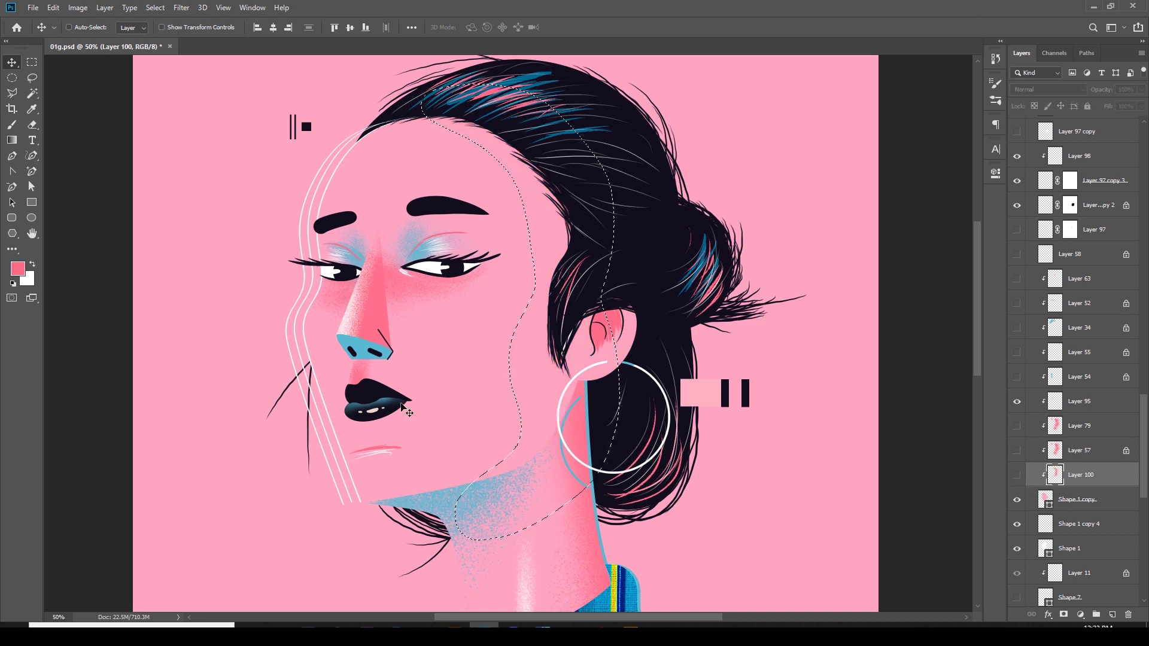
Create a new alpha channel and fill the selection with white
left_click(1055, 53)
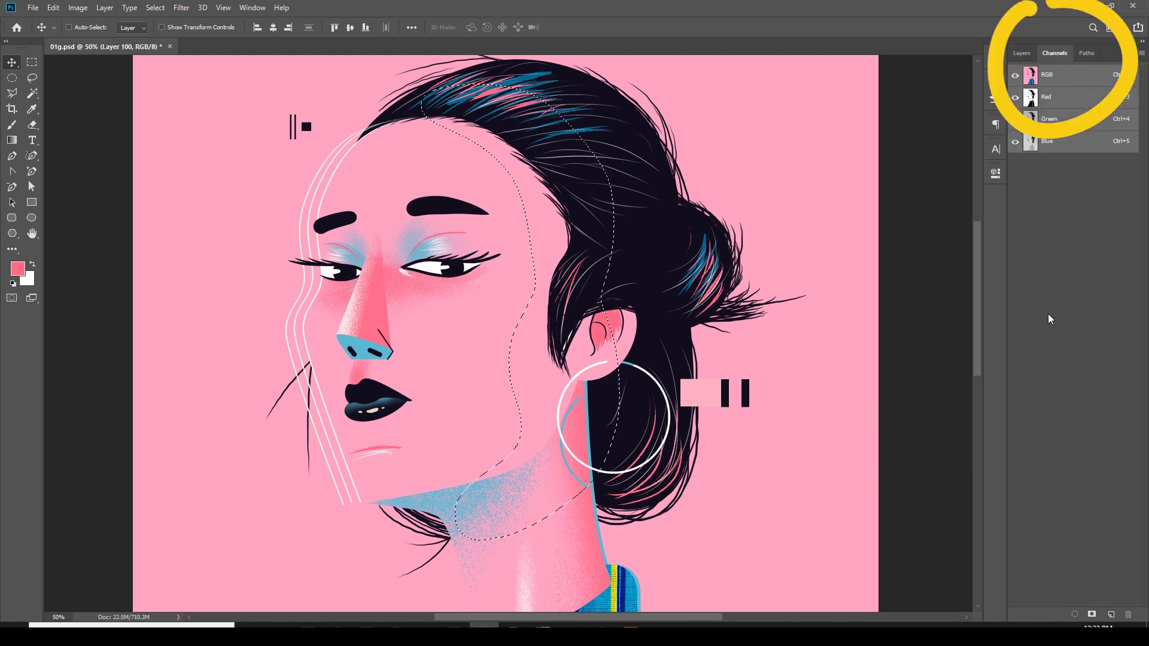
left_click(1112, 615)
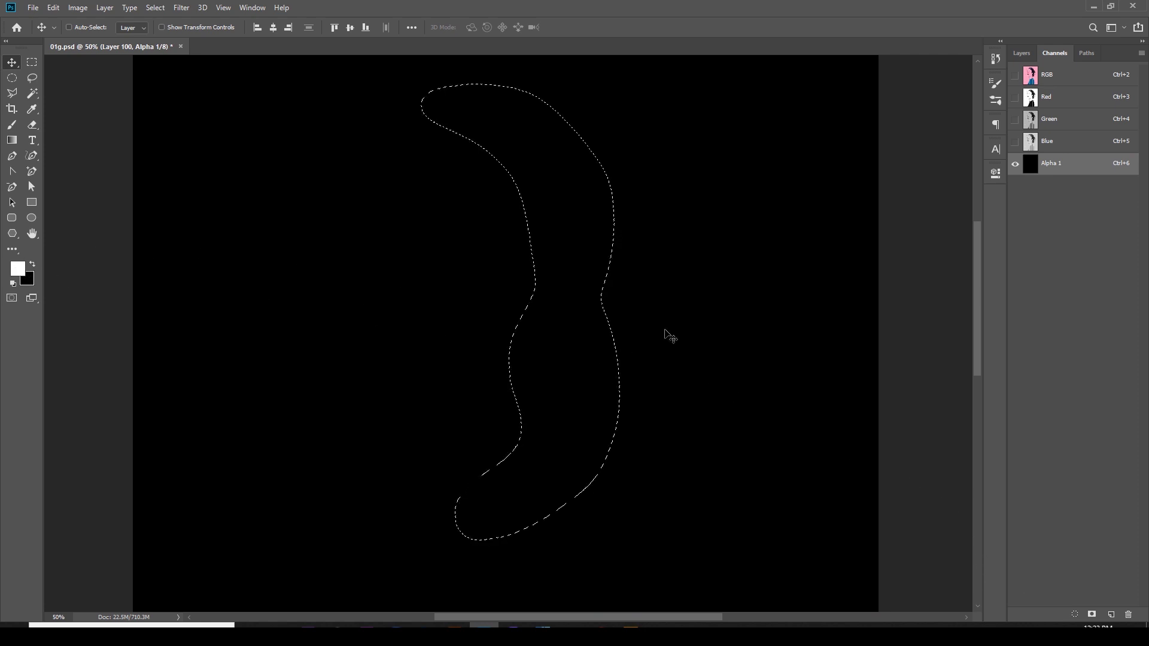
left_click(53, 8)
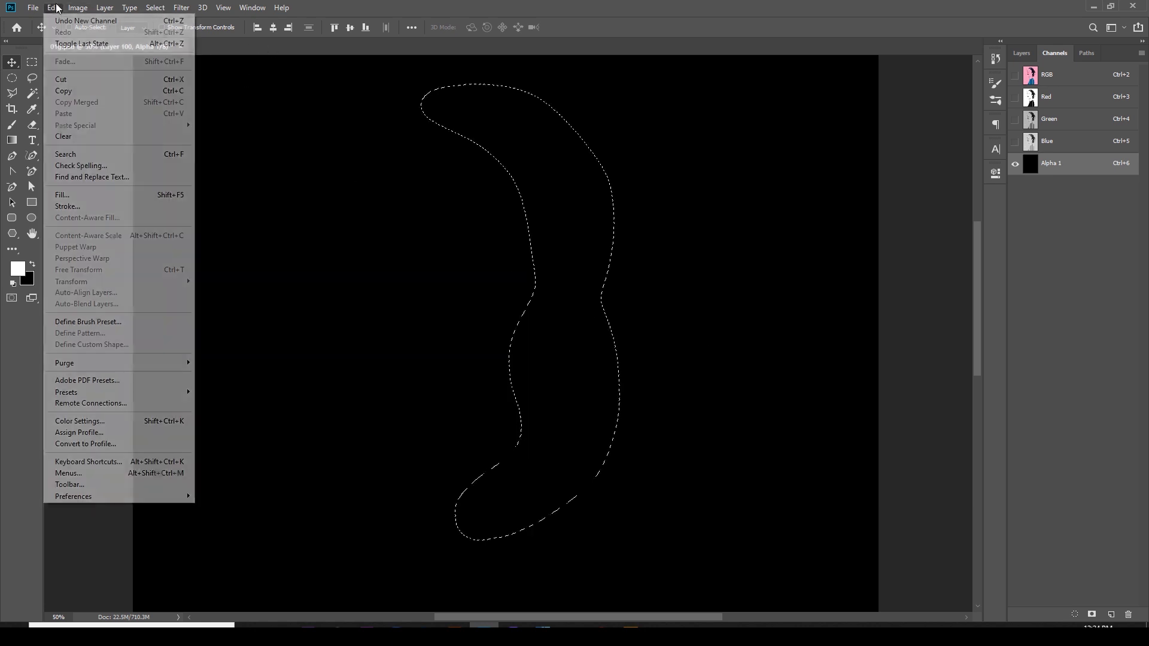
left_click(78, 195)
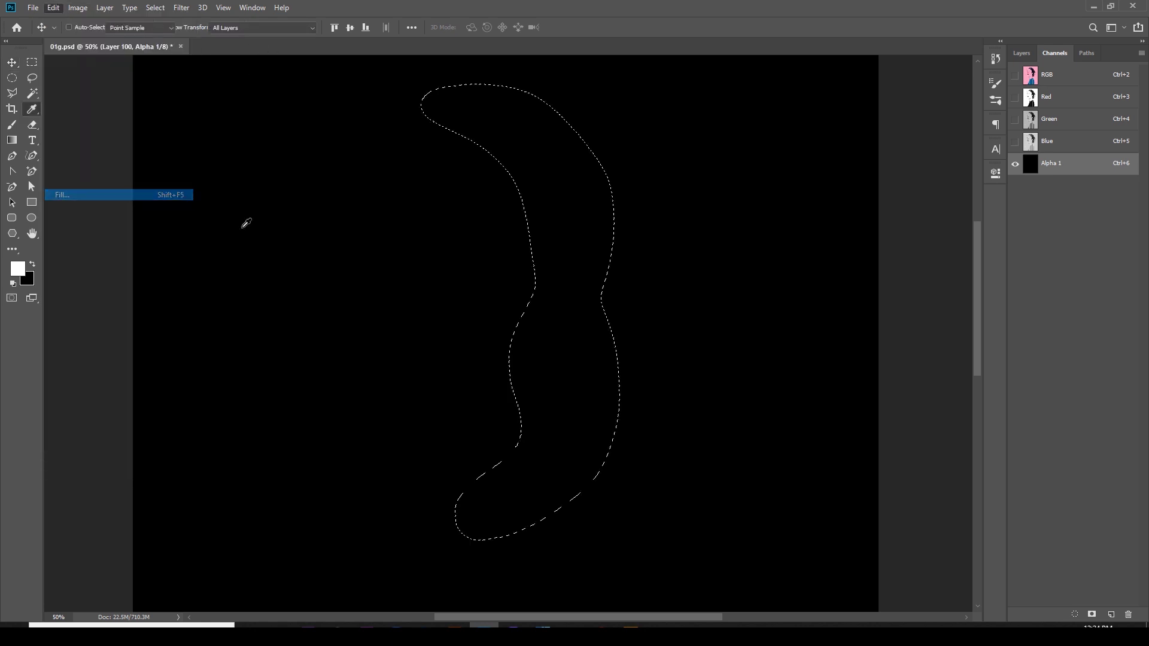
left_click(1001, 294)
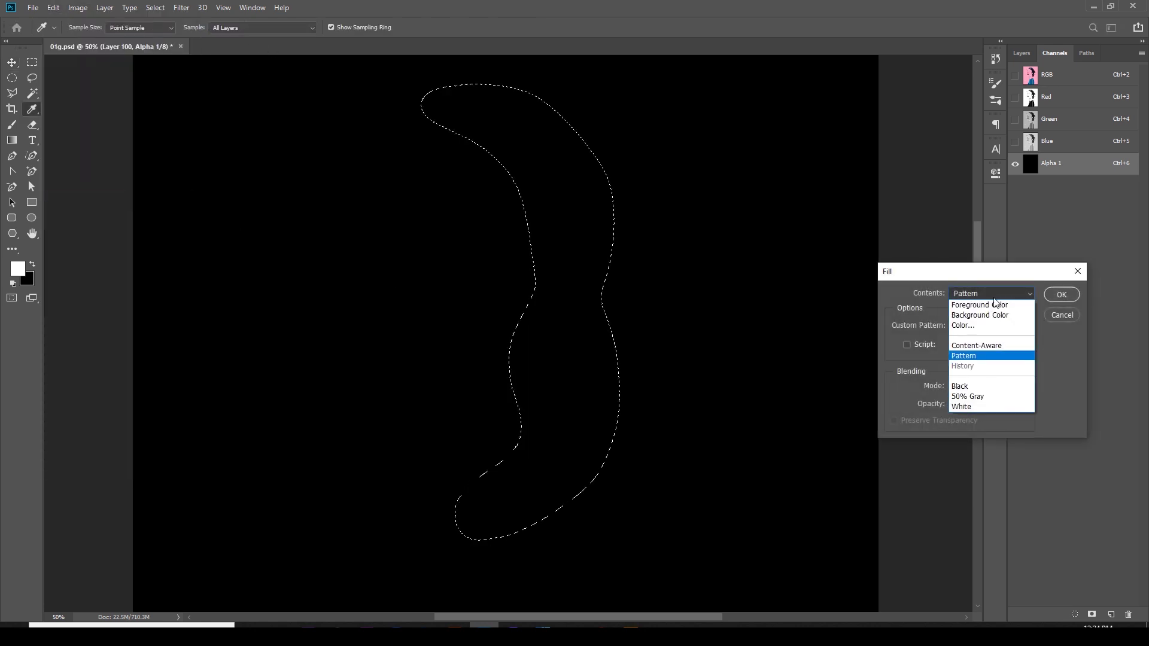
left_click(987, 397)
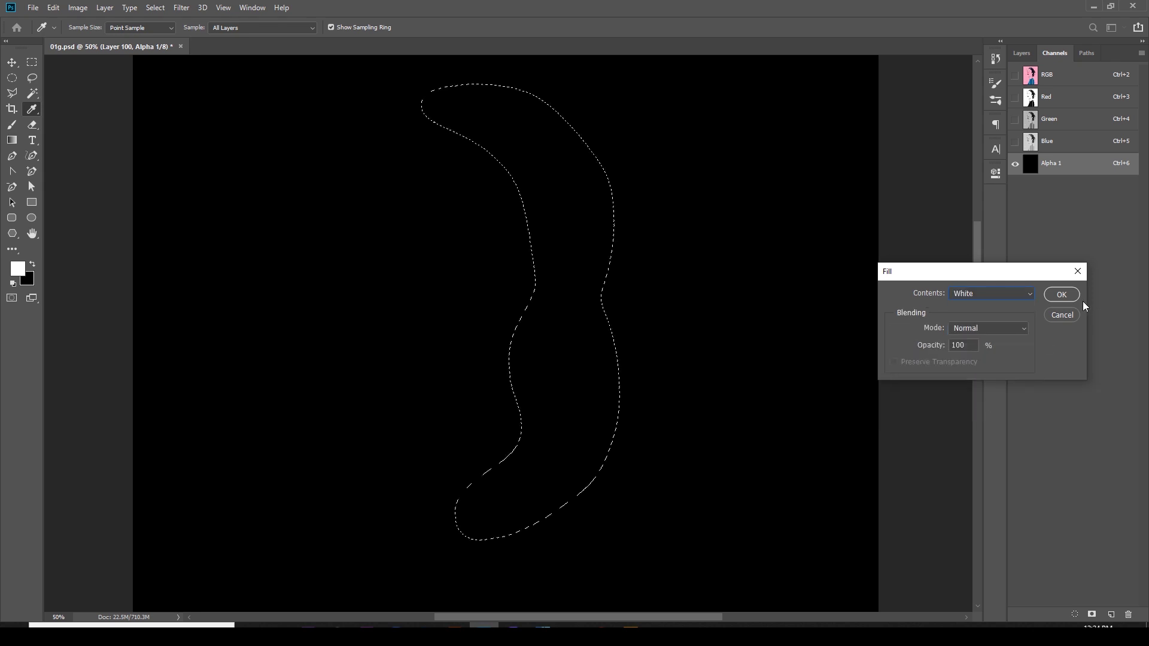
key("v")
left_click(1062, 294)
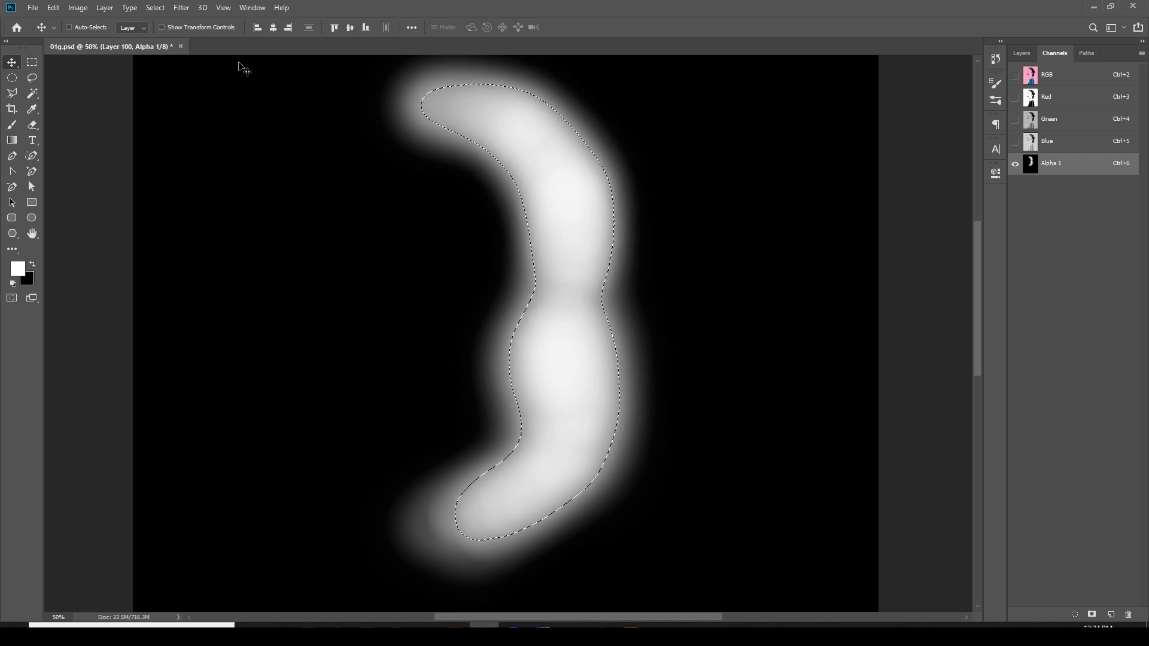
Apply a Color Halftone filter to the alpha channel with a maximum radius of 30 pixels and screen angles of 30 degrees
left_click(184, 9)
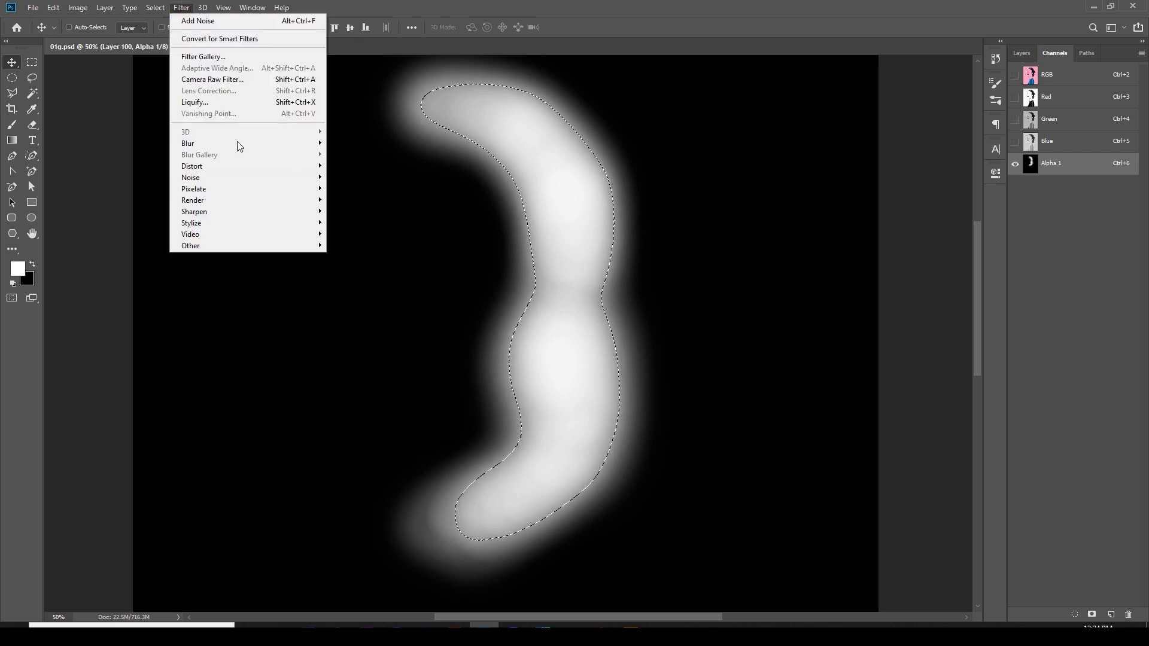
mouse_move(249, 193)
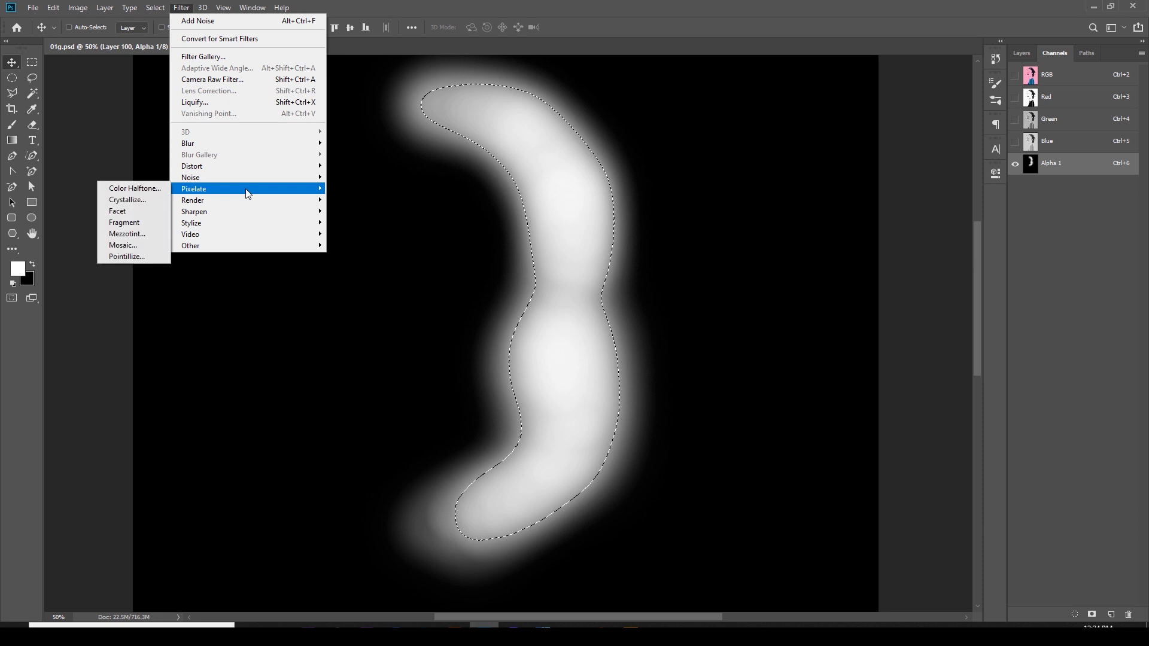
left_click(123, 189)
left_click_drag(838, 250, 785, 281)
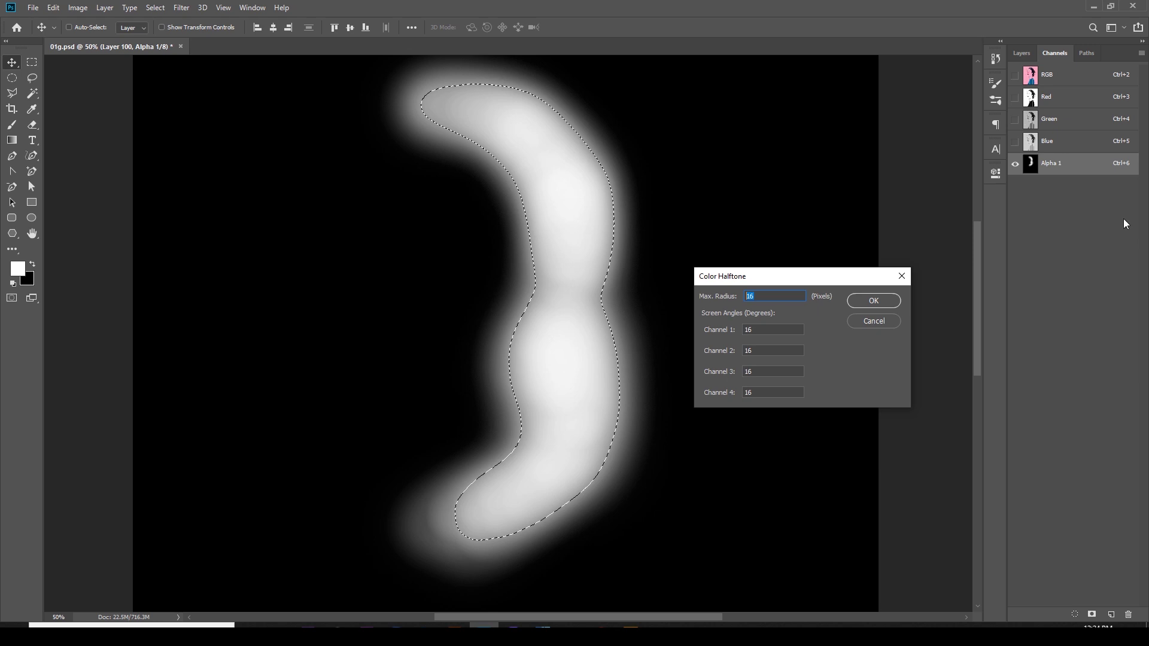
double_click(752, 296)
type("30")
left_click(772, 329)
type("3030")
key("Return")
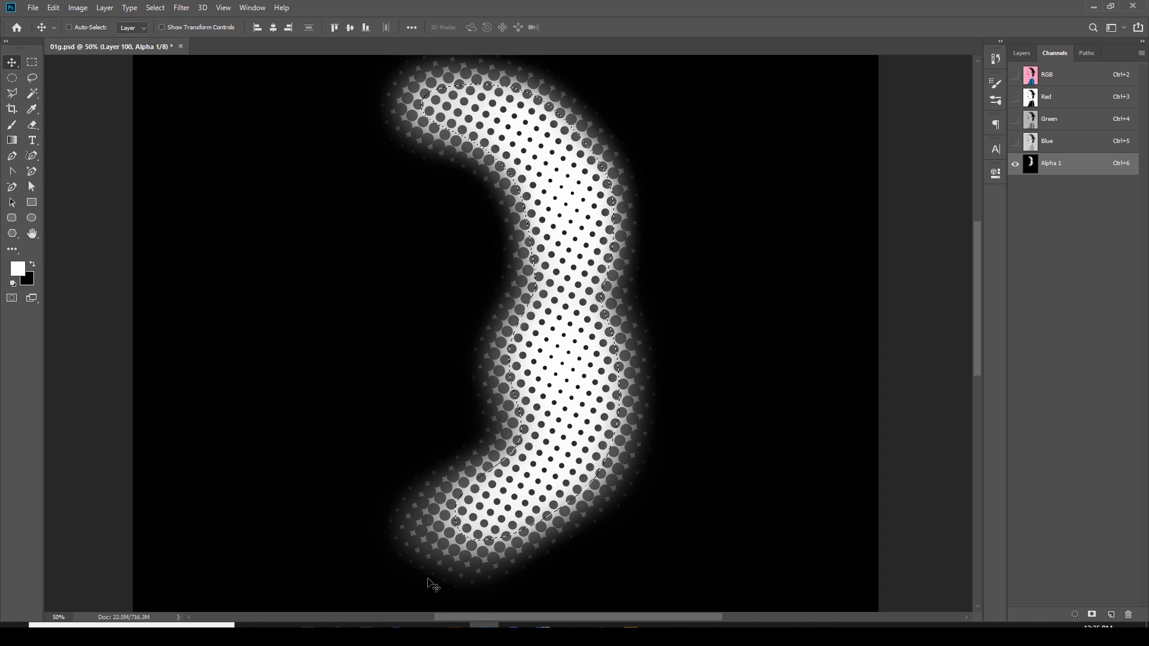
Undo the Color Halftone filter applied to the alpha channel
left_click(182, 8)
mouse_move(203, 8)
left_click(551, 6)
key("ctrl+z")
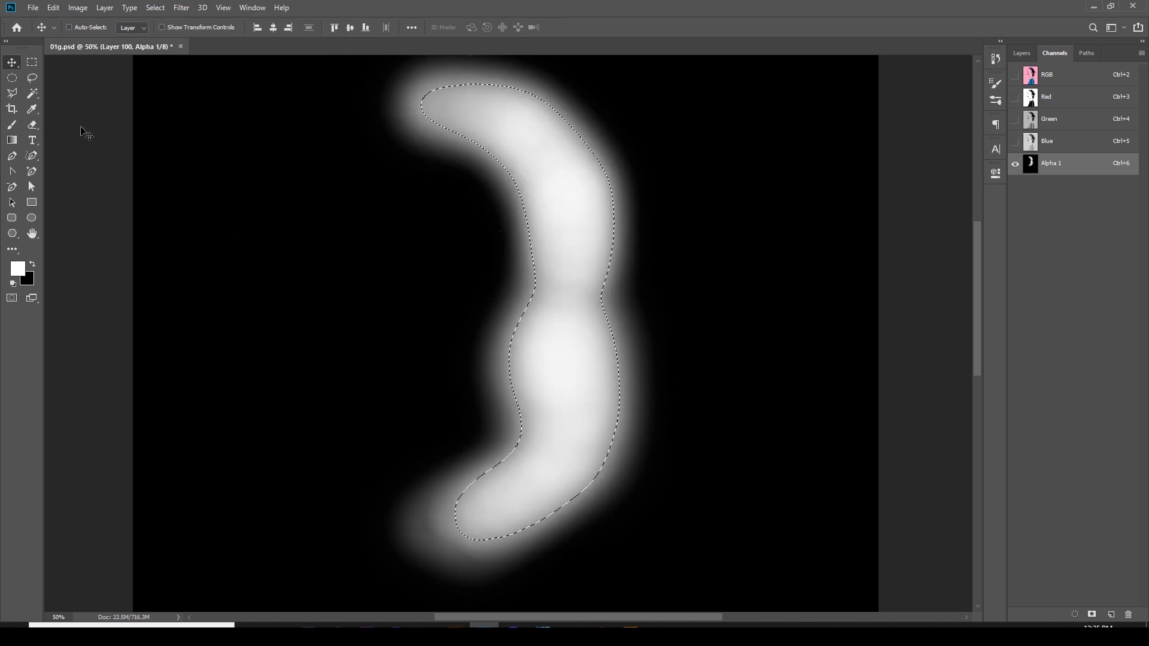
Try the Color Halftone filter on the alpha channel with a maximum radius of 20 pixels and 20-degree screen angles, and undo it
left_click(180, 8)
mouse_move(202, 168)
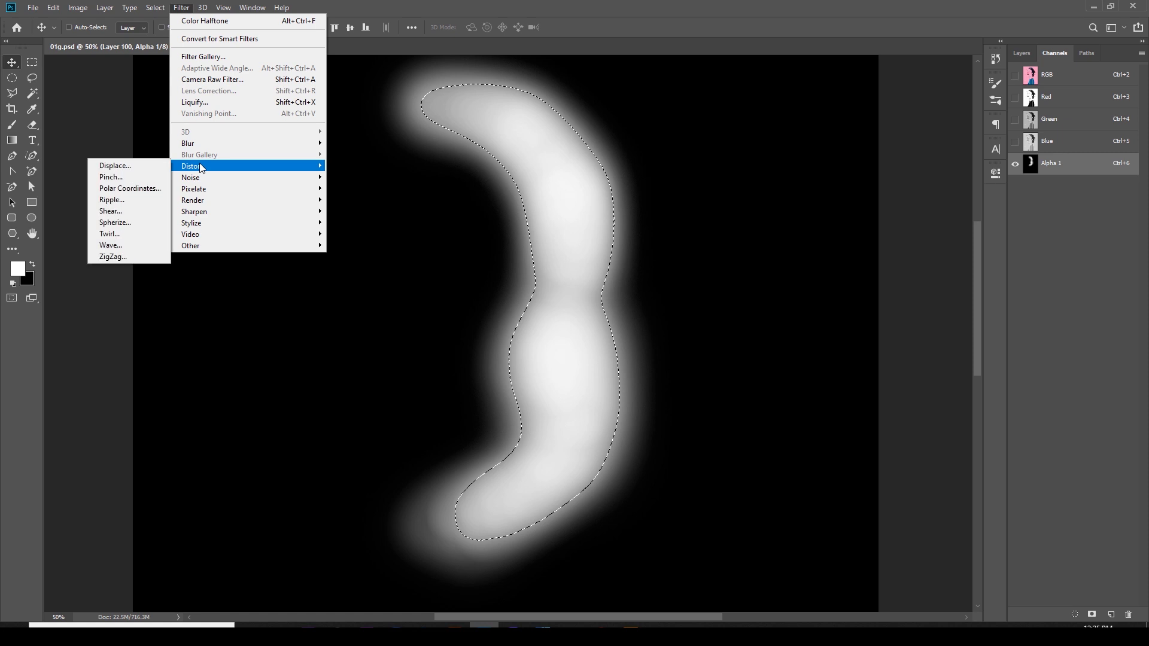
mouse_move(204, 189)
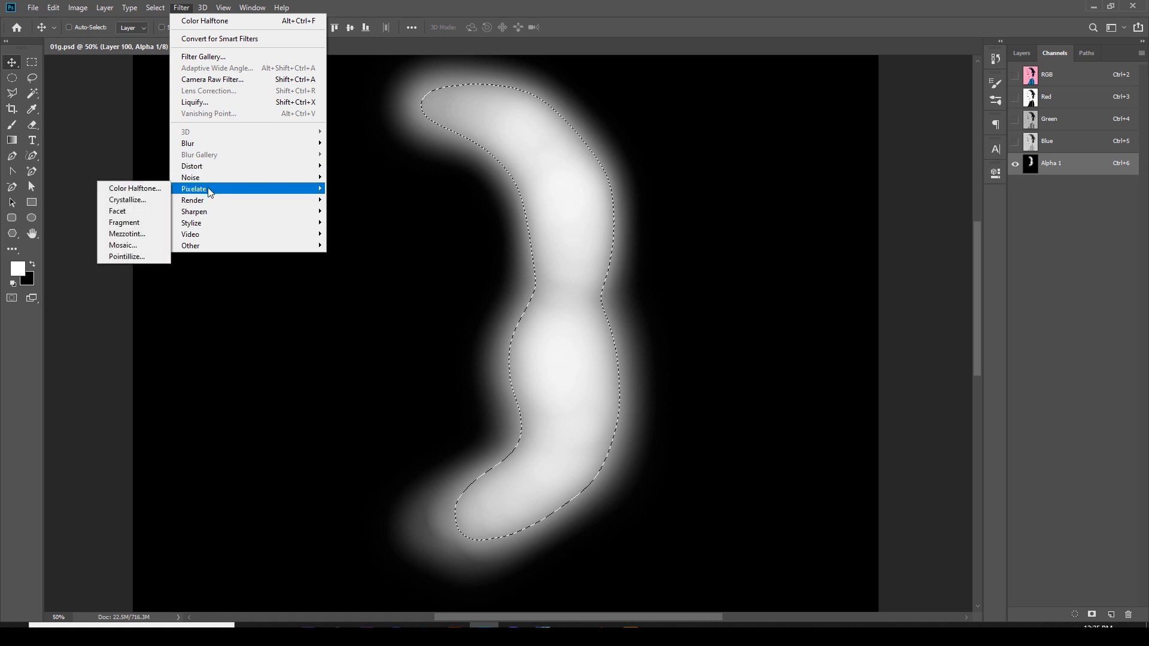
left_click(157, 190)
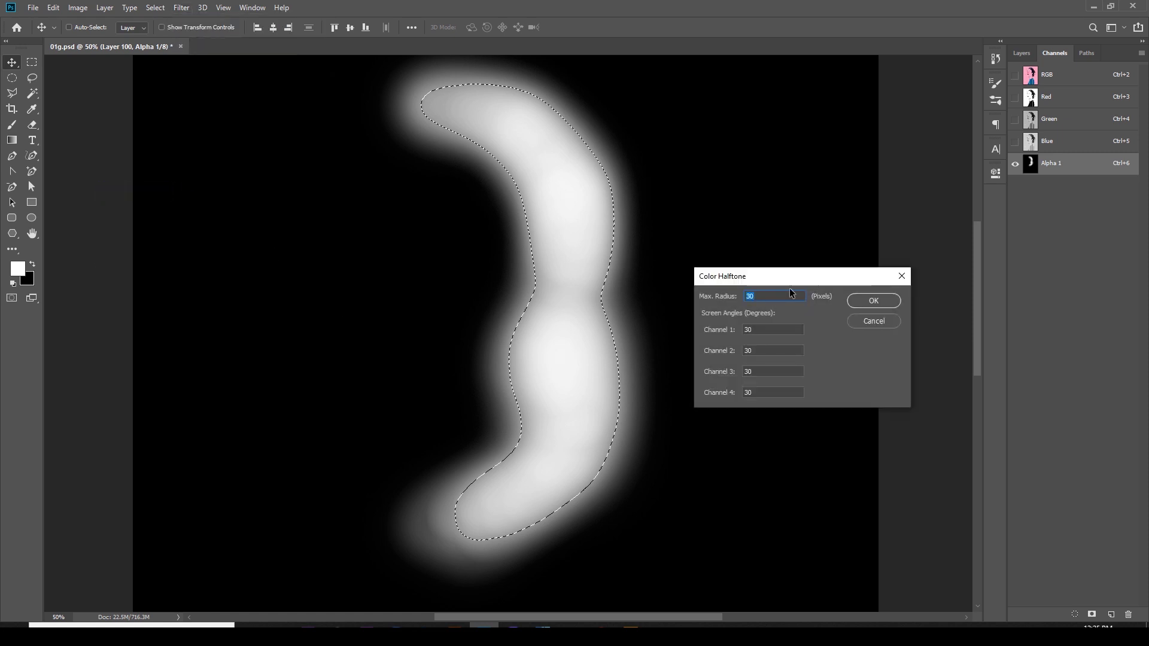
type("20")
left_click(756, 330)
type("20")
left_click(747, 394)
key("Return")
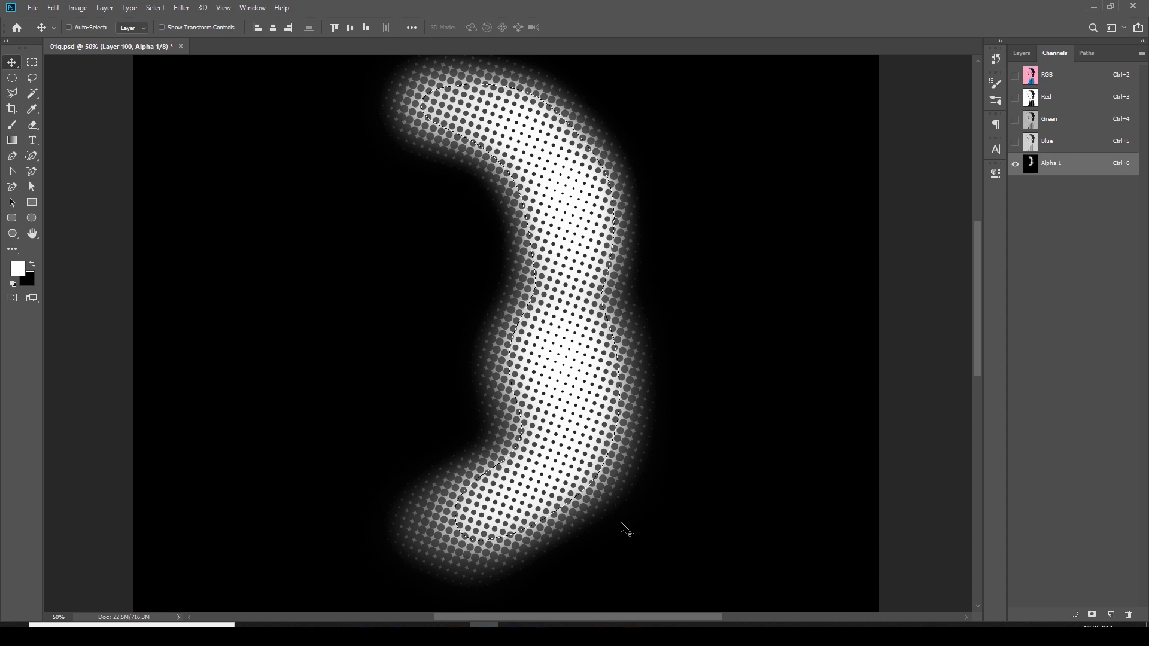
key("ctrl+z")
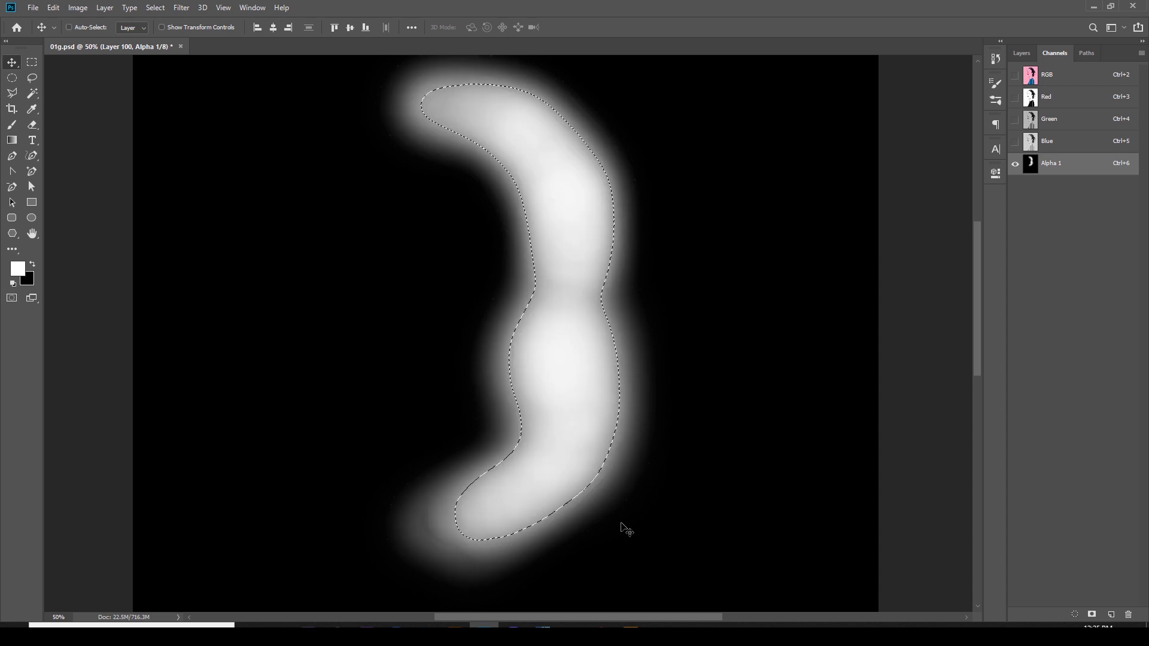
Apply Color Halftone to the alpha channel with a maximum radius of 15 pixels and screen angles of 15 degrees
left_click(183, 8)
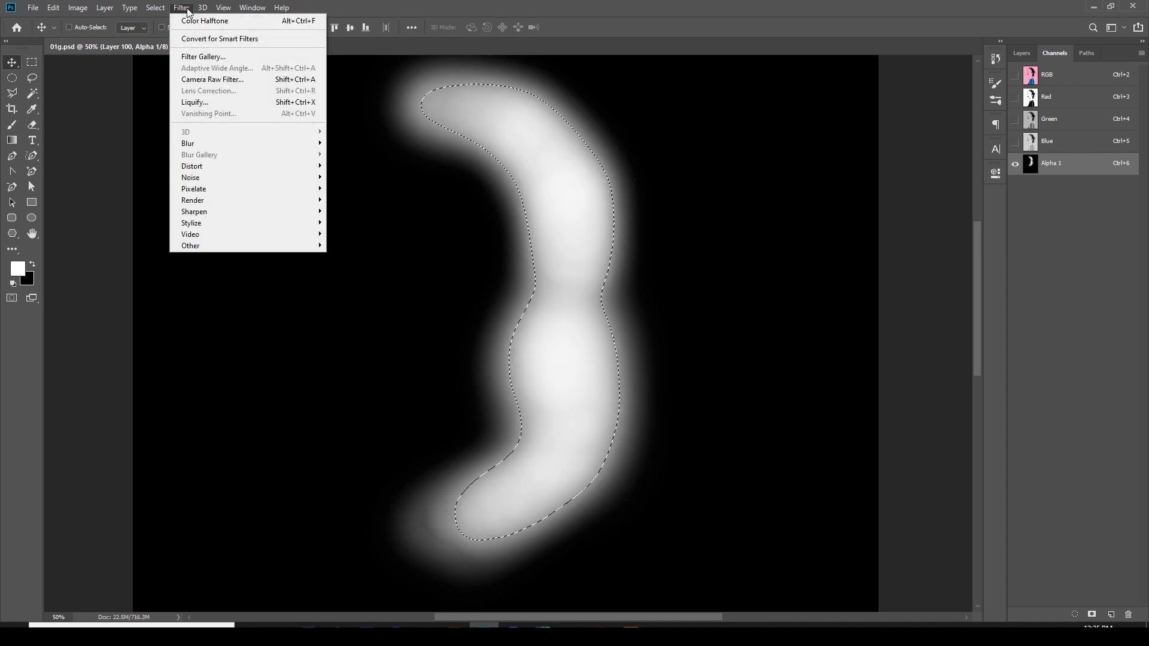
left_click(122, 190)
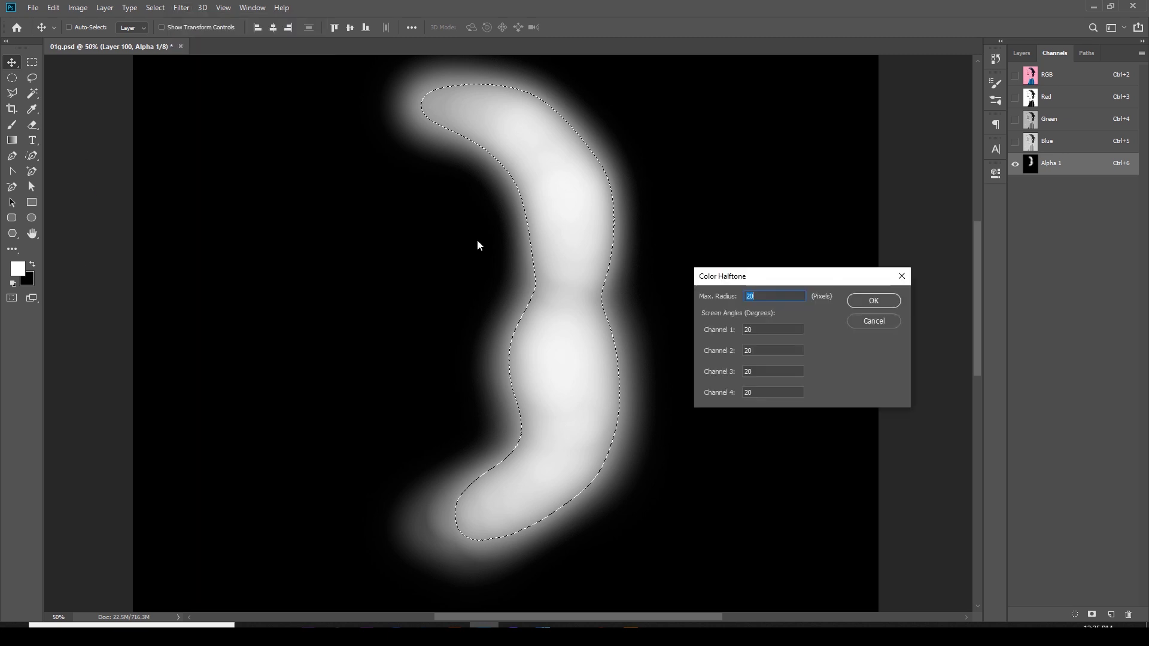
type("15")
key("Tab")
type("15")
key("Tab")
left_click(884, 300)
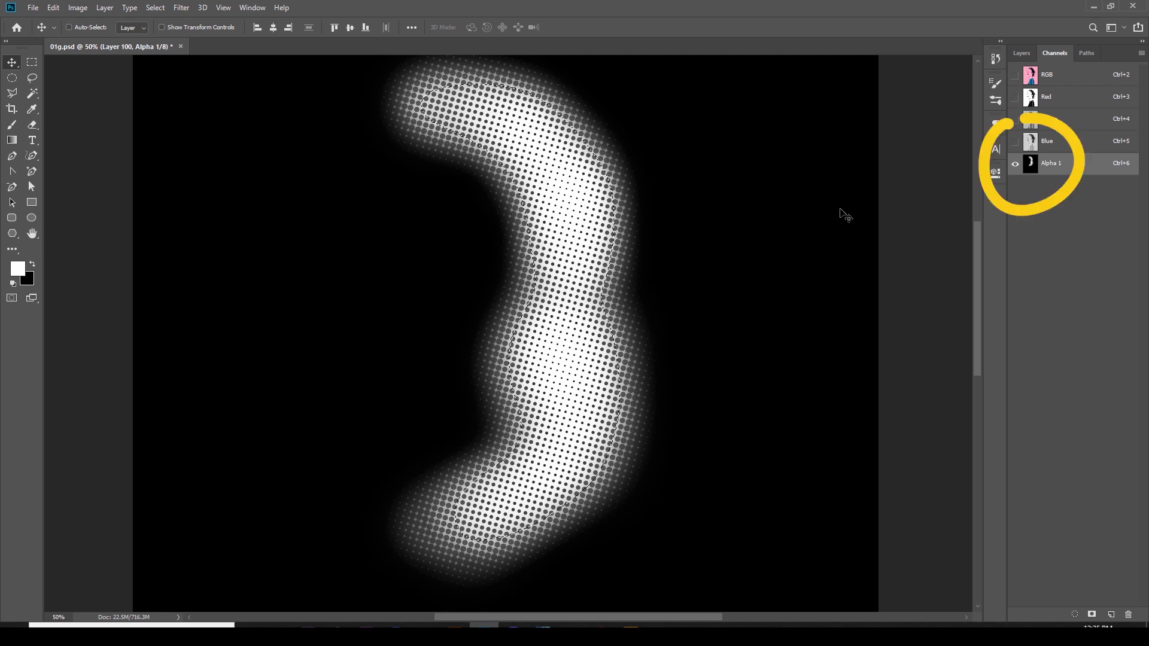
Load the halftone alpha channel as a selection and delete the channel
left_click(1037, 168, "ctrl")
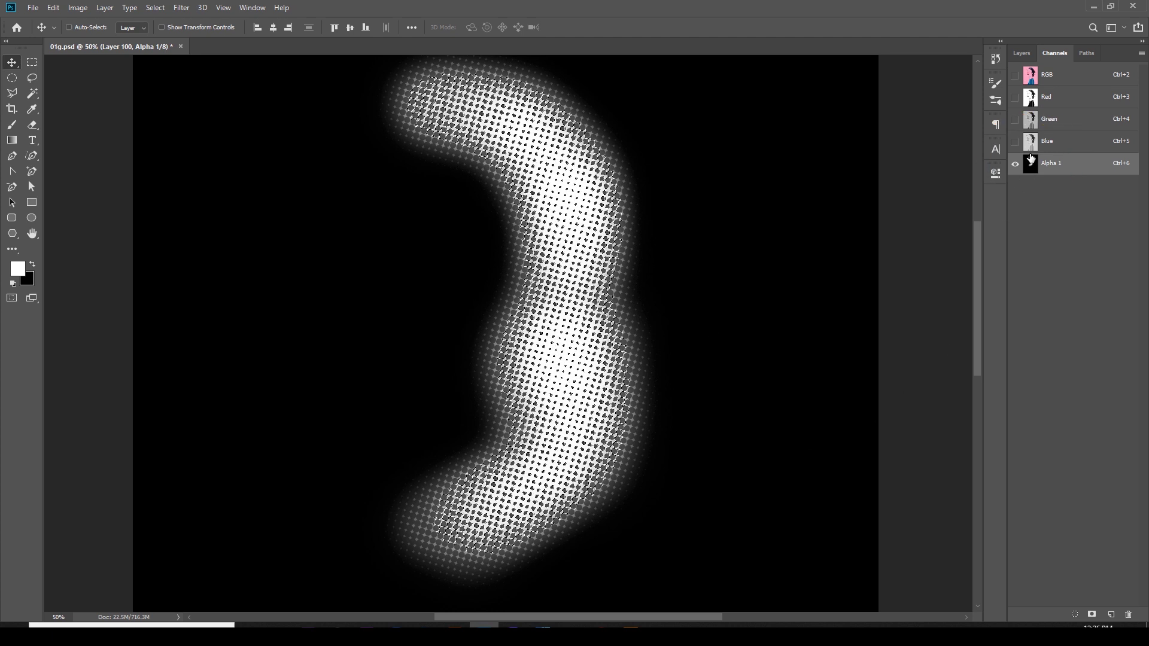
left_click_drag(1034, 165, 1129, 614)
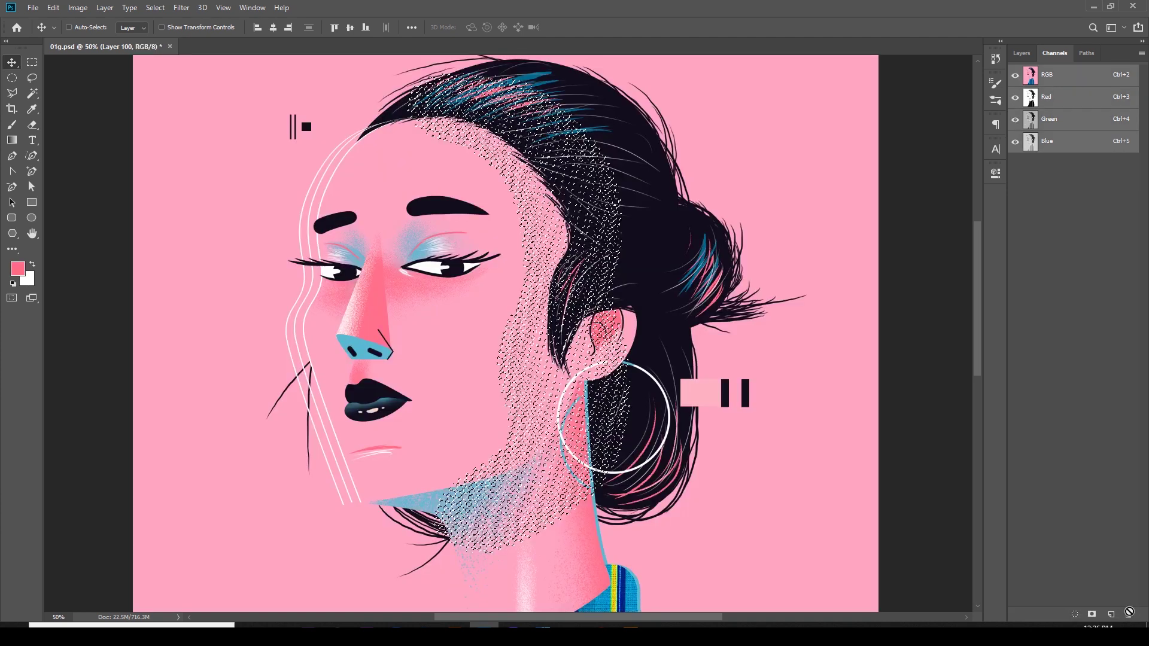
Create a new layer above Layer 100, fill the halftone selection with the dark pink foreground color, and deselect
left_click(1021, 58)
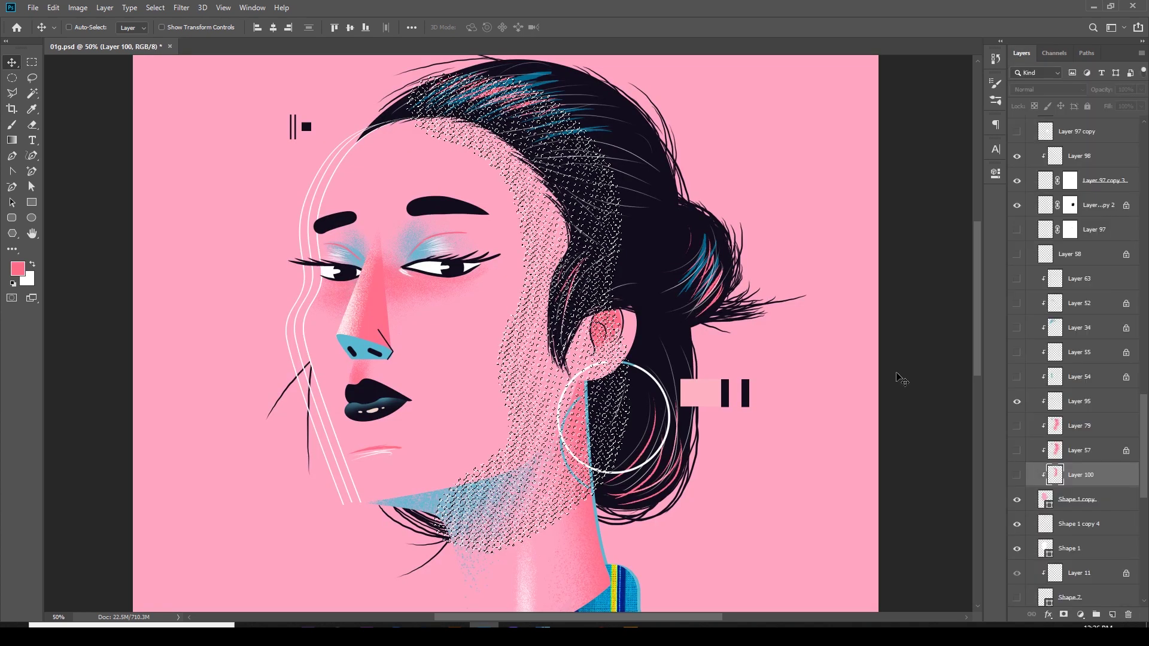
left_click(1113, 615)
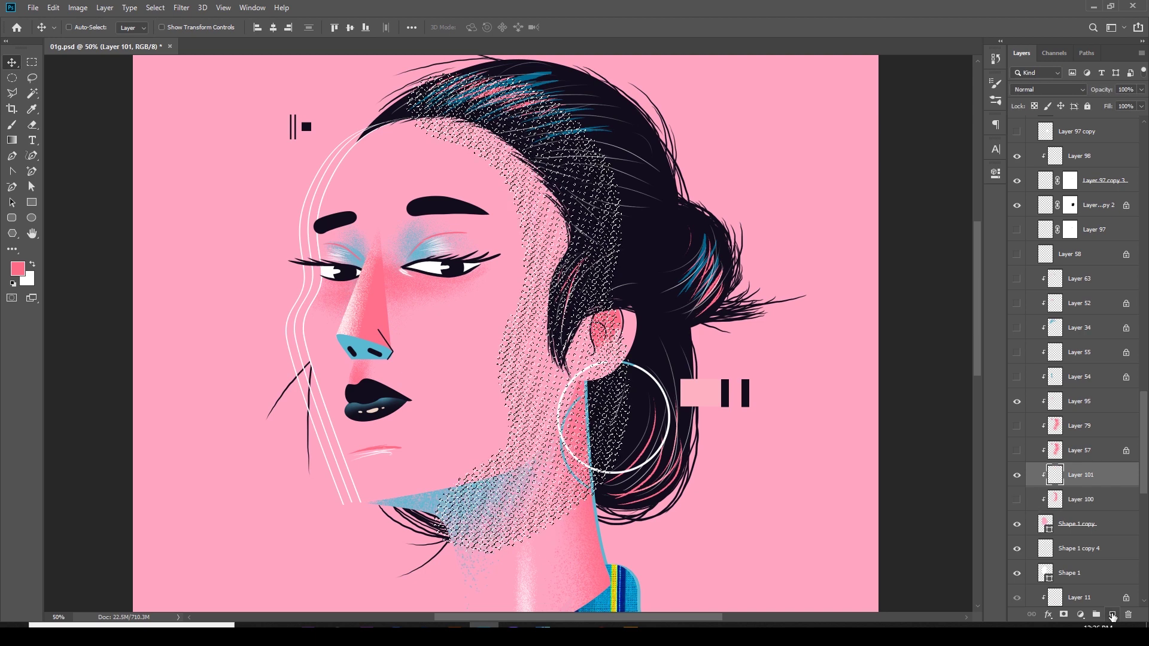
key("alt+BackSpace")
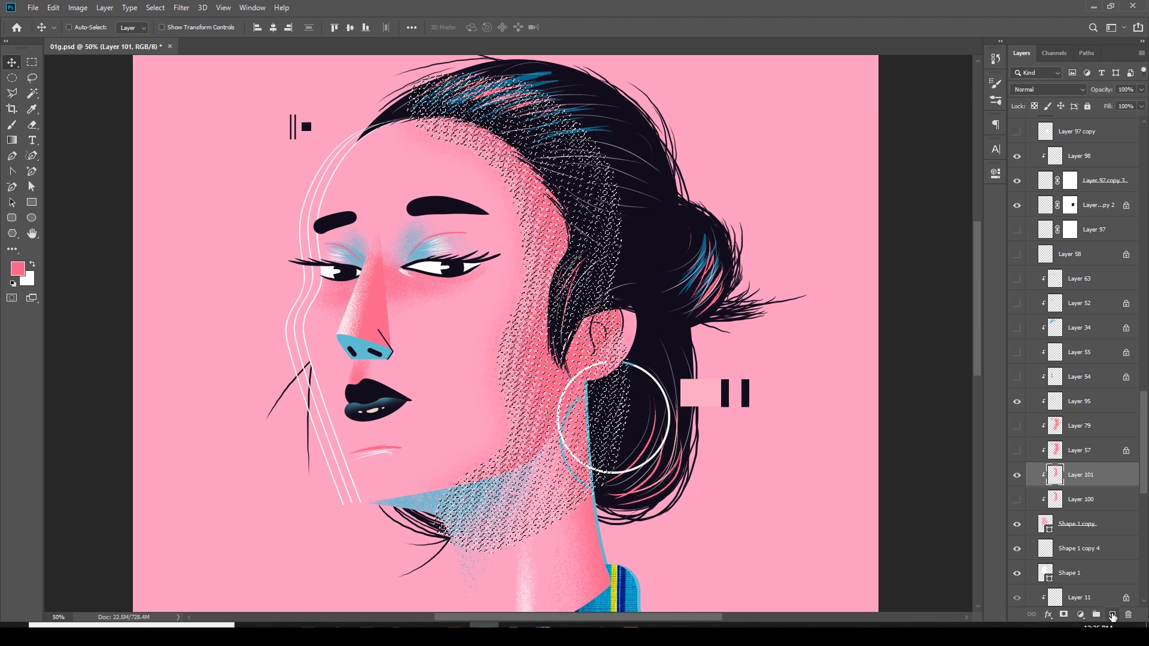
key("ctrl+d")
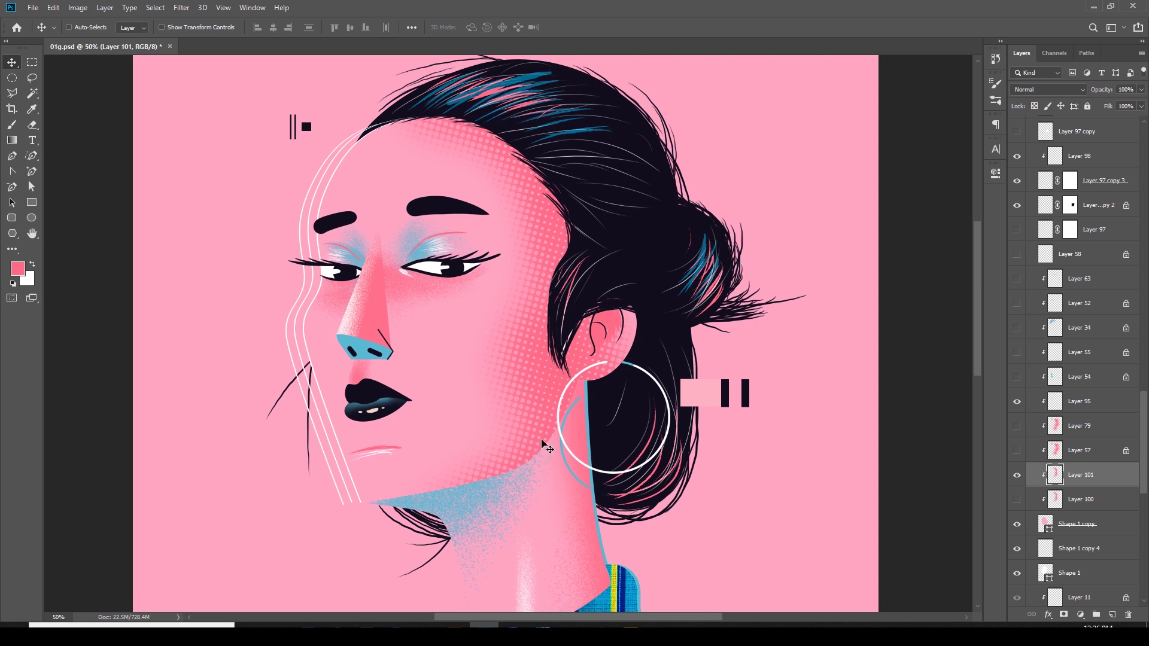
Lock the halftone layer's transparent pixels and recolor the dots with the light blue sampled from the illustration
scroll(546, 477, "up", 2)
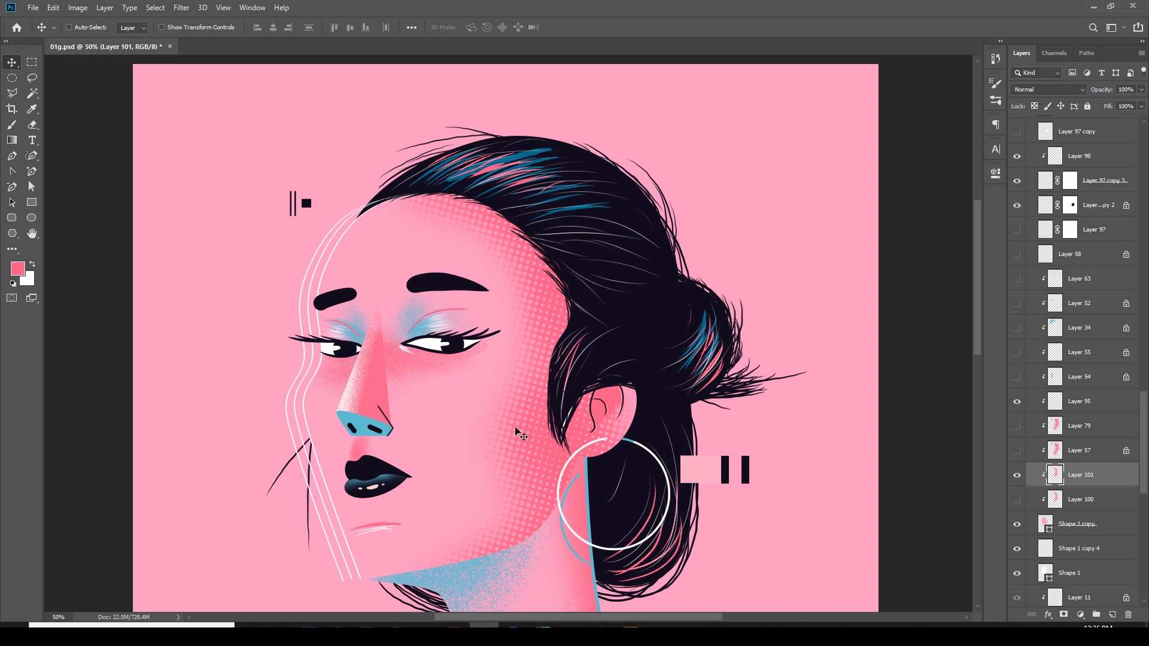
scroll(726, 457, "down", 2)
key("i")
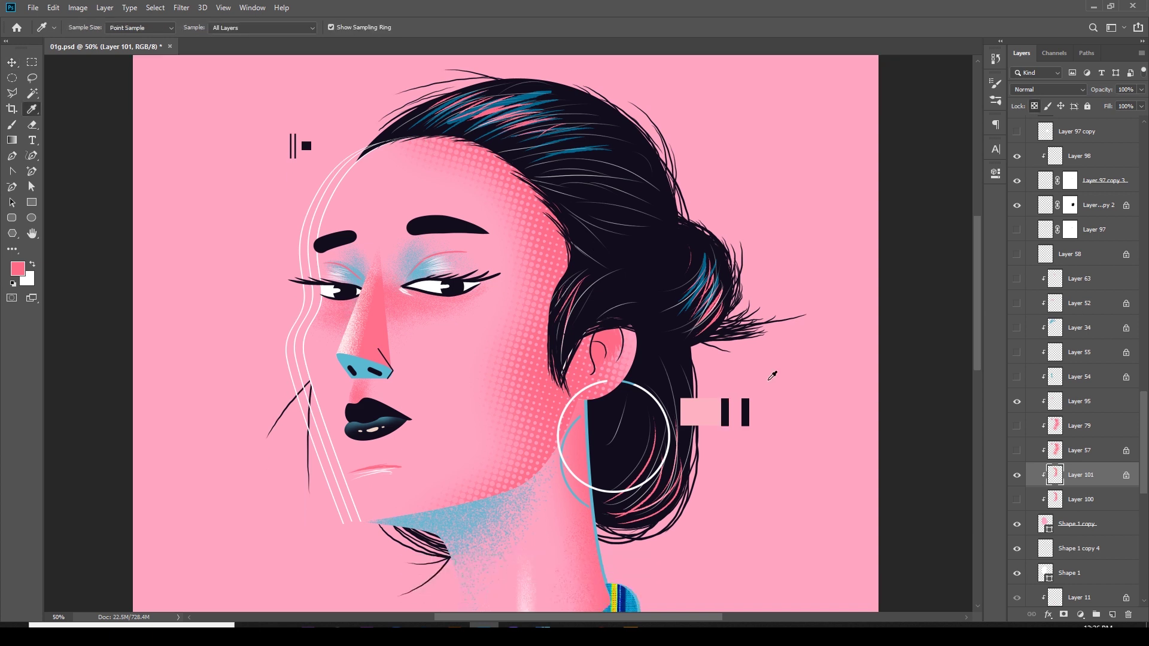
left_click(455, 515)
key("alt+BackSpace")
left_click(351, 357)
key("v")
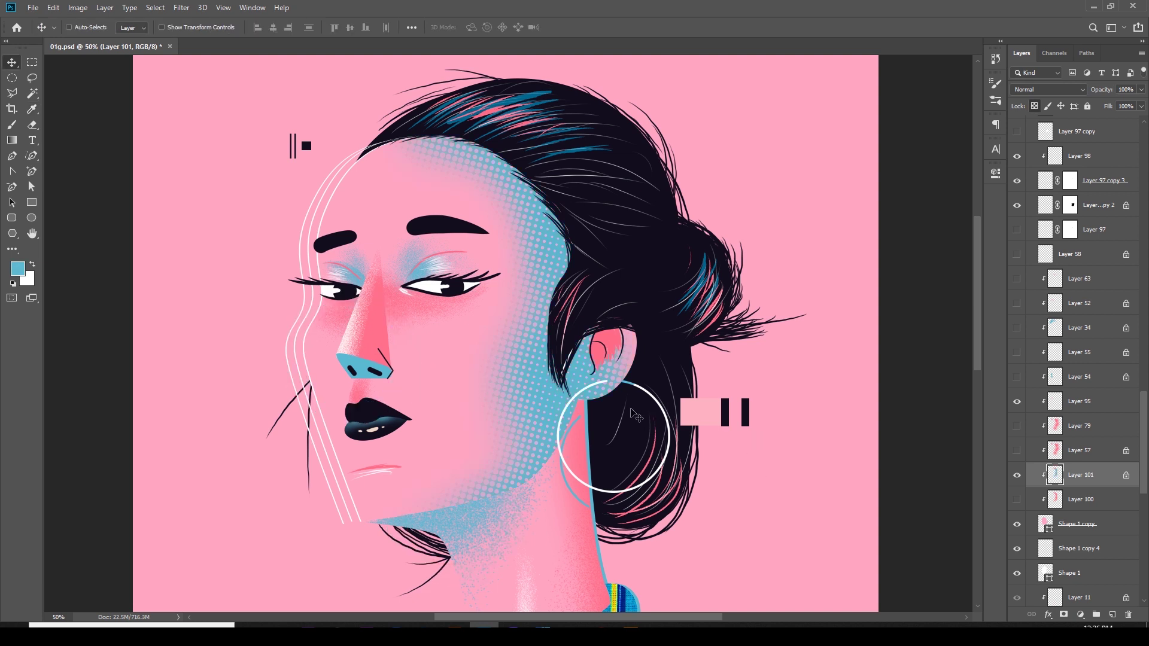